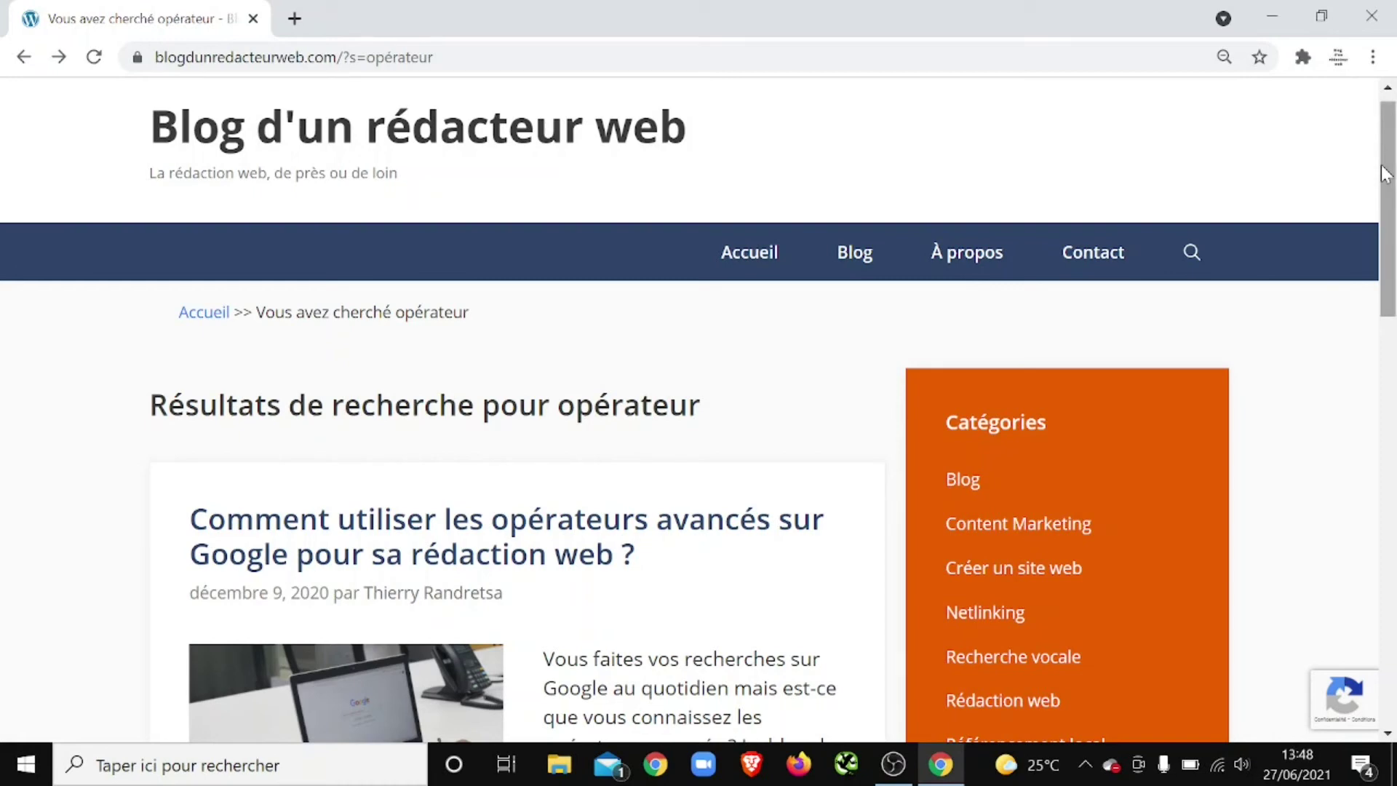
Step: Open the article "Comment utiliser les opérateurs avancés sur Google pour sa rédaction web ?" and look through its introduction, summary and first section
{"action": "left_click_drag", "start_coordinate": [1385, 175], "coordinate": [1390, 264]}
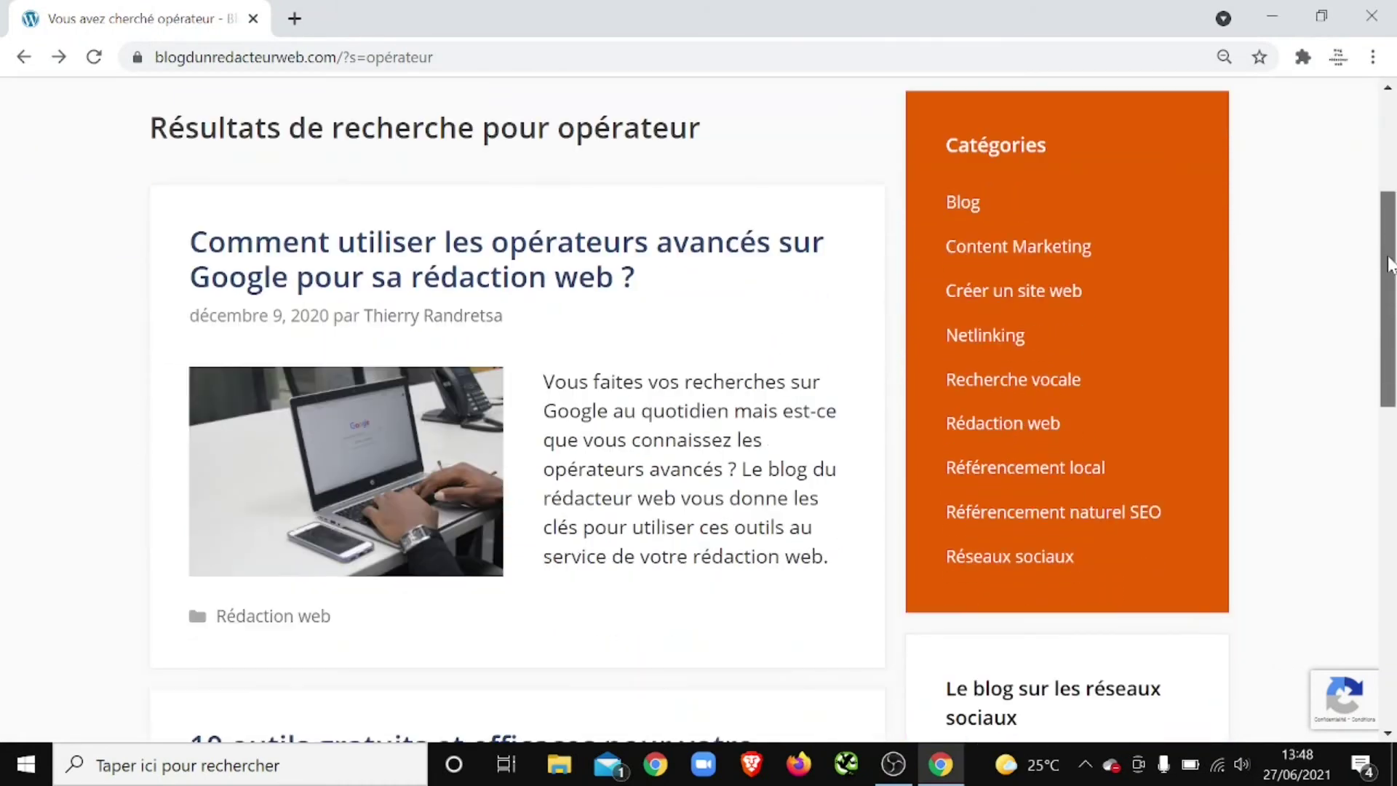
{"action": "left_click", "coordinate": [621, 283]}
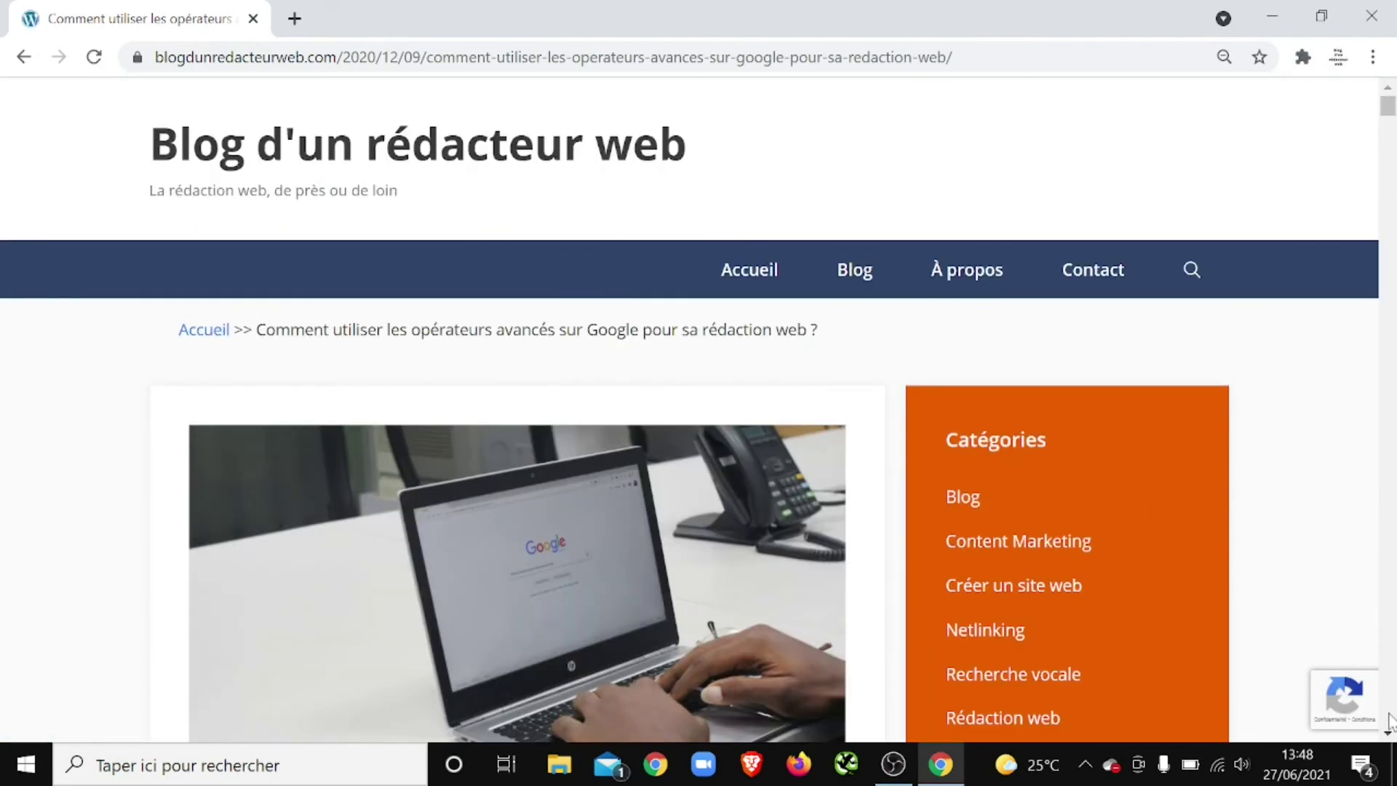
{"action": "scroll", "coordinate": [1389, 738], "scroll_direction": "down", "scroll_amount": 10}
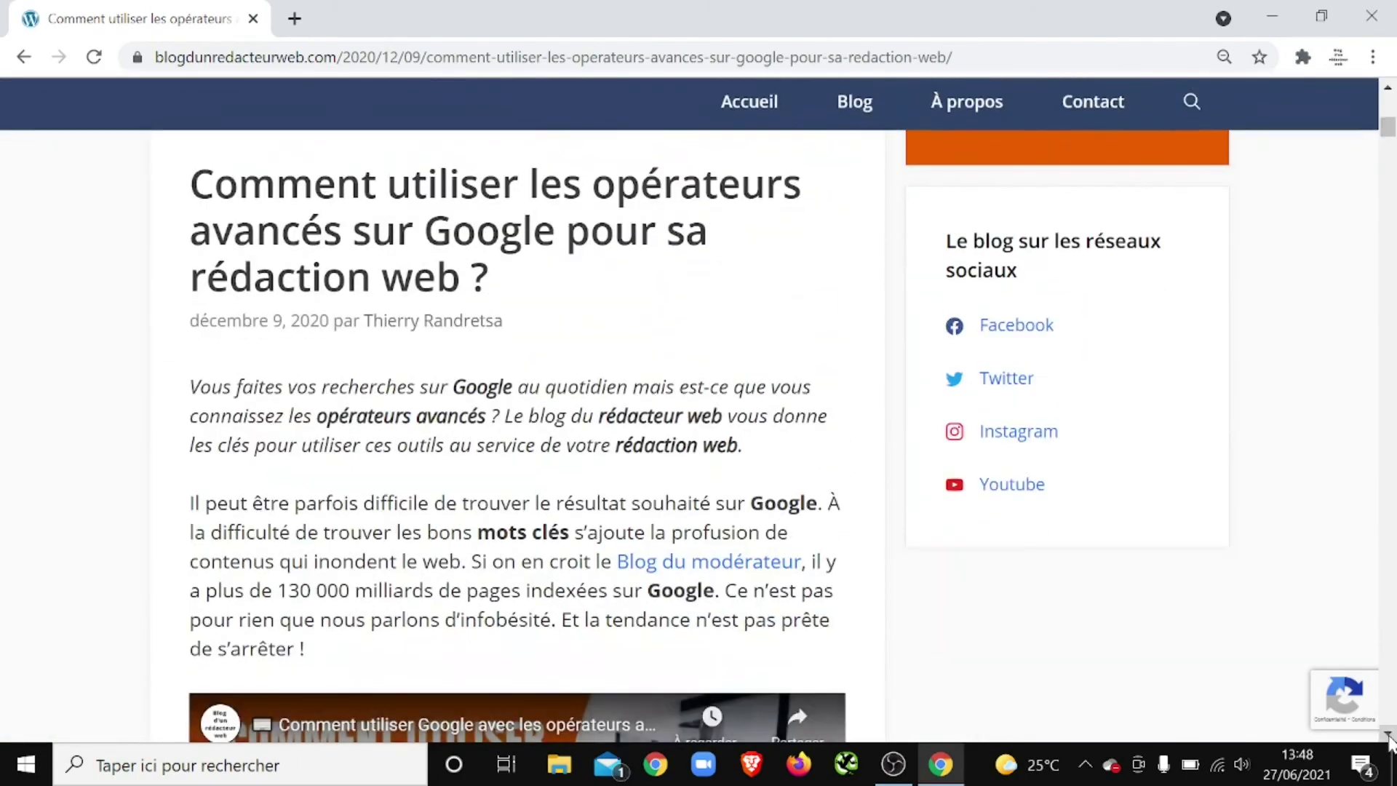
{"action": "scroll", "coordinate": [1389, 739], "scroll_direction": "down", "scroll_amount": 5}
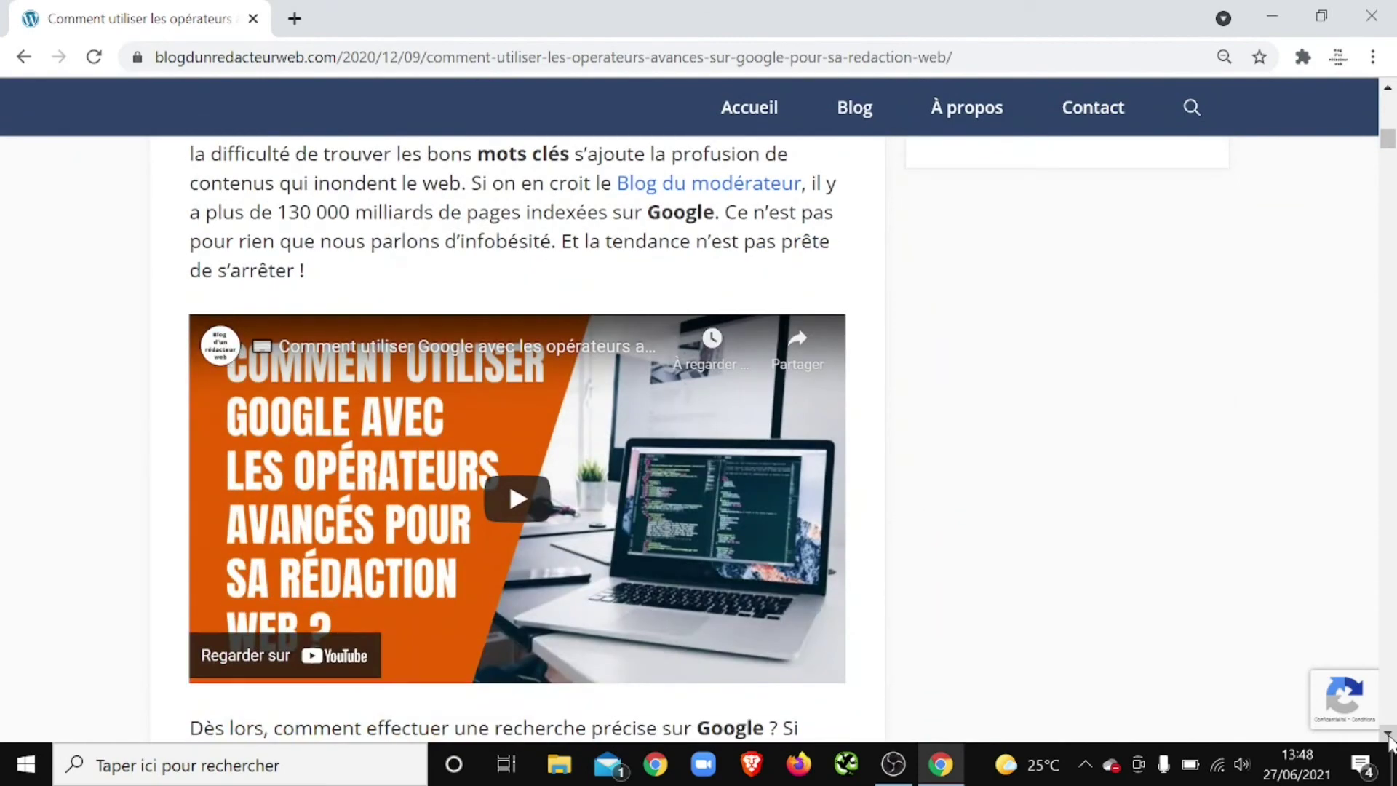
{"action": "scroll", "coordinate": [1389, 739], "scroll_direction": "down", "scroll_amount": 5}
{"action": "scroll", "coordinate": [1389, 738], "scroll_direction": "down", "scroll_amount": 3}
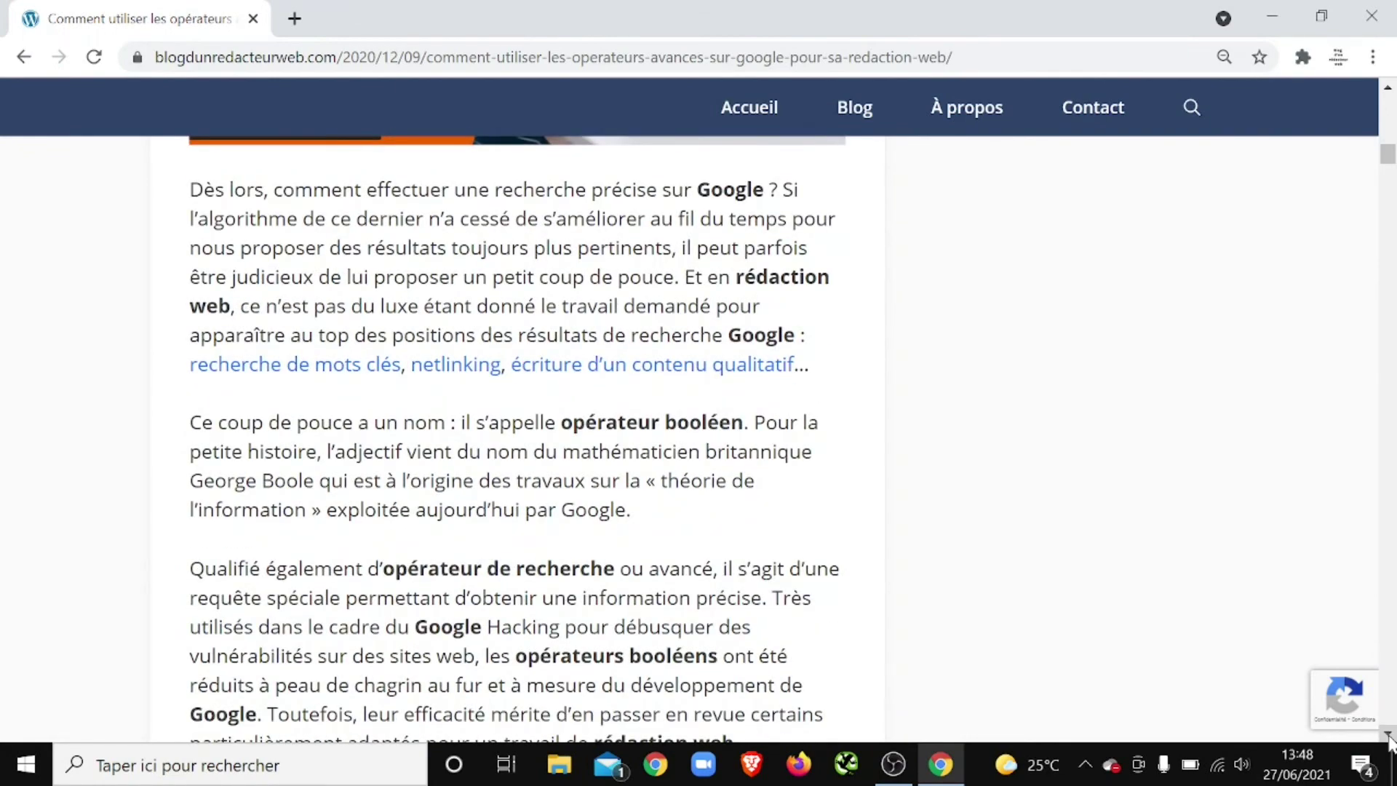
{"action": "scroll", "coordinate": [1389, 739], "scroll_direction": "down", "scroll_amount": 7}
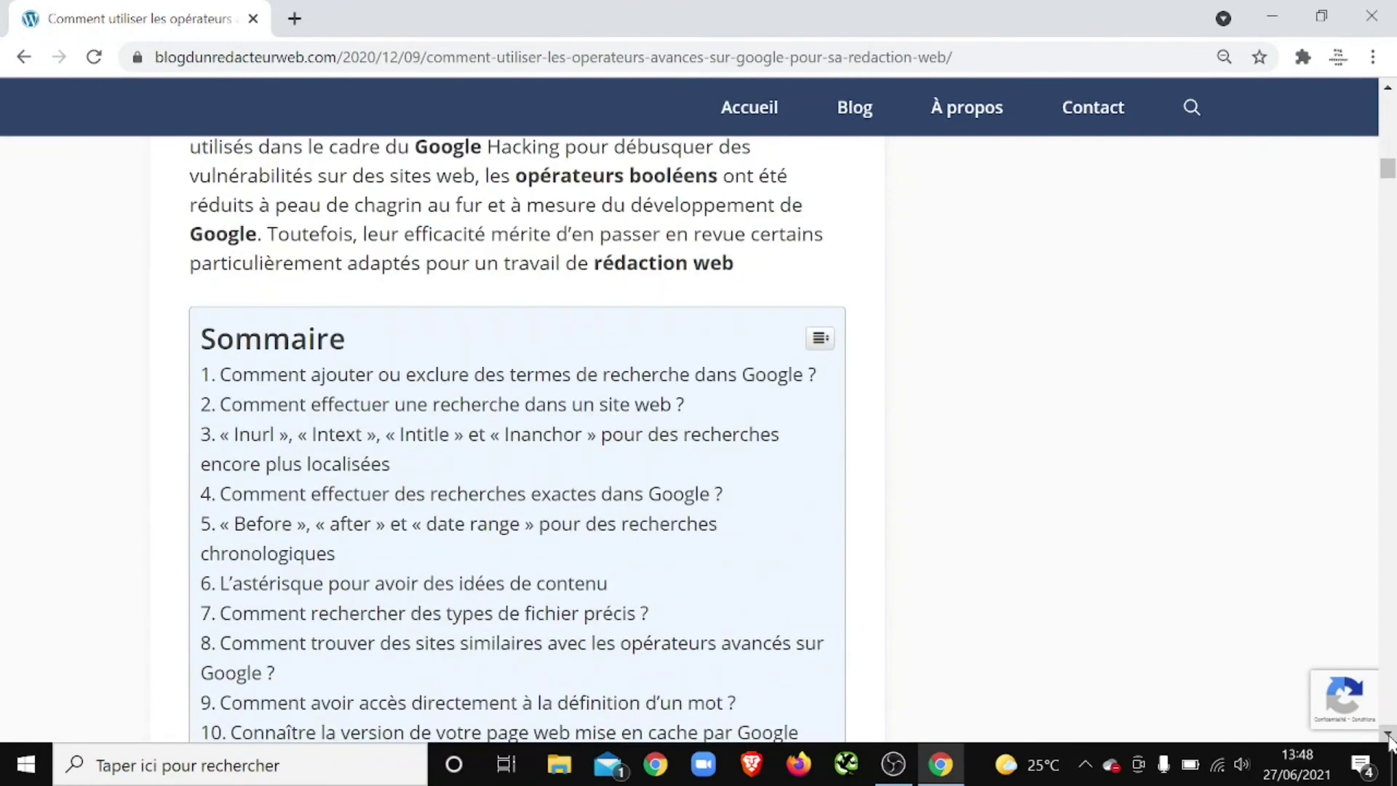
{"action": "scroll", "coordinate": [1389, 738], "scroll_direction": "down", "scroll_amount": 4}
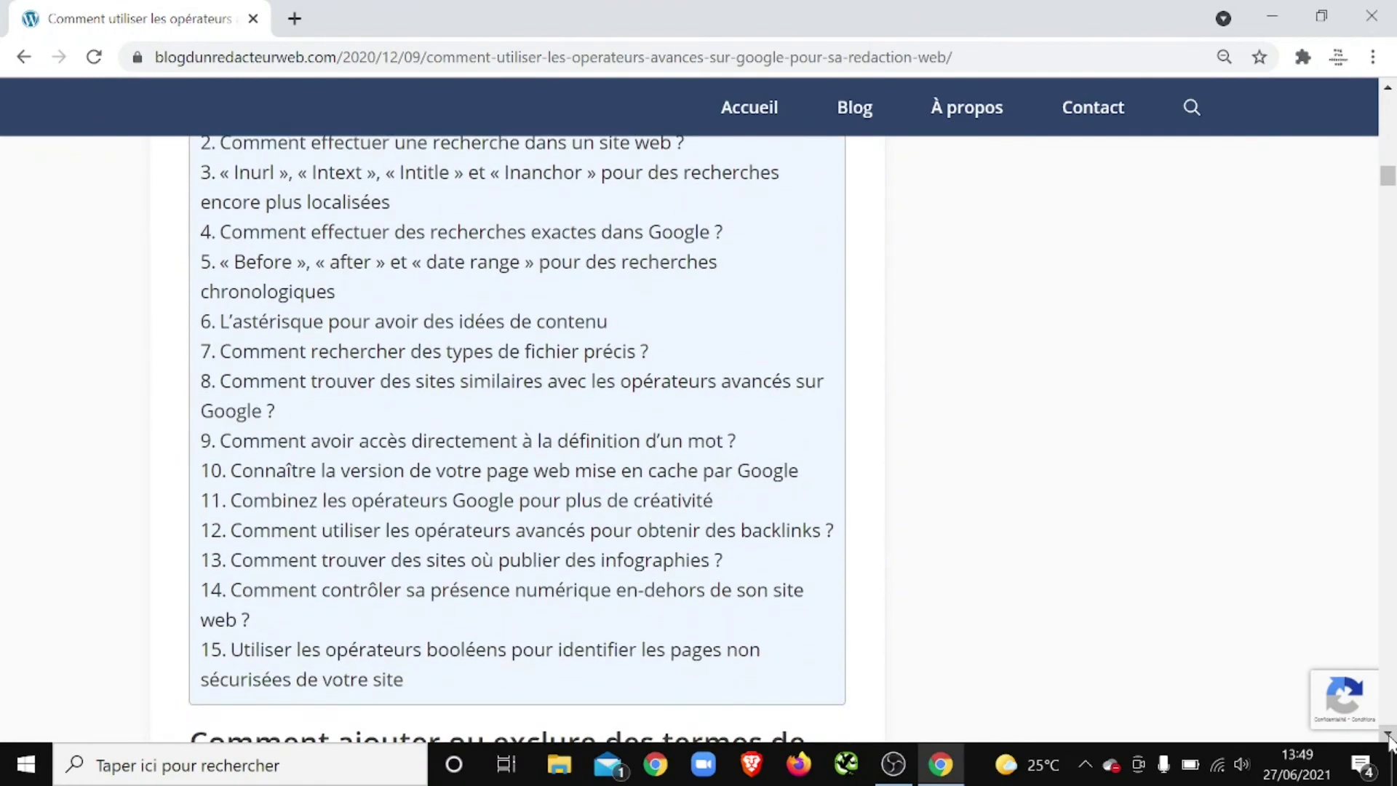
{"action": "scroll", "coordinate": [1389, 738], "scroll_direction": "down", "scroll_amount": 5}
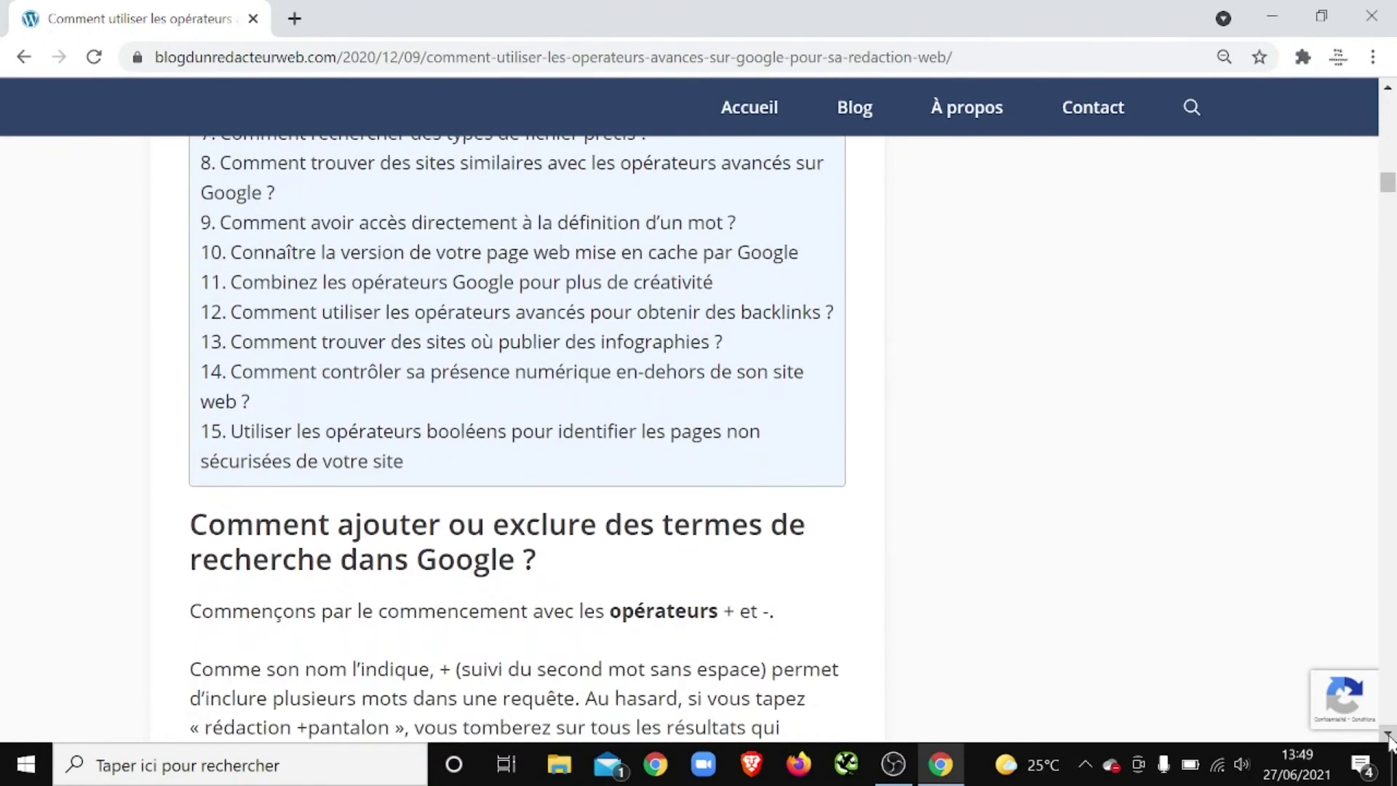
{"action": "scroll", "coordinate": [1389, 738], "scroll_direction": "down", "scroll_amount": 5}
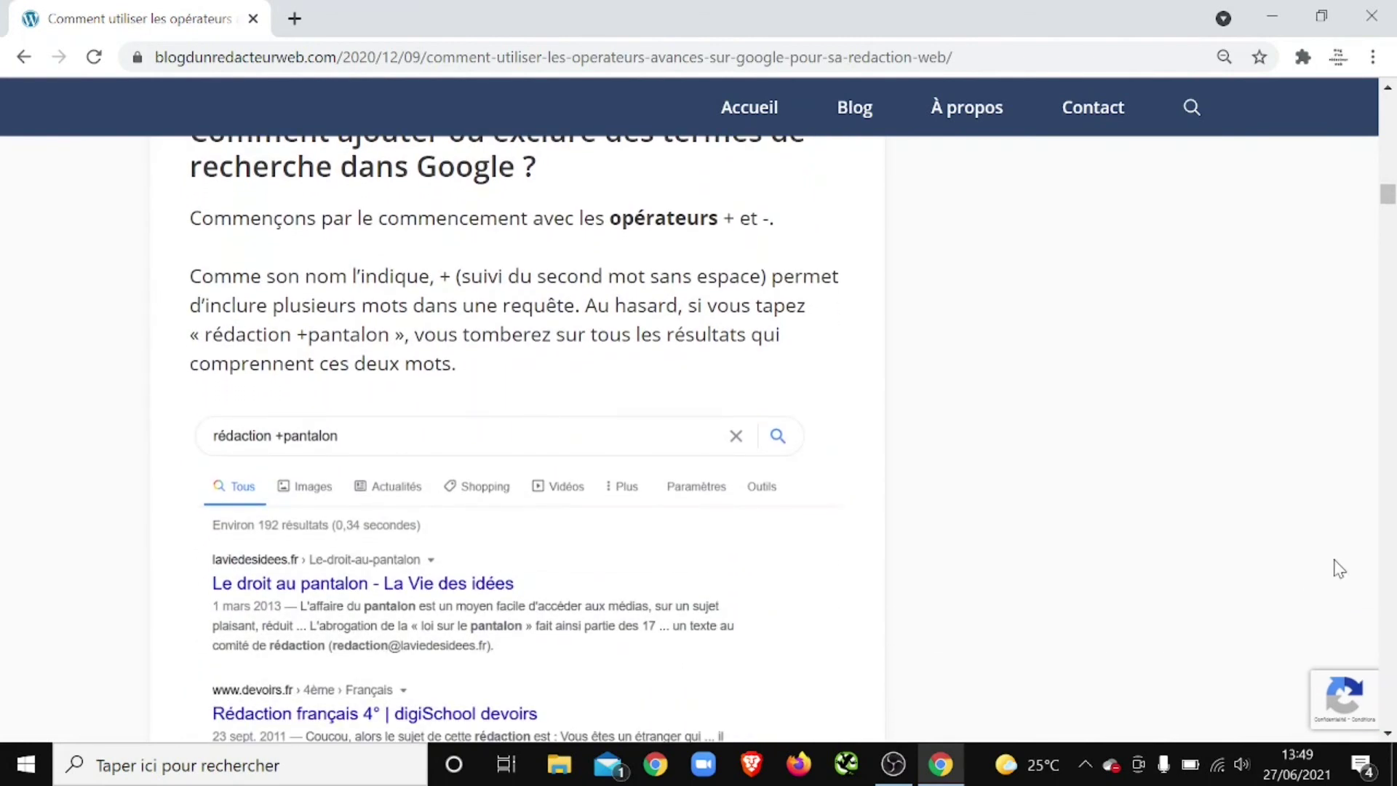
{"action": "left_click_drag", "start_coordinate": [1387, 193], "coordinate": [1387, 98]}
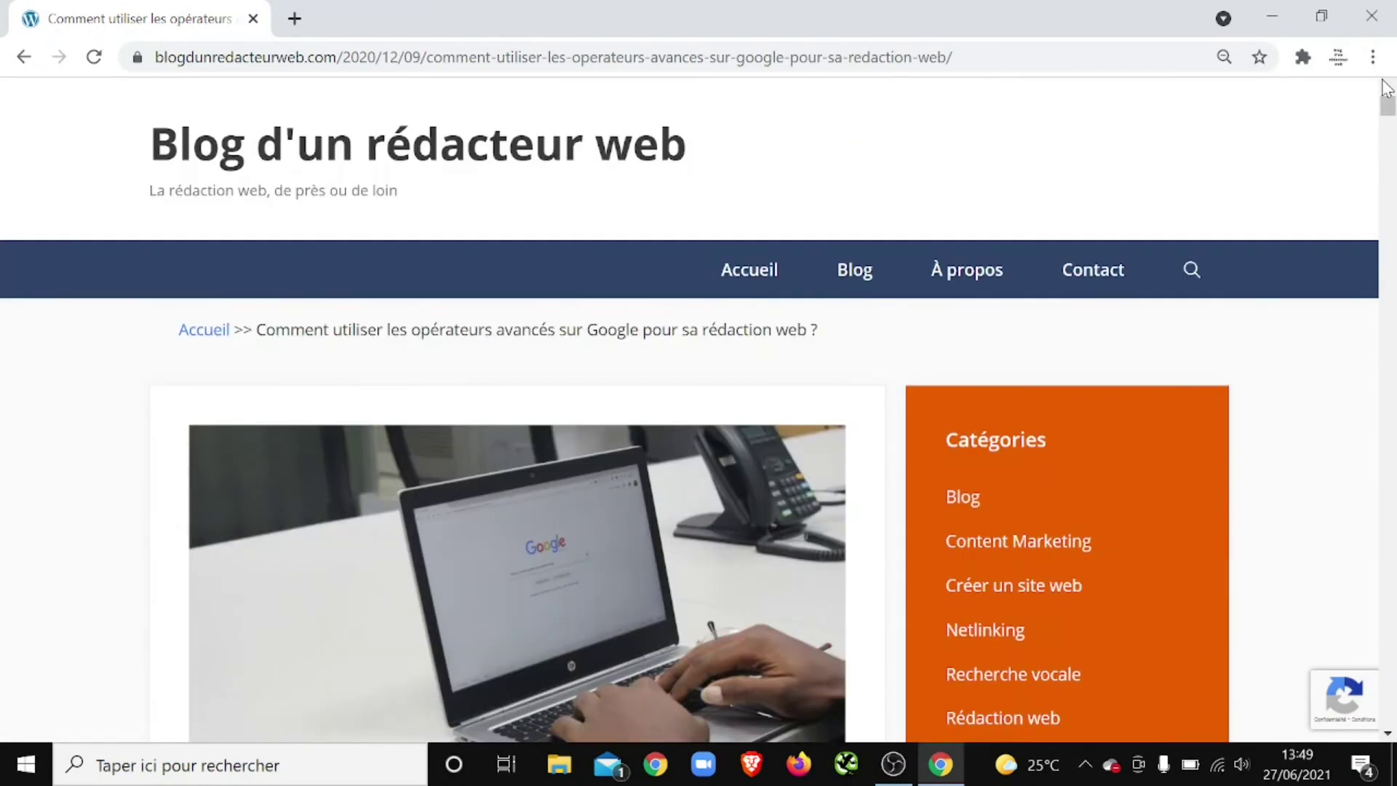
Step: Replace the page address with the search query "rédaction web invité"
{"action": "left_click", "coordinate": [525, 59]}
{"action": "key", "text": "BackSpace"}
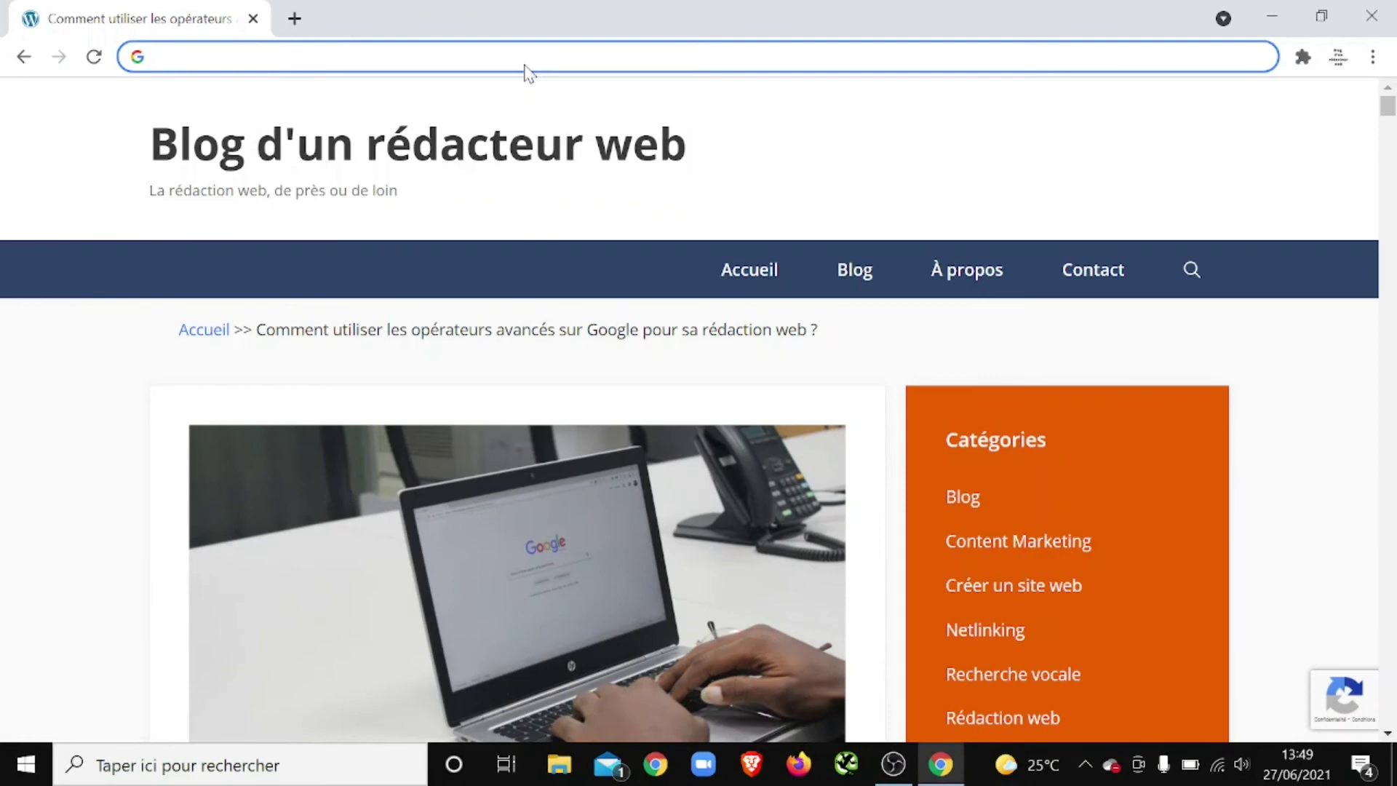
{"action": "type", "text": "rédaction web"}
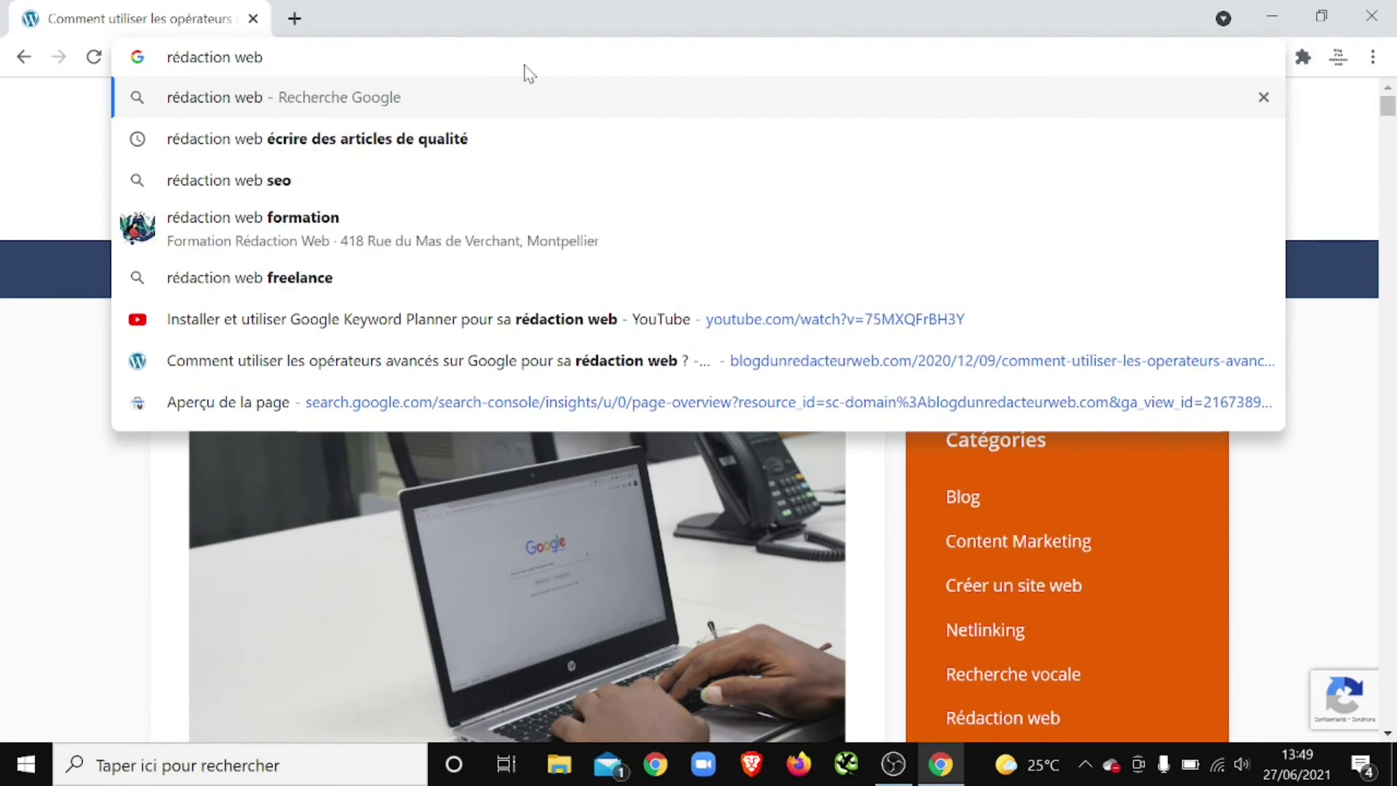
{"action": "type", "text": "inv"}
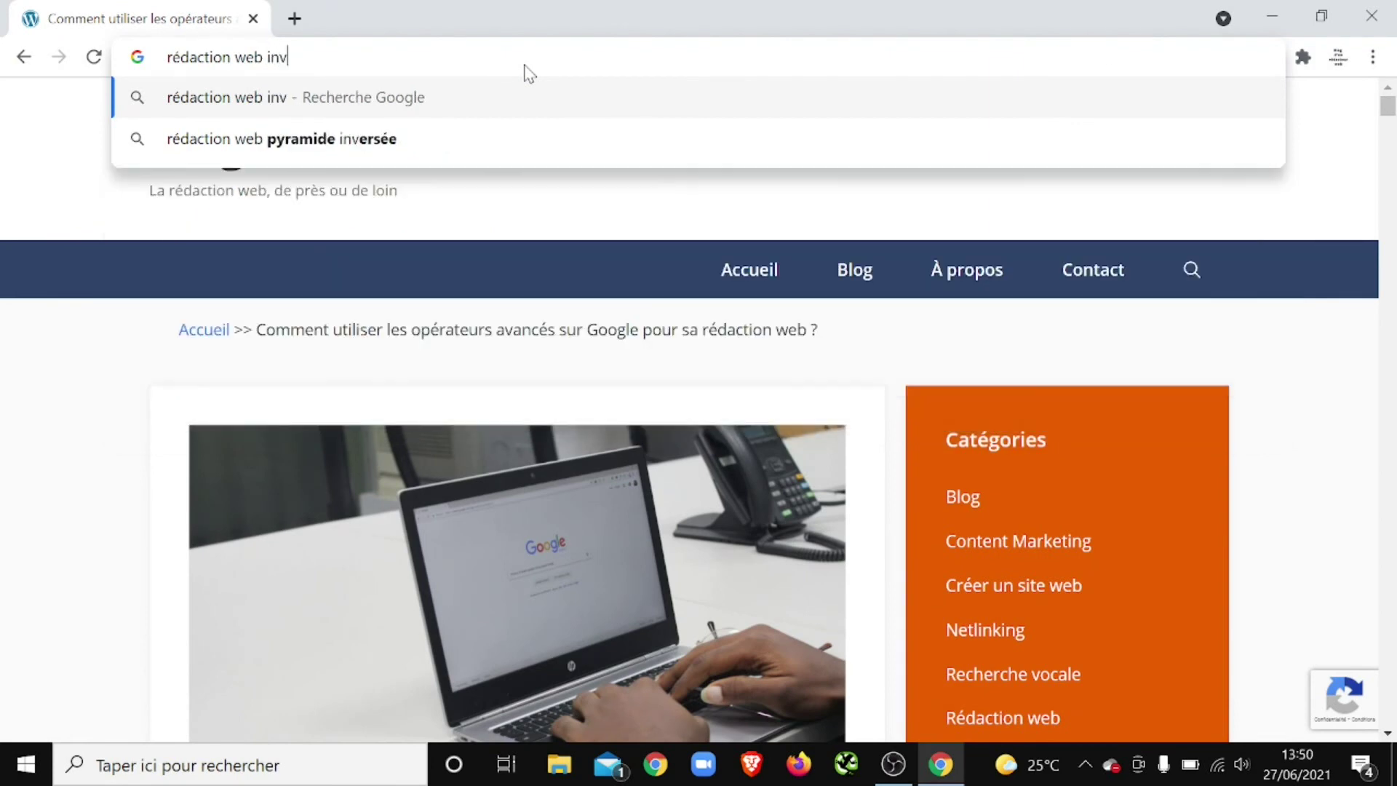
{"action": "type", "text": "ité"}
{"action": "key", "text": "BackSpace"}
{"action": "key", "text": "BackSpace"}
{"action": "key", "text": "BackSpace"}
{"action": "type", "text": "ité"}
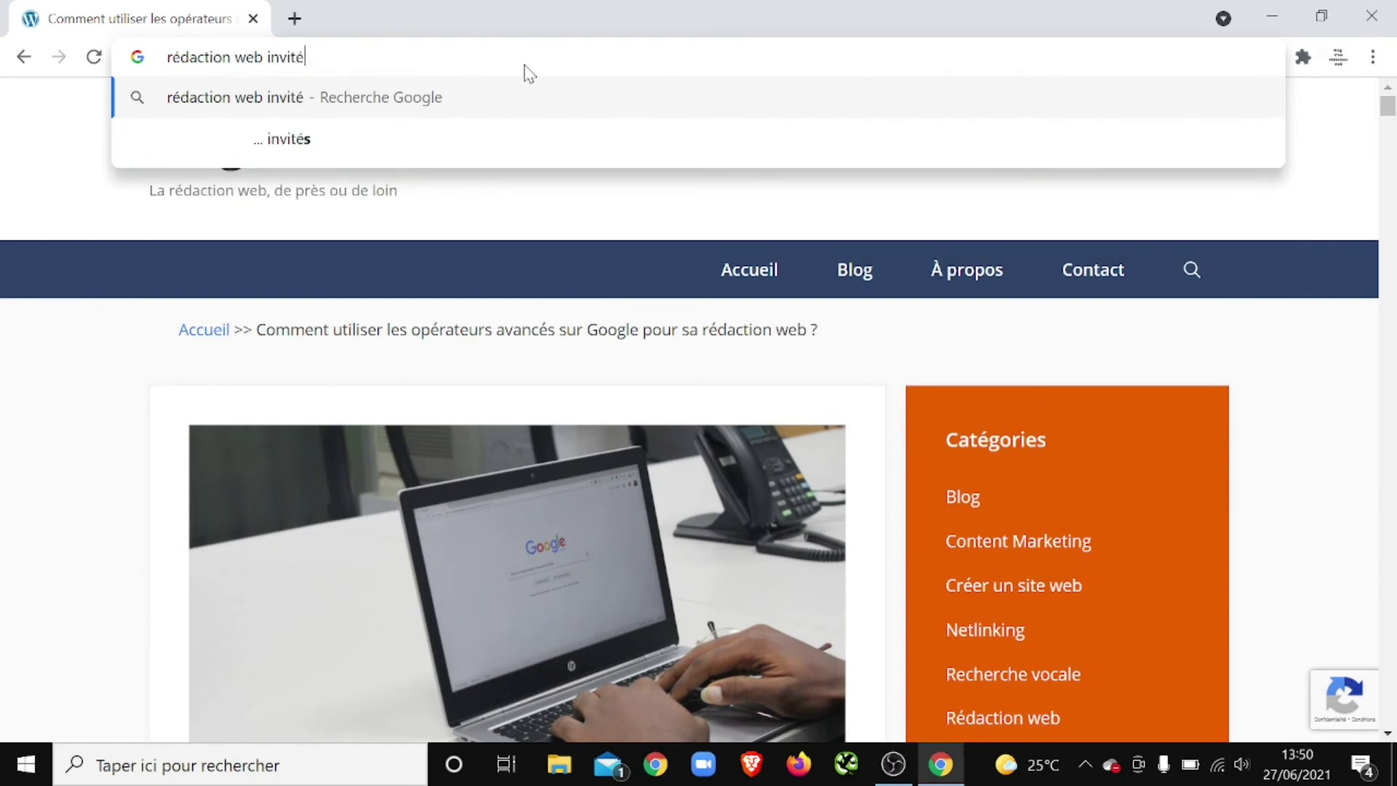
{"action": "type", "text": "rédact"}
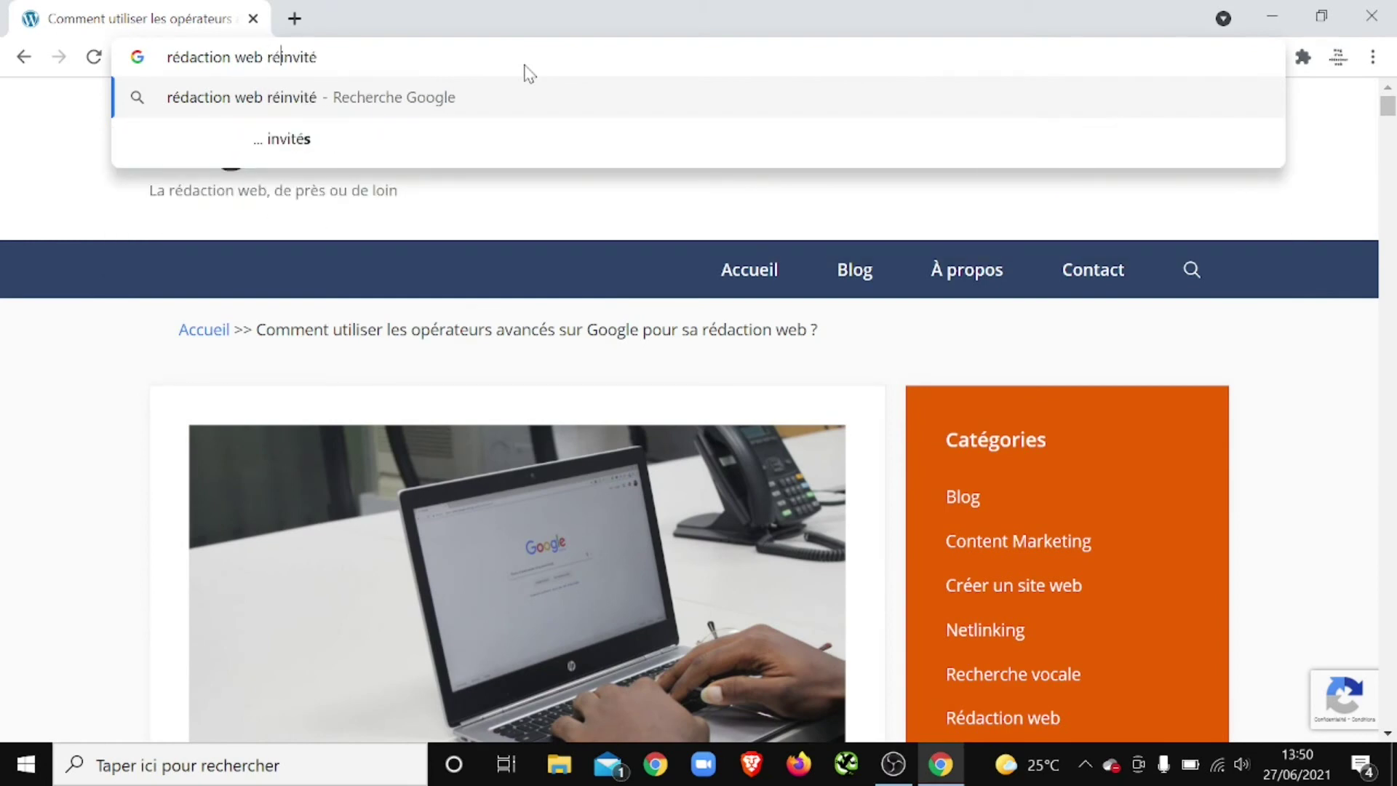
{"action": "type", "text": "ion"}
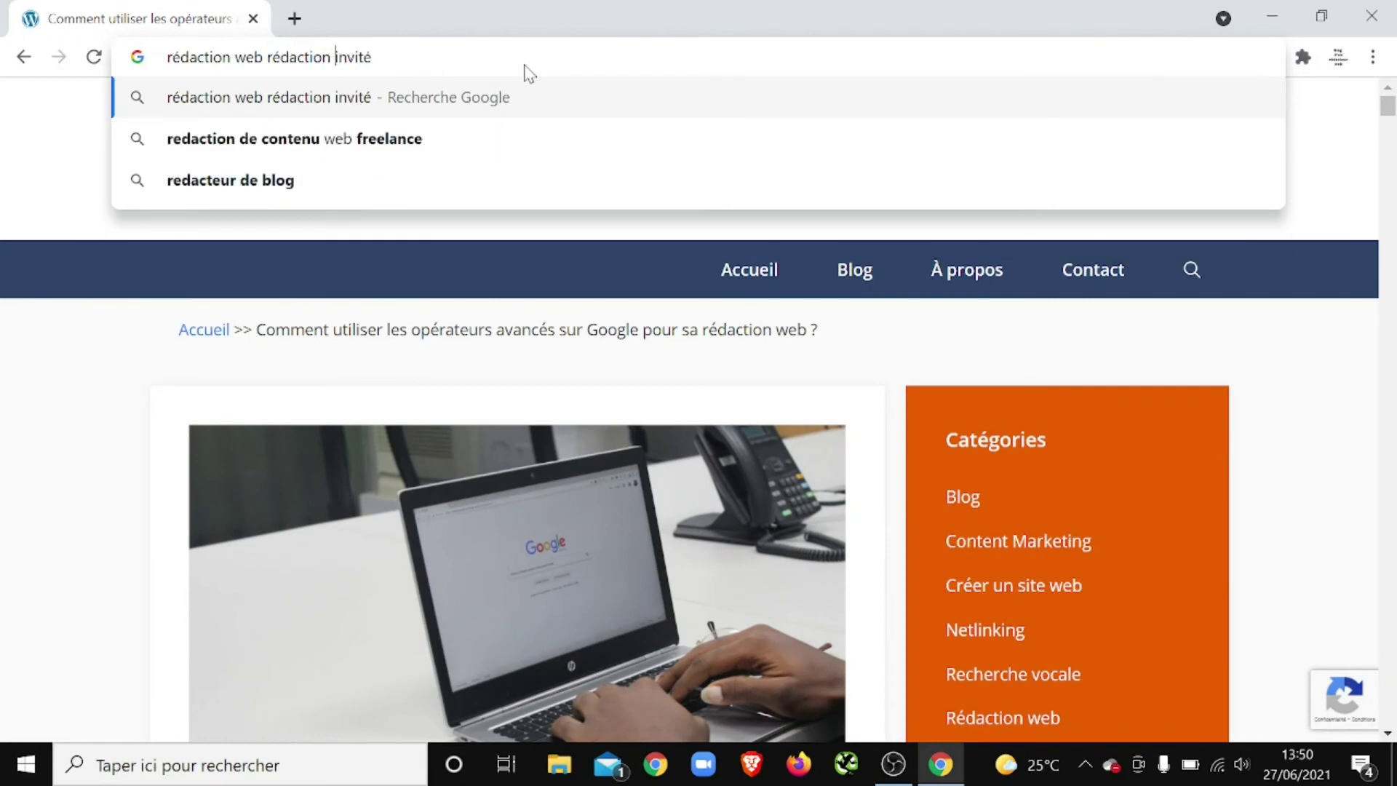
{"action": "key", "text": "BackSpace"}
{"action": "key", "text": "BackSpace"}
{"action": "key", "text": "BackSpace"}
{"action": "key", "text": "BackSpace"}
{"action": "key", "text": "BackSpace"}
{"action": "key", "text": "BackSpace"}
{"action": "key", "text": "BackSpace"}
{"action": "key", "text": "BackSpace"}
{"action": "key", "text": "BackSpace"}
{"action": "key", "text": "BackSpace"}
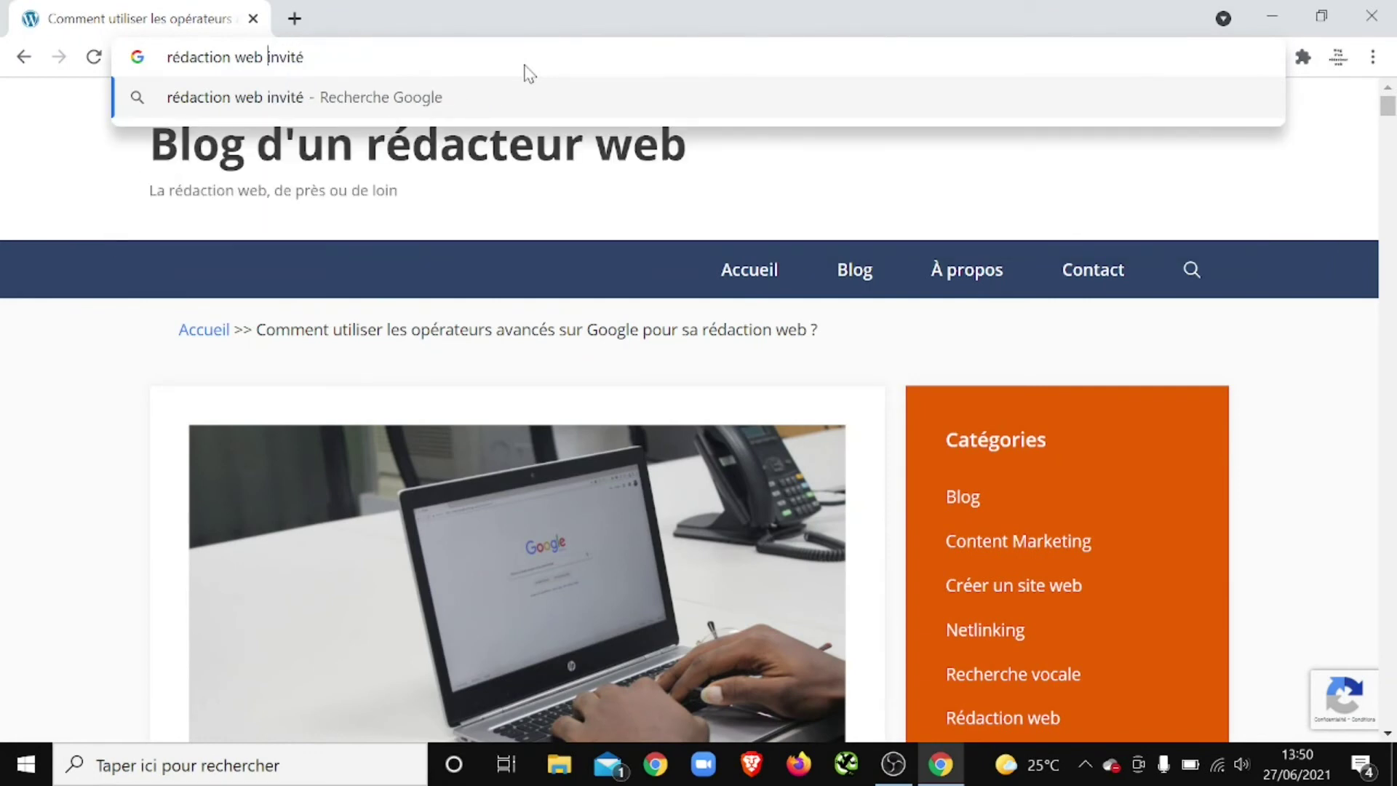
Step: Add "aricle" before "invité" in the query, run the search and switch to the suggested spelling "rédaction web article invité"
{"action": "type", "text": "aricle"}
{"action": "key", "text": "Return"}
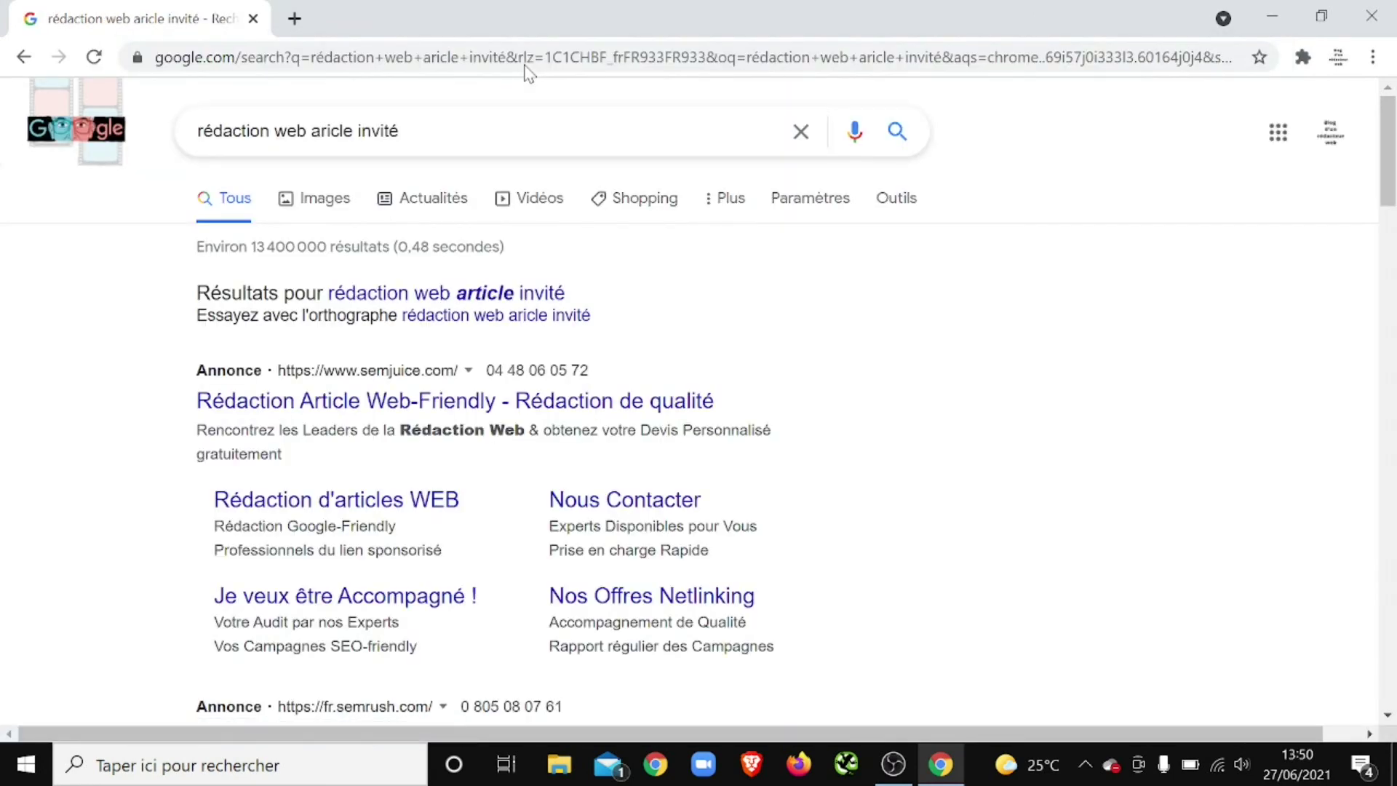
{"action": "left_click", "coordinate": [475, 288]}
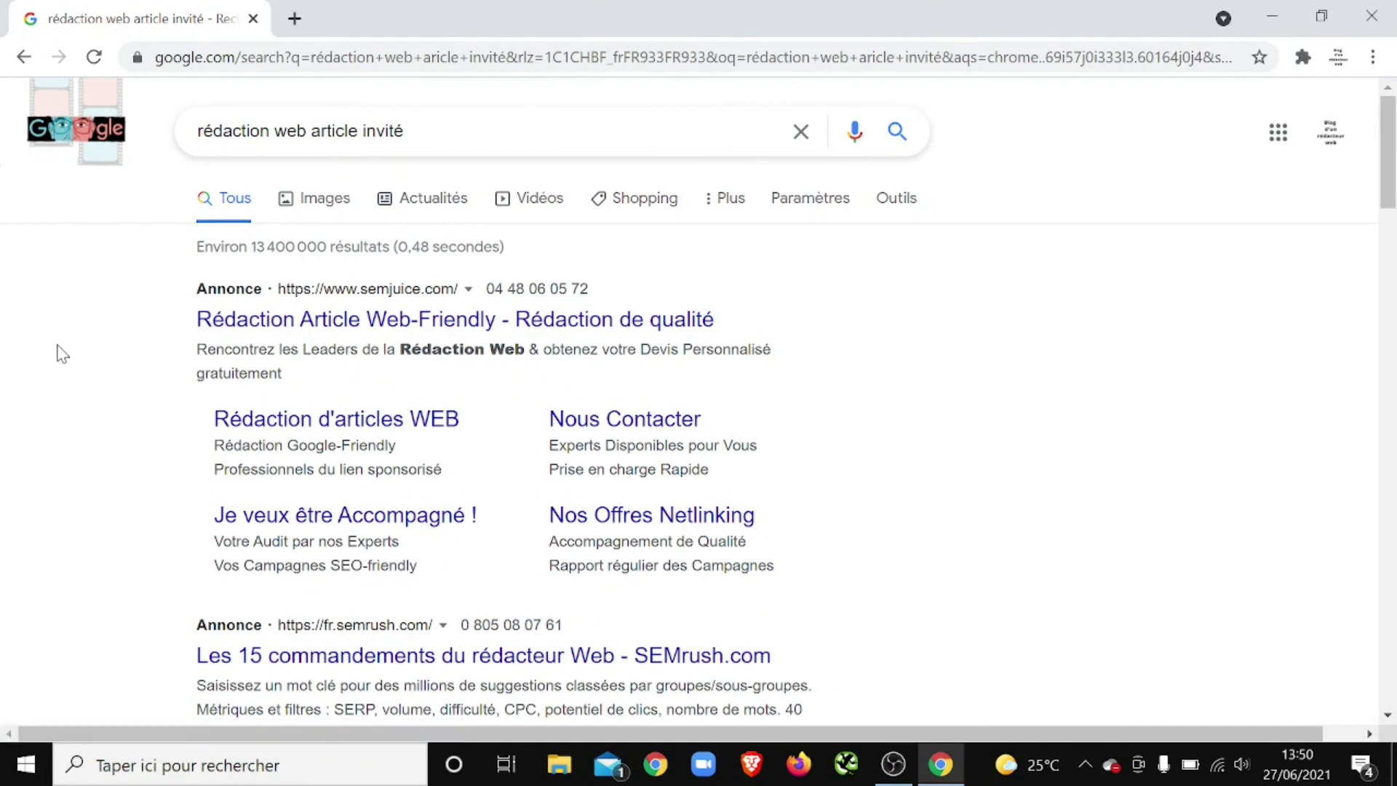
Step: Look through the search results, open "Rédigez un article invité - L'atelier de SEOmantique" and skim its section on guest blogging
{"action": "scroll", "coordinate": [62, 353], "scroll_direction": "down", "scroll_amount": 3}
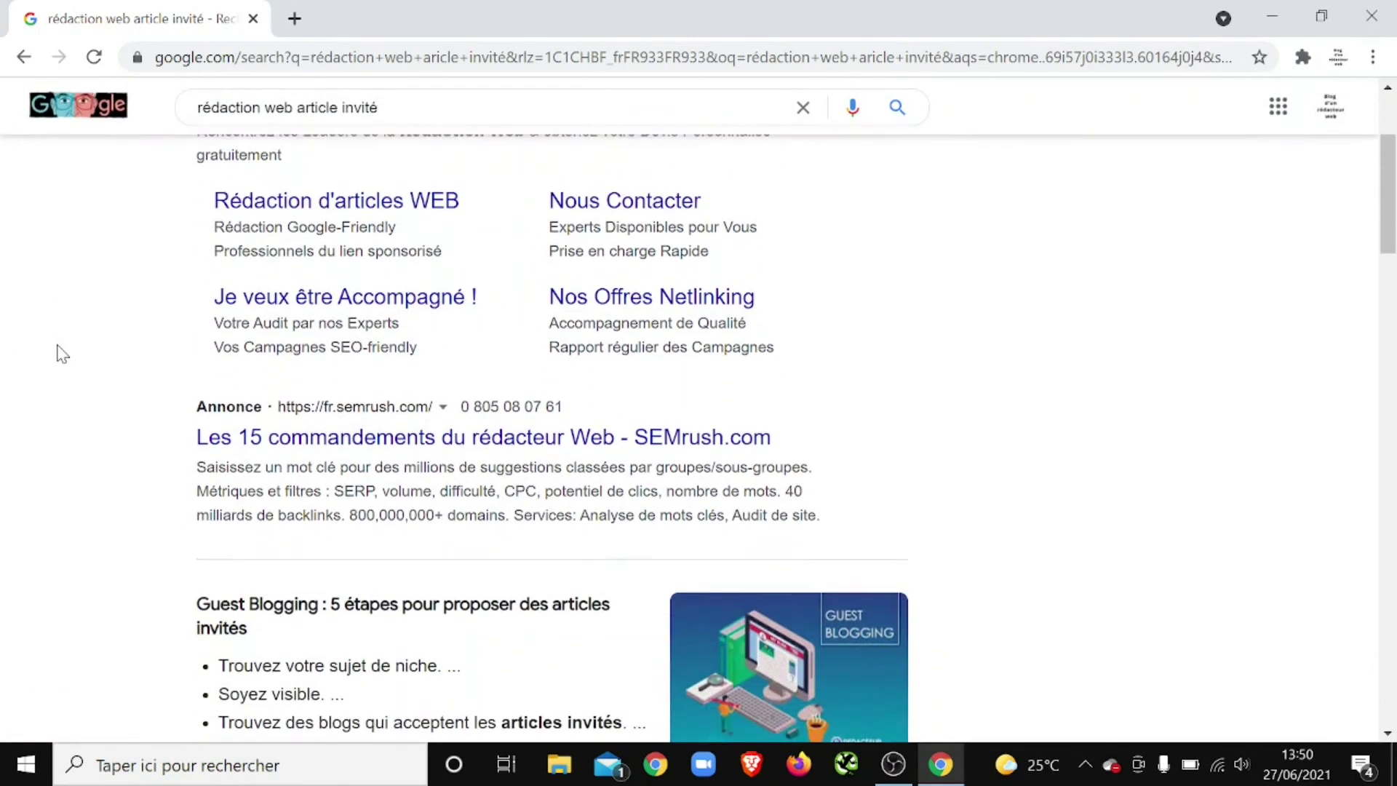
{"action": "scroll", "coordinate": [62, 354], "scroll_direction": "down", "scroll_amount": 5}
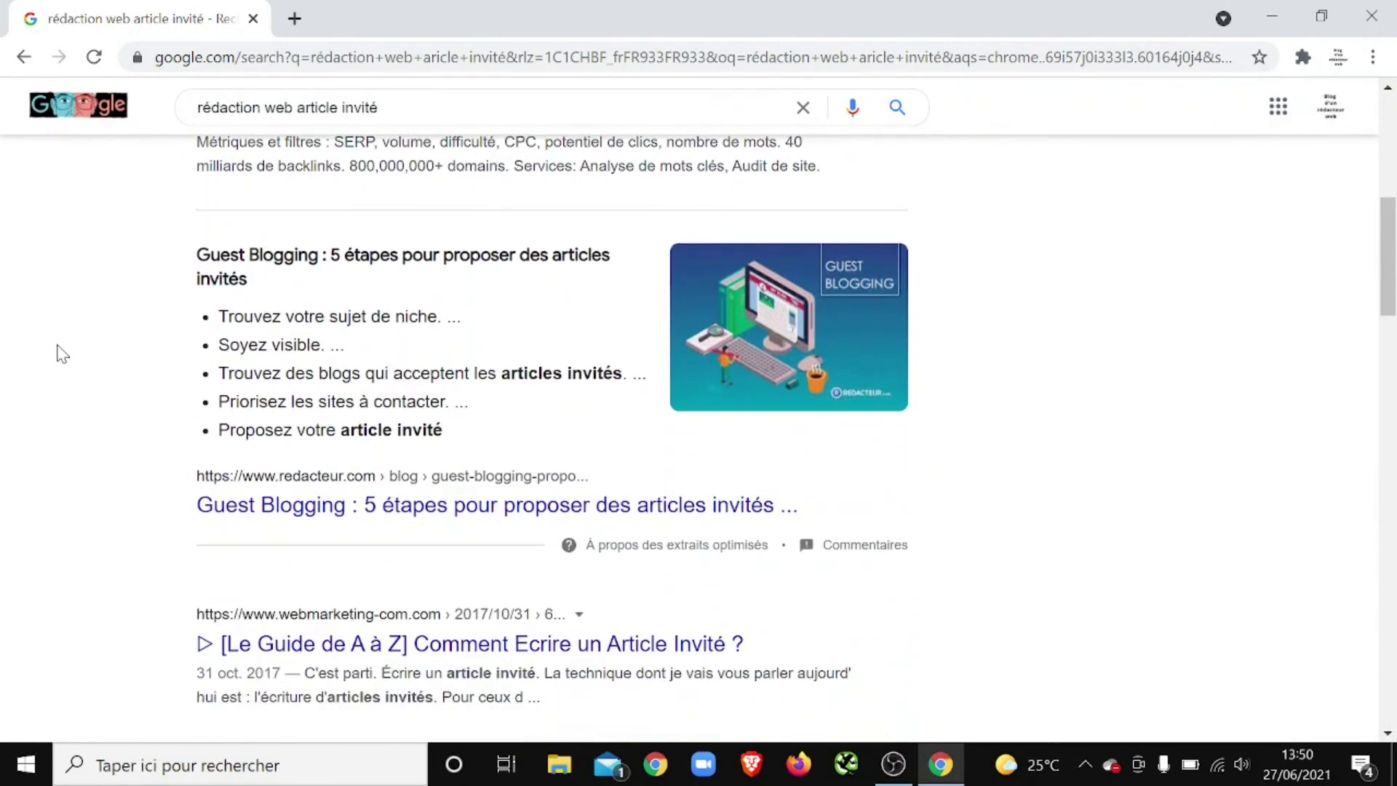
{"action": "scroll", "coordinate": [62, 354], "scroll_direction": "down", "scroll_amount": 3}
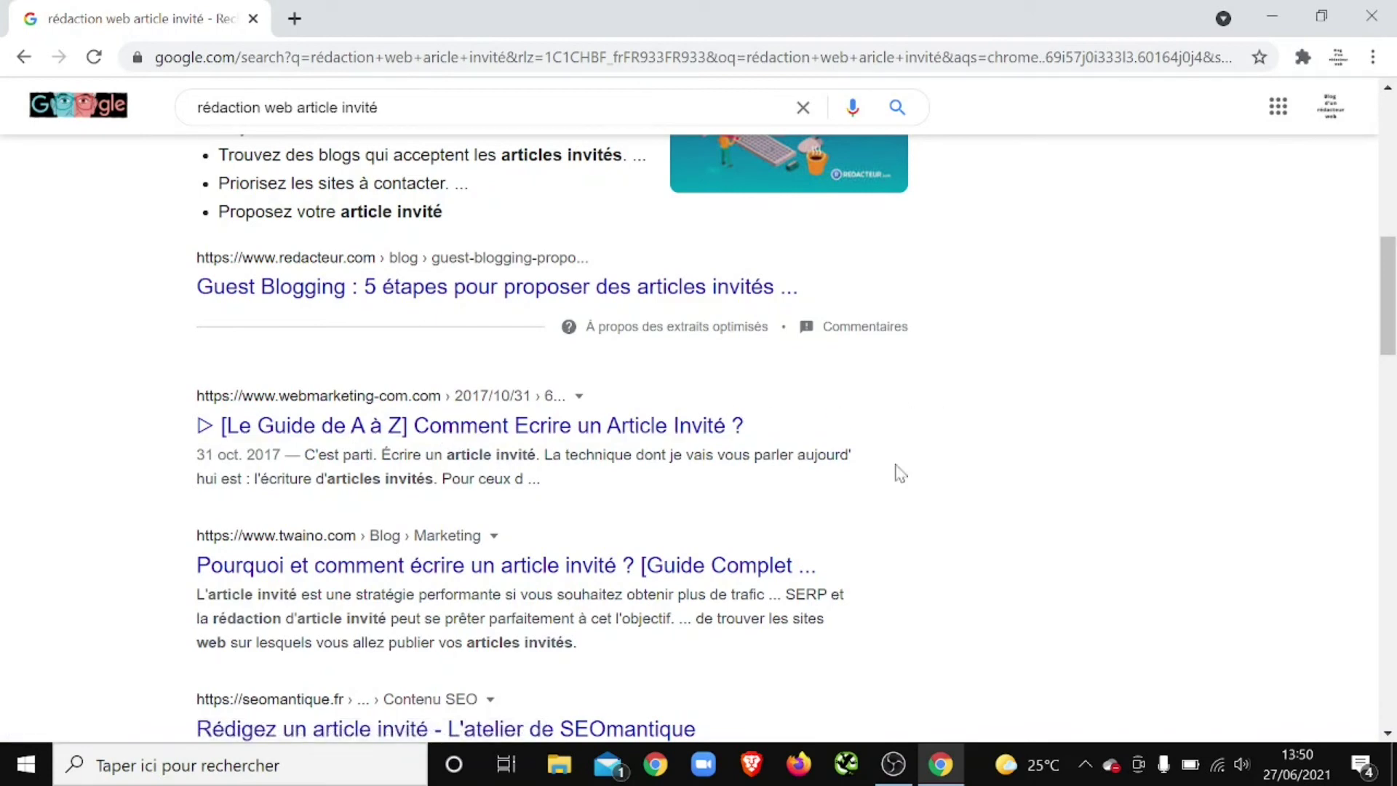
{"action": "left_click_drag", "start_coordinate": [1390, 298], "coordinate": [1389, 339]}
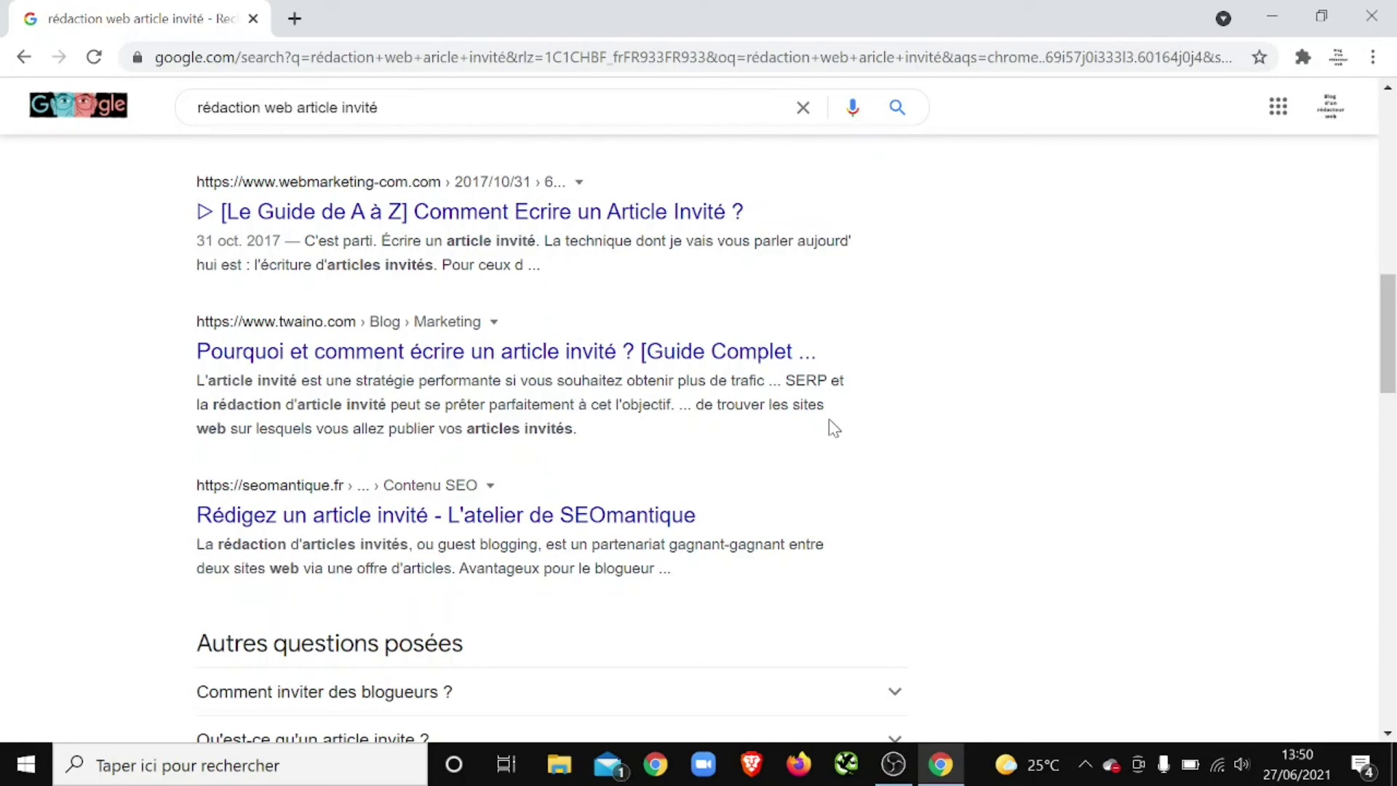
{"action": "scroll", "coordinate": [833, 428], "scroll_direction": "down", "scroll_amount": 2}
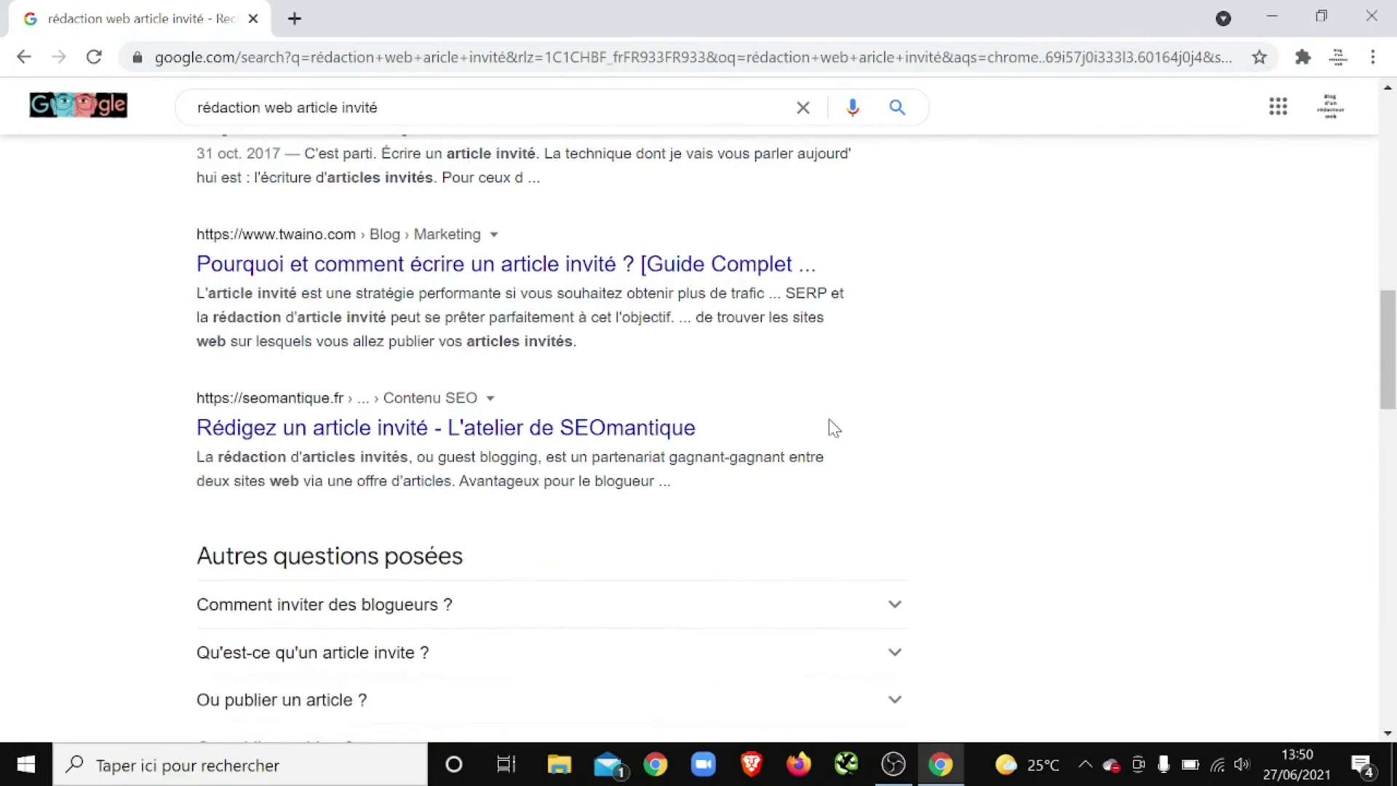
{"action": "scroll", "coordinate": [834, 428], "scroll_direction": "down", "scroll_amount": 1}
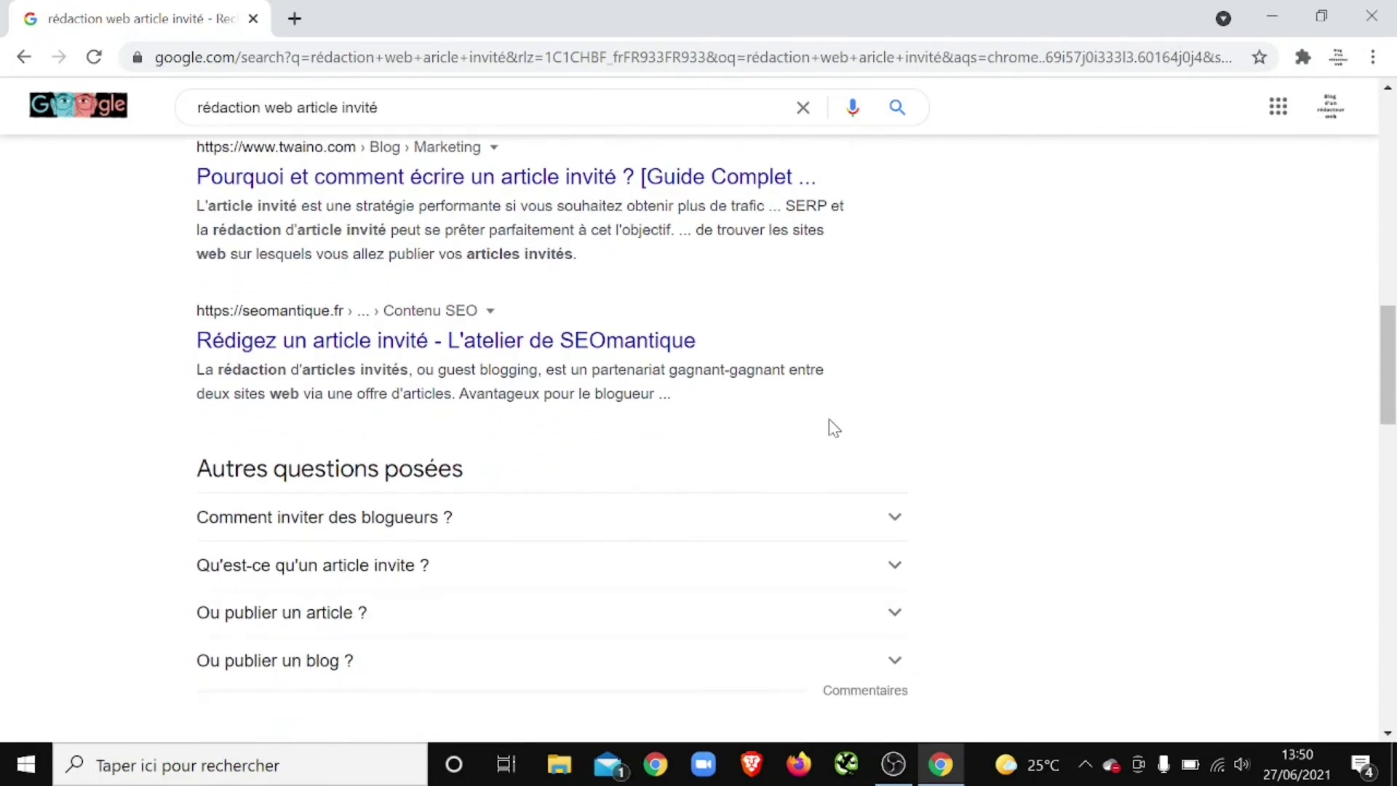
{"action": "left_click", "coordinate": [616, 351]}
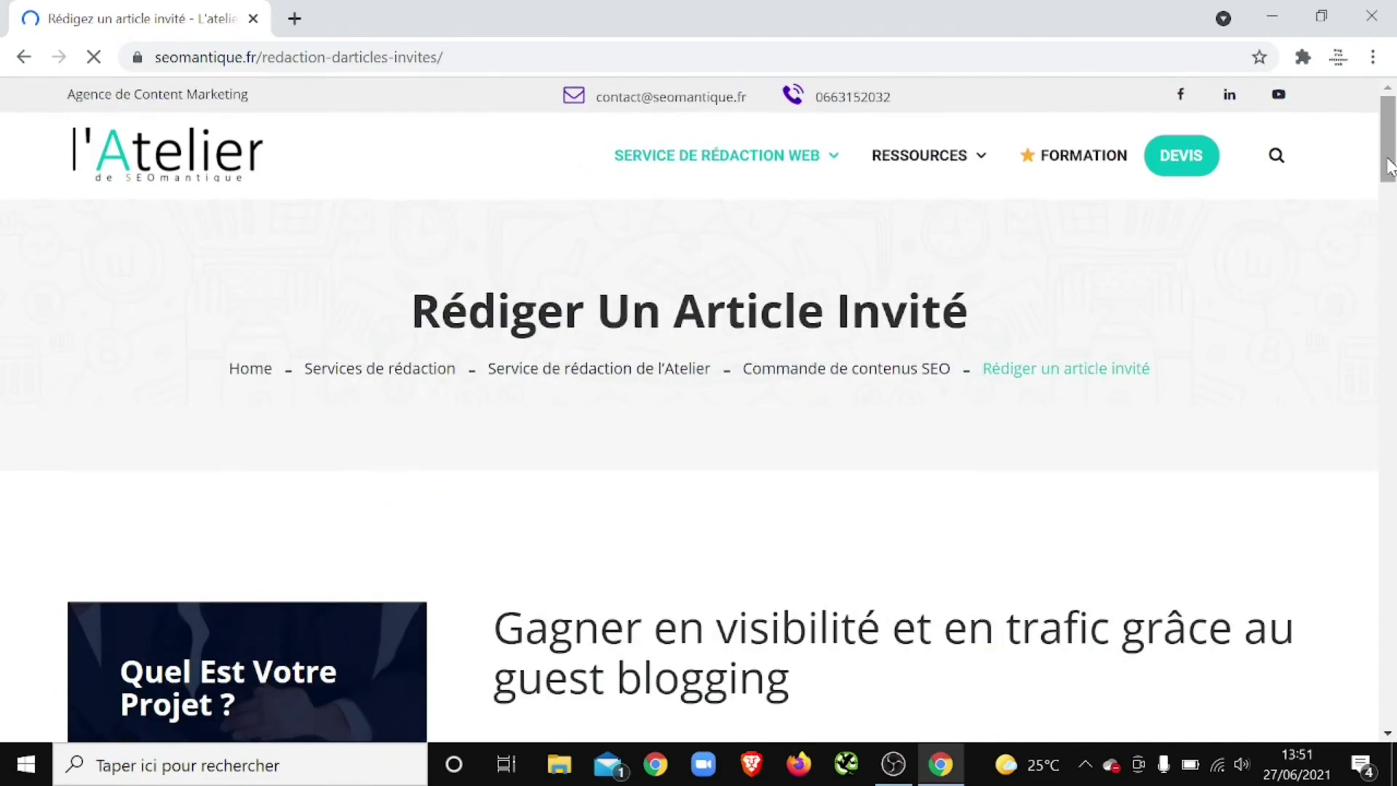
{"action": "scroll", "coordinate": [1388, 160], "scroll_direction": "down", "scroll_amount": 1}
{"action": "scroll", "coordinate": [1388, 166], "scroll_direction": "down", "scroll_amount": 7}
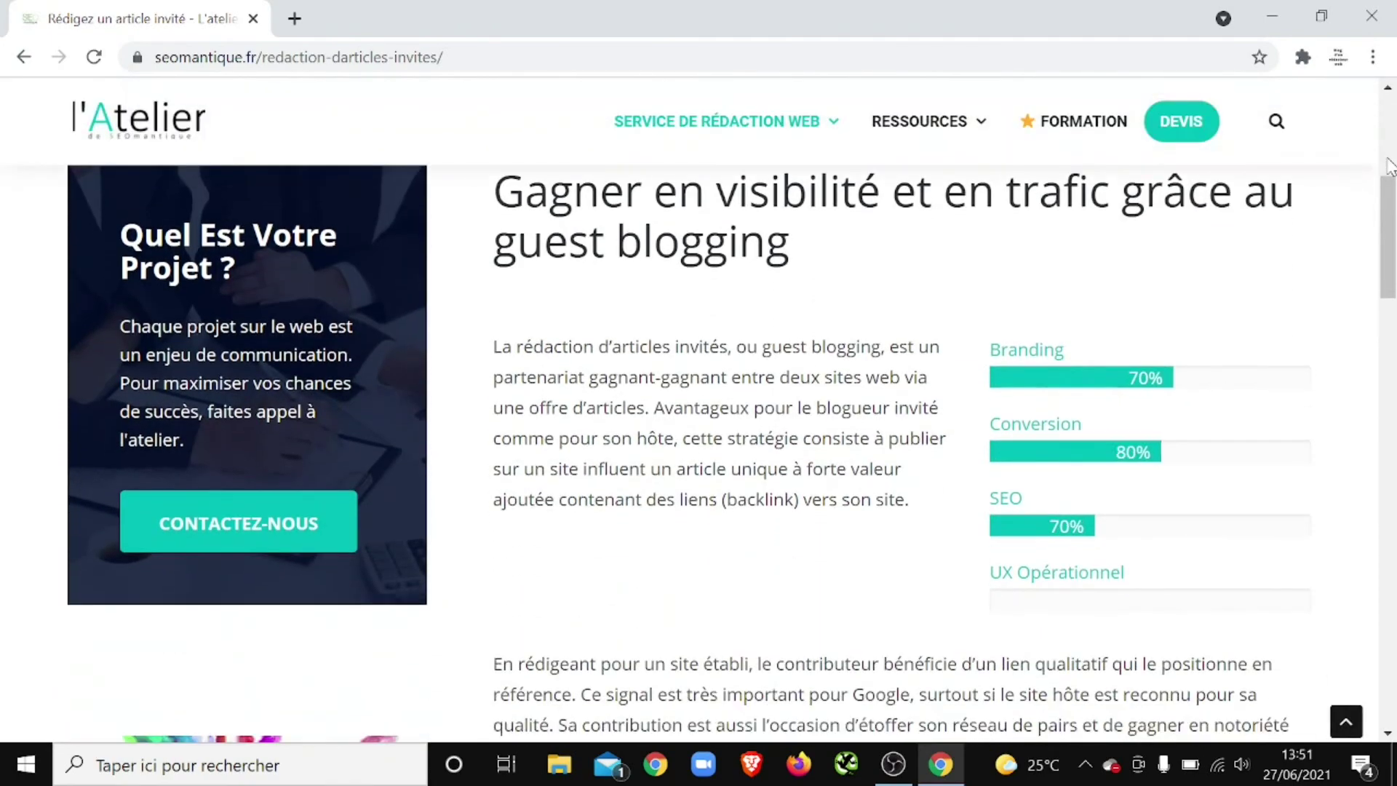
{"action": "scroll", "coordinate": [1388, 166], "scroll_direction": "down", "scroll_amount": 5}
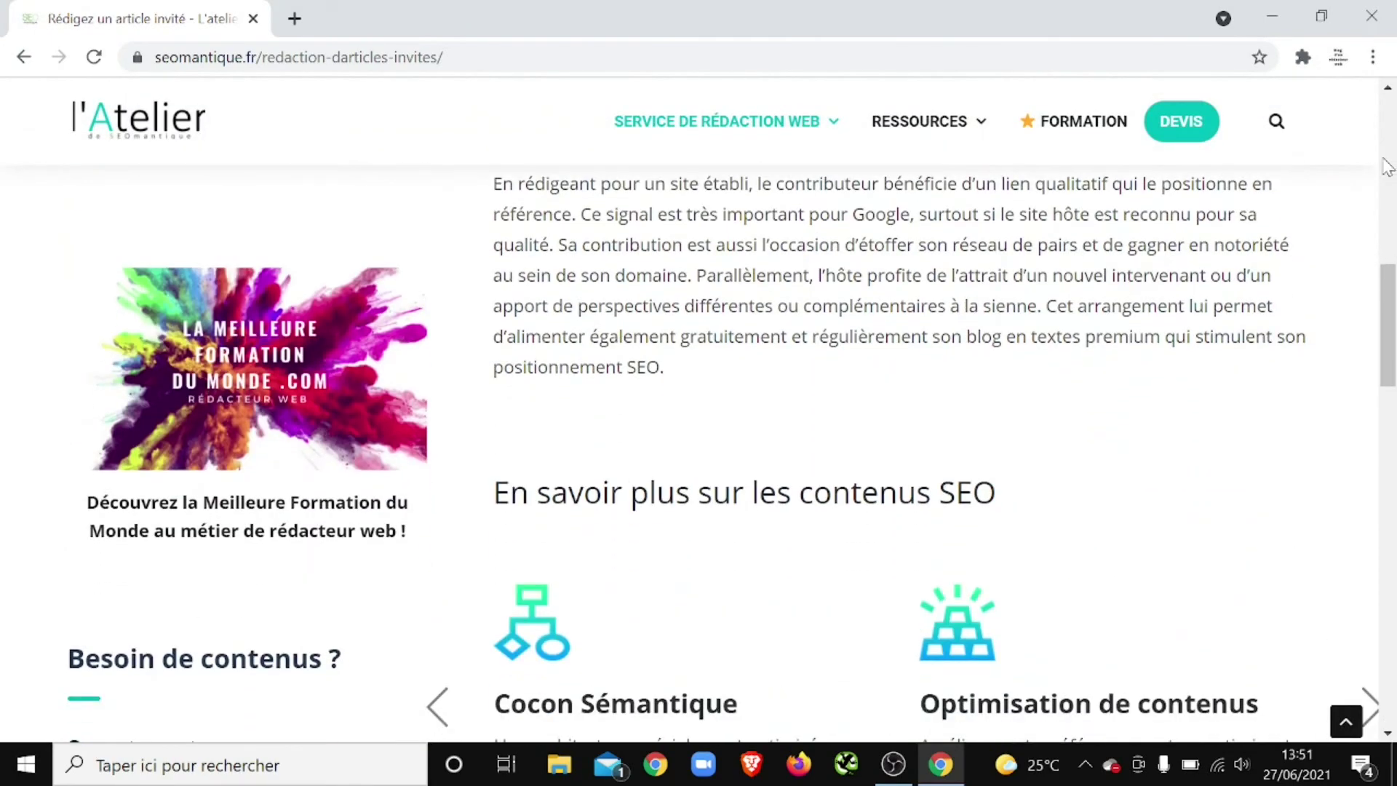
Step: Return to the search results, open "[Le Guide de A à Z] Comment Ecrire un Article Invité ?" and skim its introduction
{"action": "left_click", "coordinate": [21, 56]}
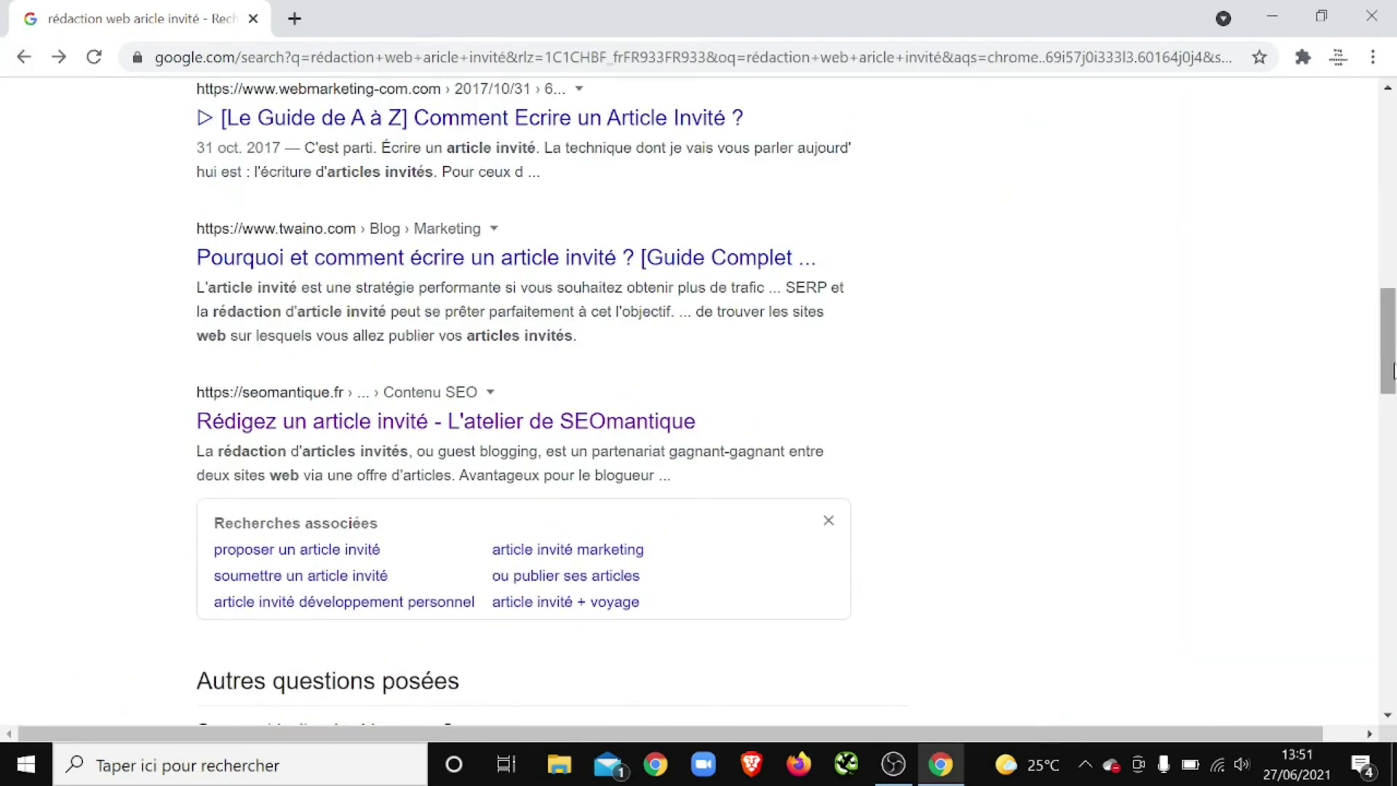
{"action": "left_click_drag", "start_coordinate": [1390, 364], "coordinate": [1388, 316]}
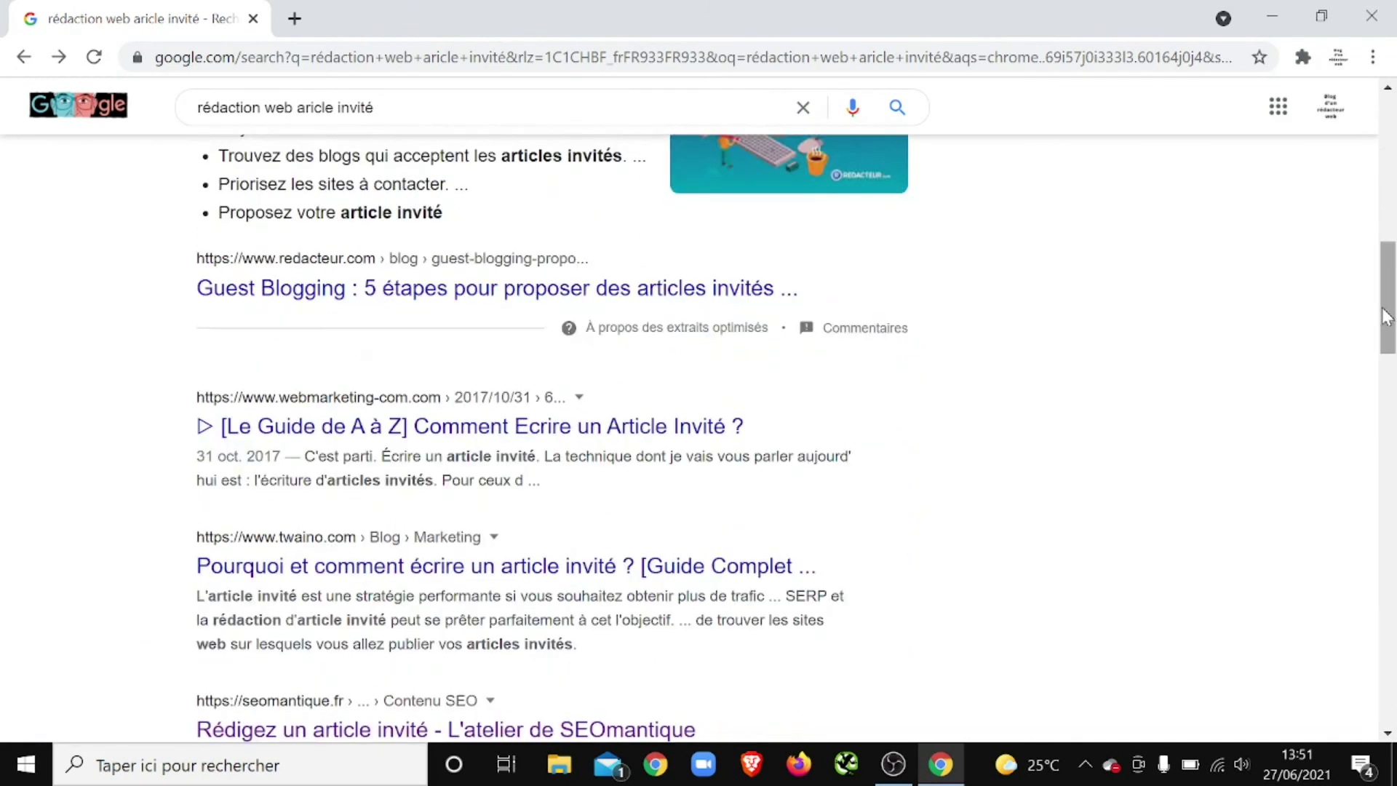
{"action": "left_click", "coordinate": [646, 420]}
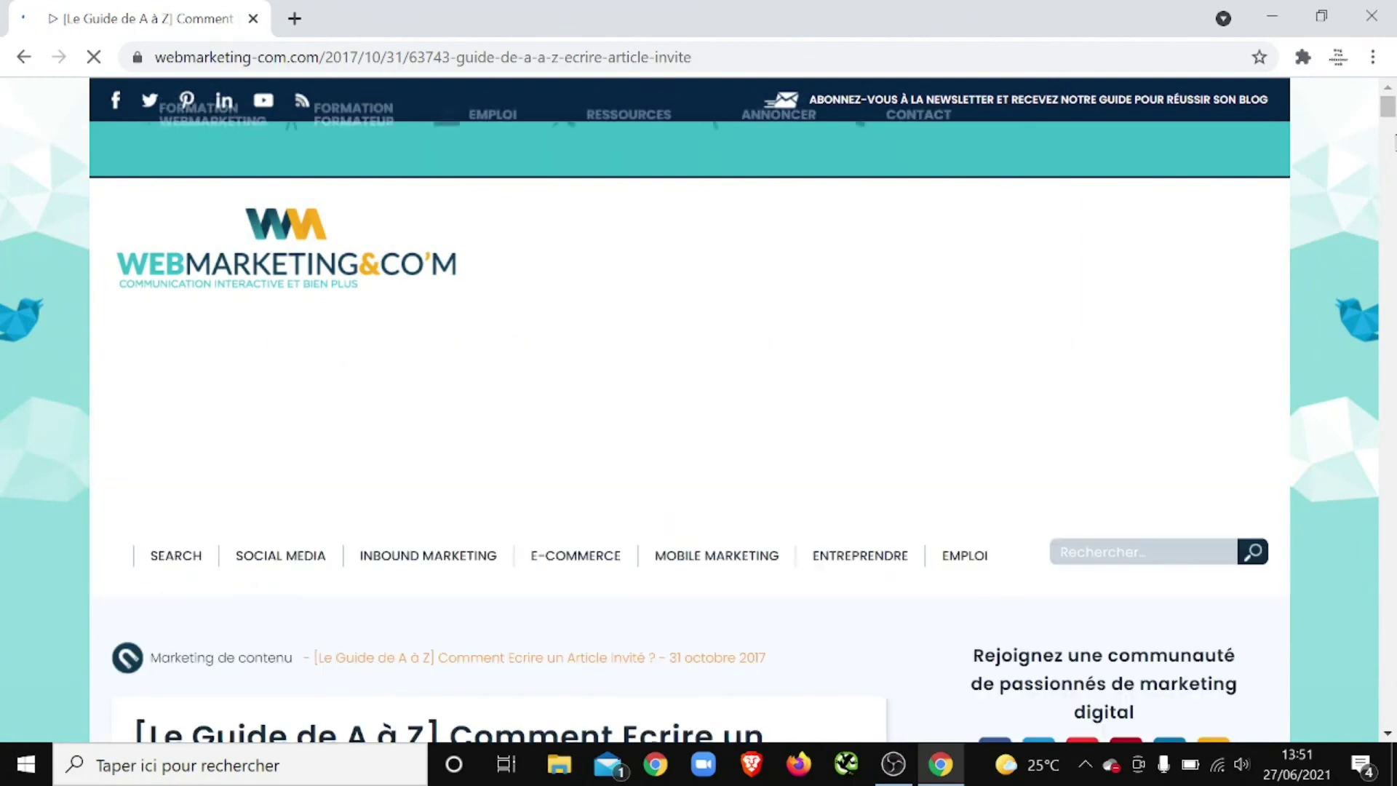
{"action": "scroll", "coordinate": [951, 483], "scroll_direction": "down", "scroll_amount": 1}
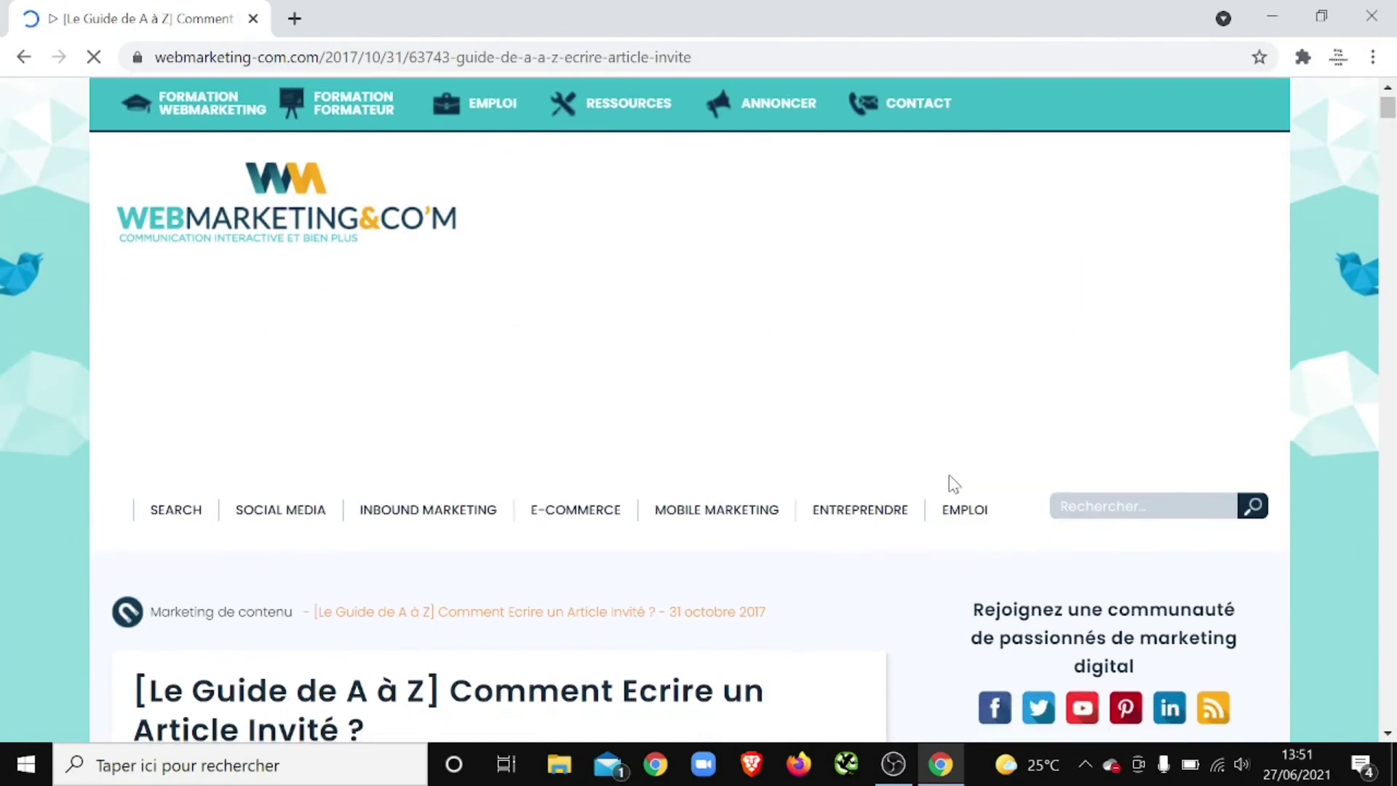
{"action": "mouse_move", "coordinate": [950, 484]}
{"action": "scroll", "coordinate": [949, 474], "scroll_direction": "down", "scroll_amount": 5}
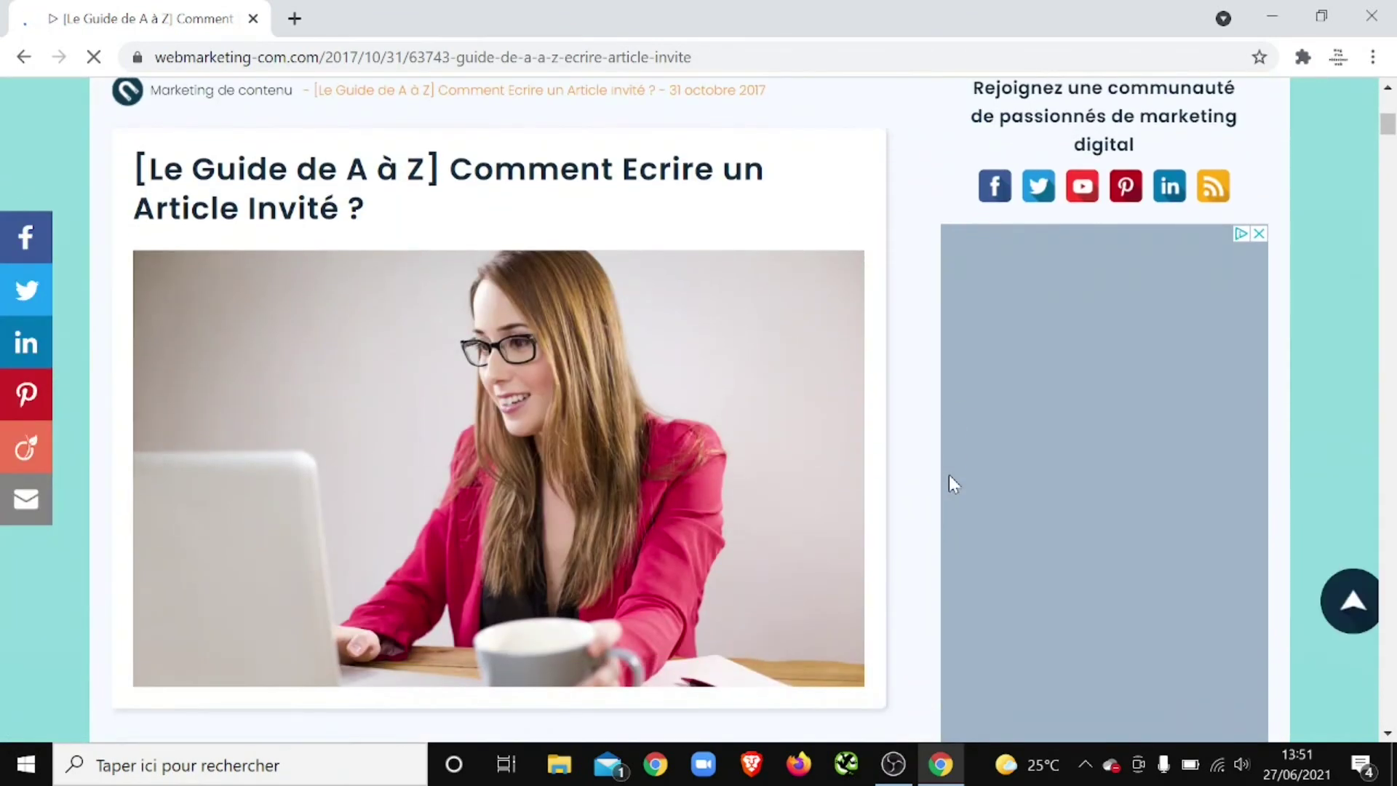
{"action": "scroll", "coordinate": [948, 474], "scroll_direction": "down", "scroll_amount": 5}
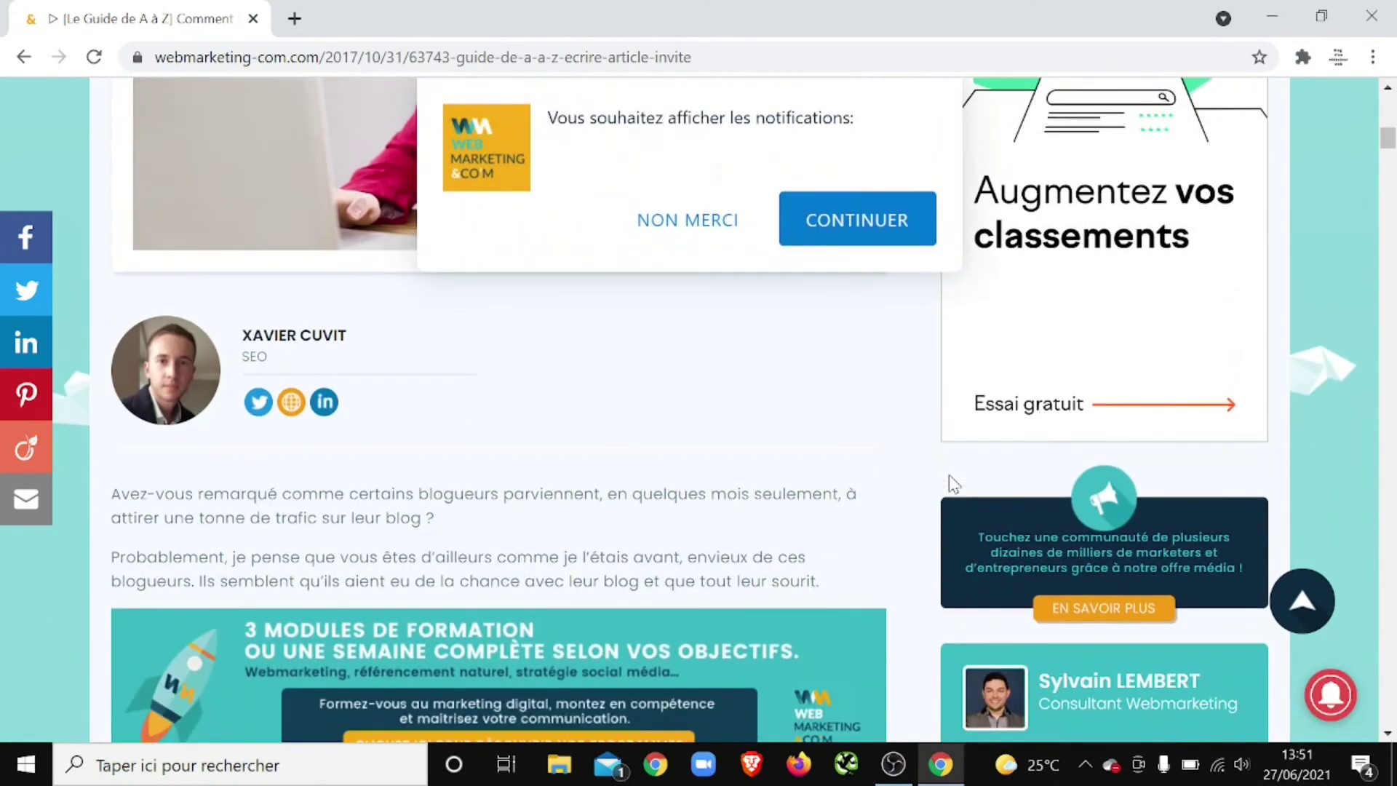
{"action": "scroll", "coordinate": [949, 475], "scroll_direction": "down", "scroll_amount": 8}
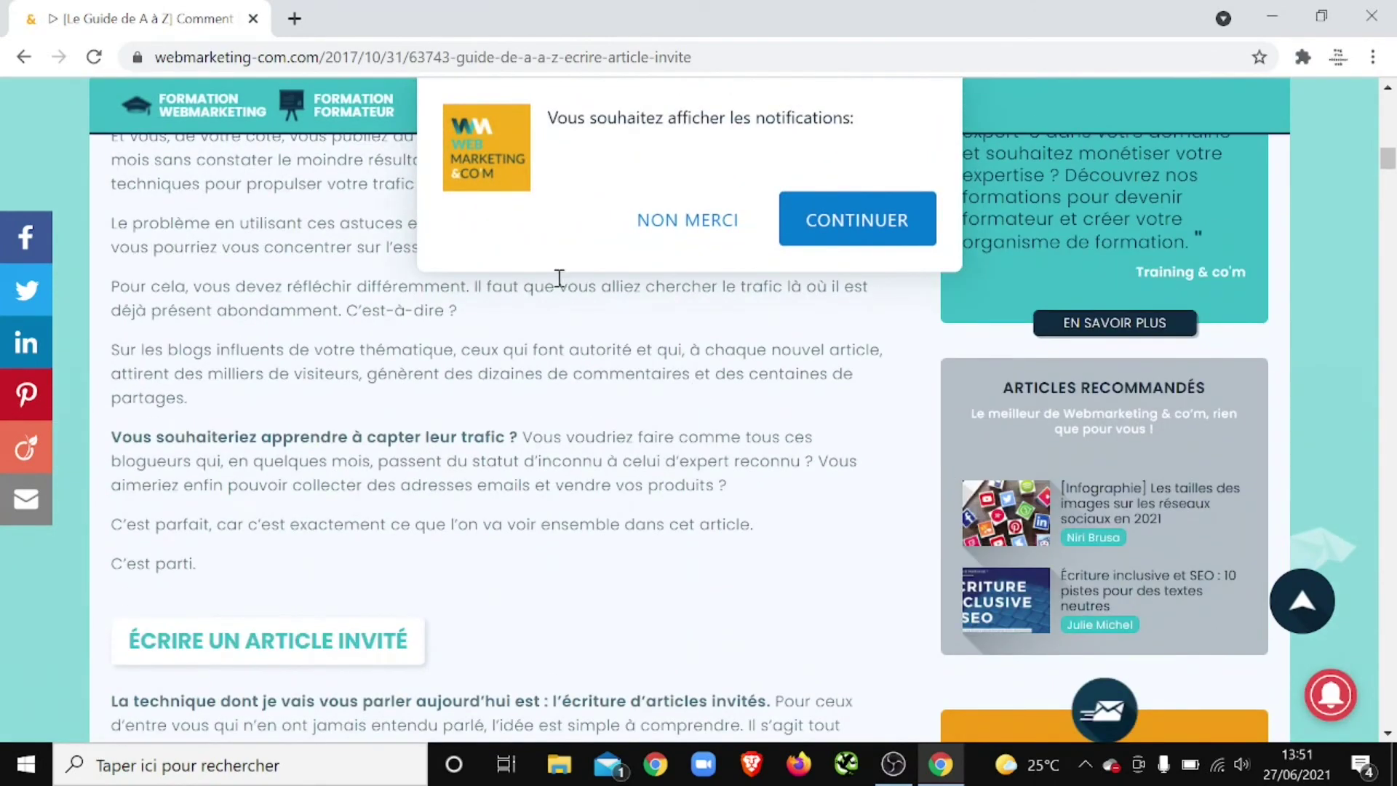
Step: Decline the site's notifications and read the guest article guide through its sections on benefits, objectives and finding and ranking blogs
{"action": "left_click", "coordinate": [676, 221]}
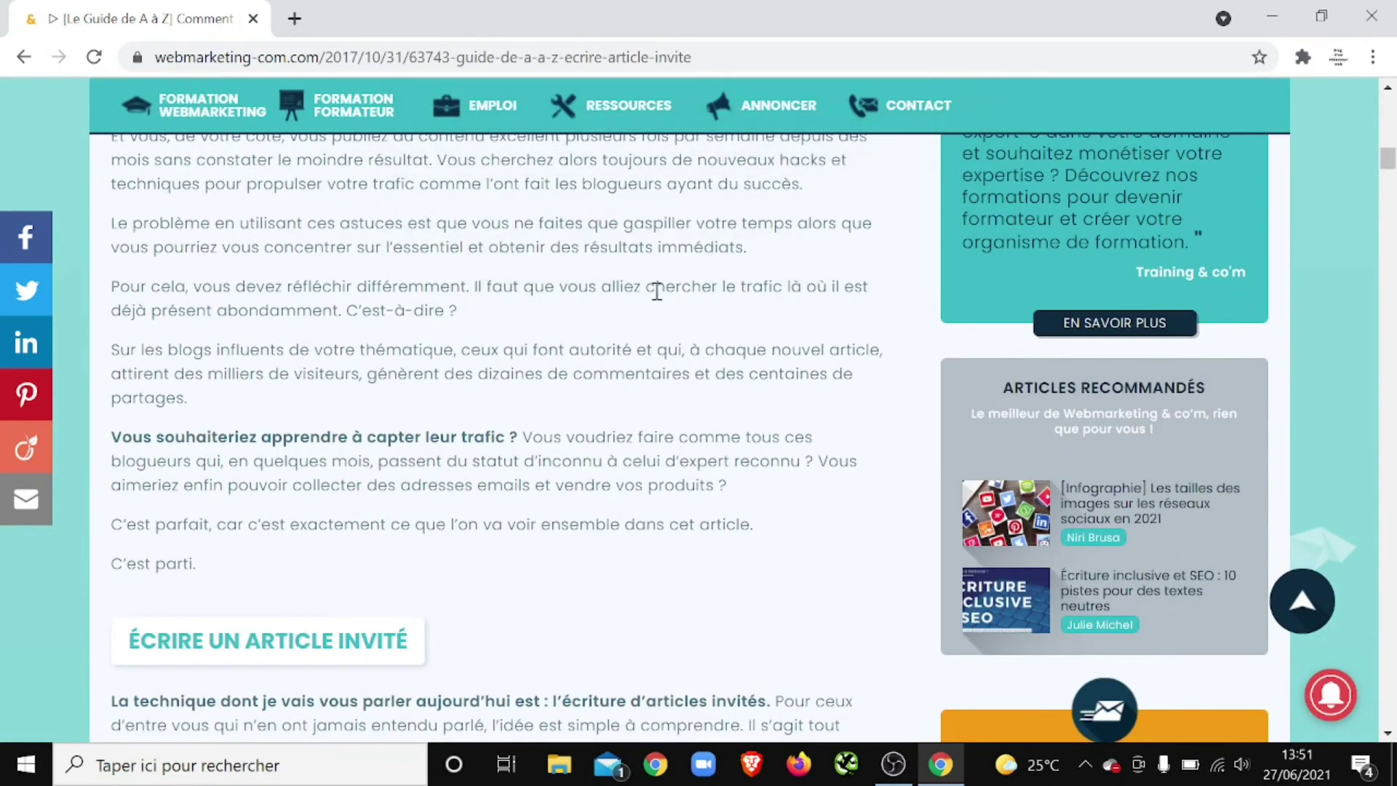
{"action": "scroll", "coordinate": [658, 298], "scroll_direction": "down", "scroll_amount": 3}
{"action": "scroll", "coordinate": [660, 298], "scroll_direction": "down", "scroll_amount": 3}
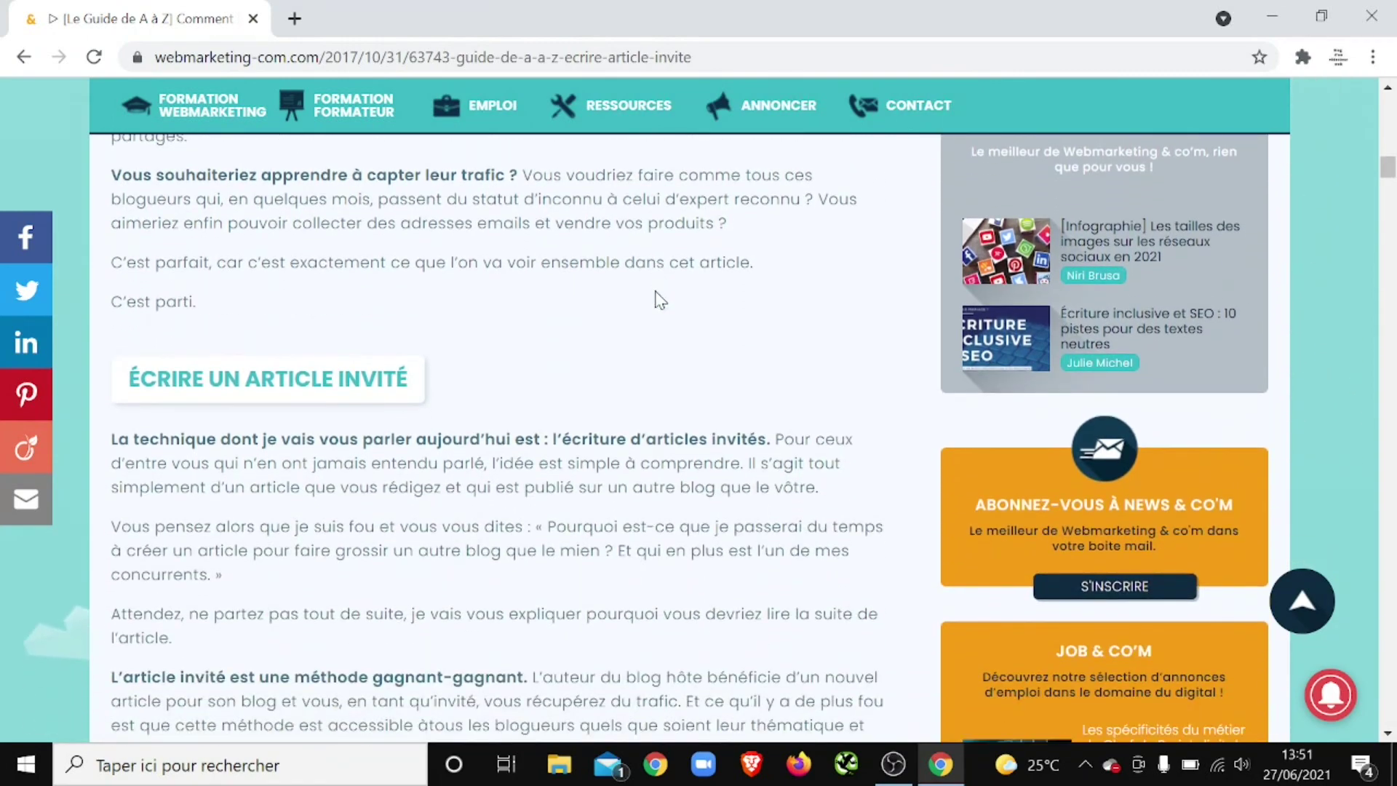
{"action": "scroll", "coordinate": [660, 298], "scroll_direction": "down", "scroll_amount": 8}
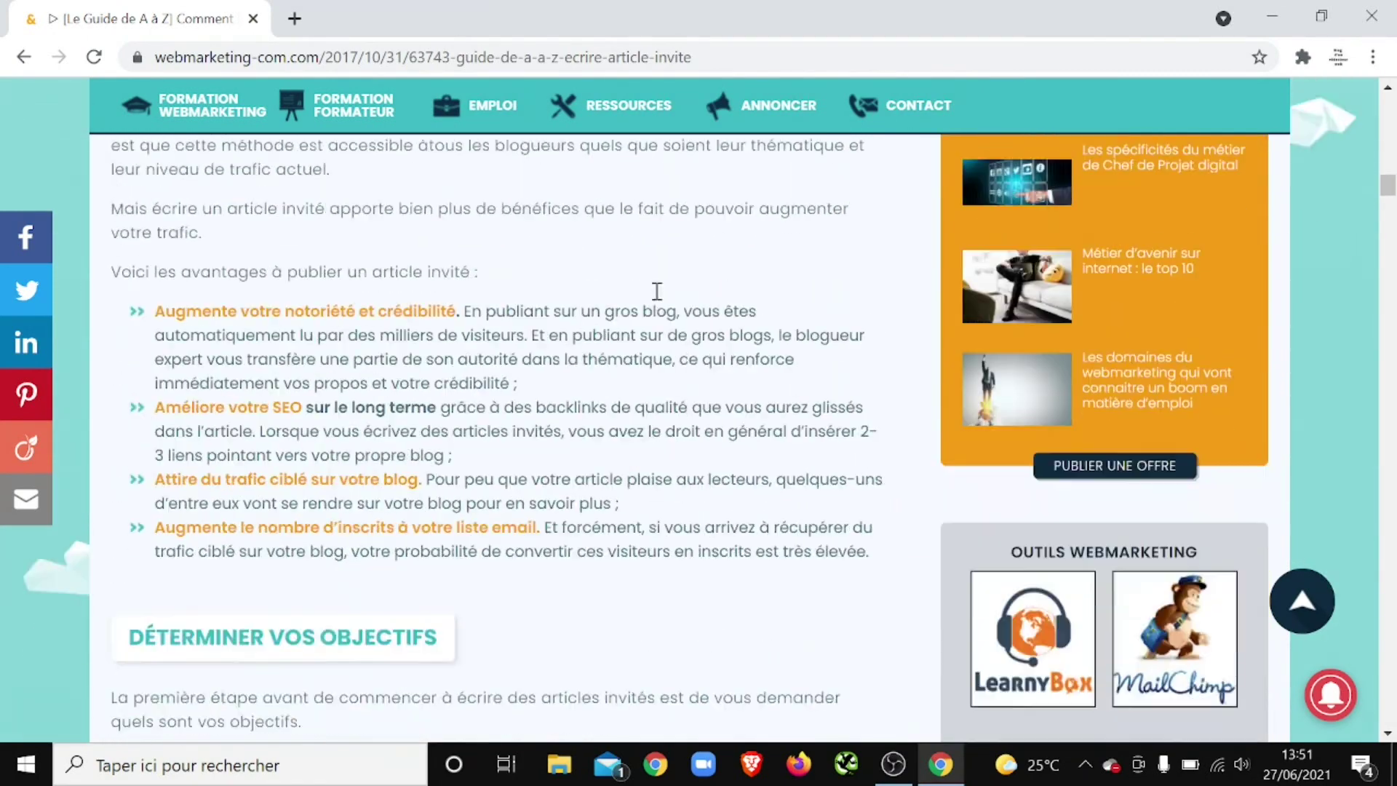
{"action": "scroll", "coordinate": [658, 299], "scroll_direction": "down", "scroll_amount": 10}
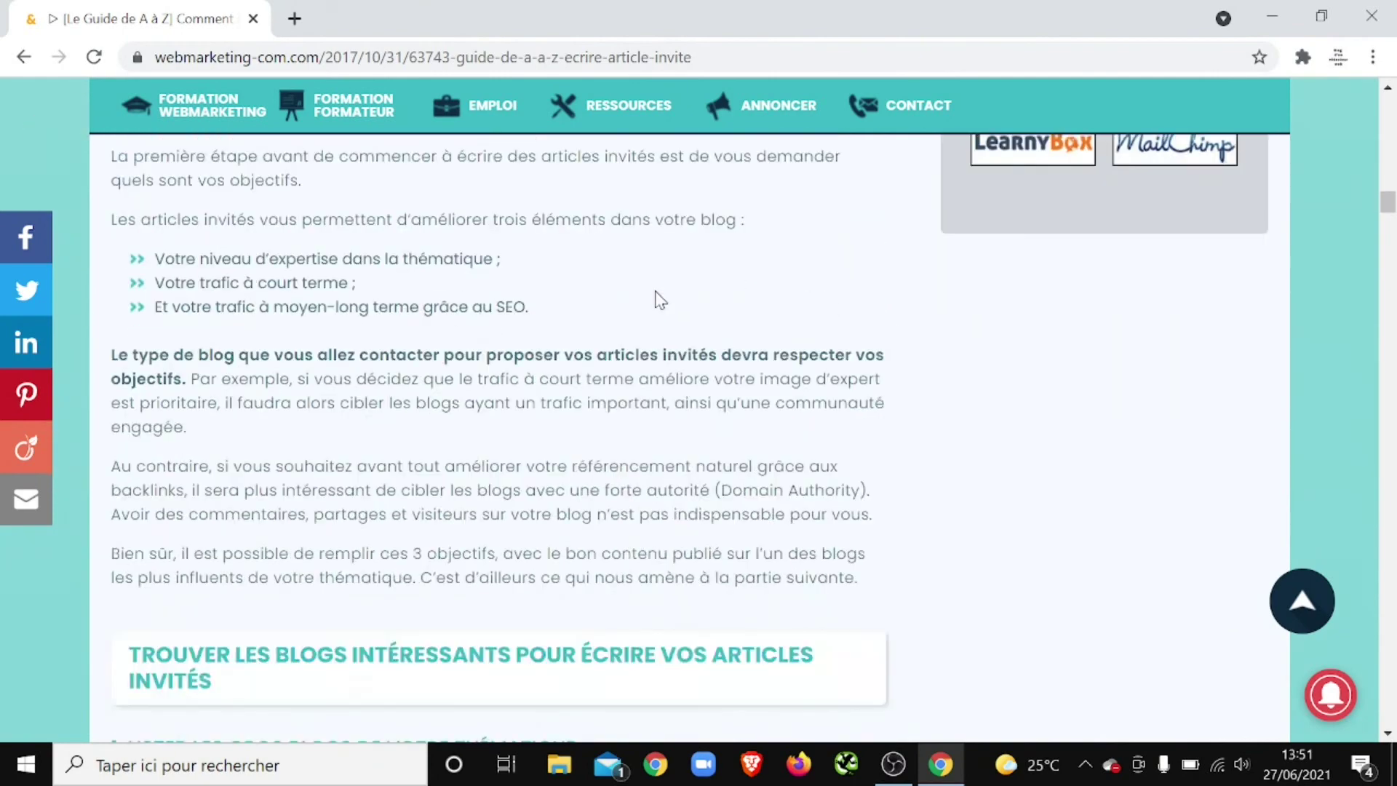
{"action": "scroll", "coordinate": [660, 298], "scroll_direction": "down", "scroll_amount": 5}
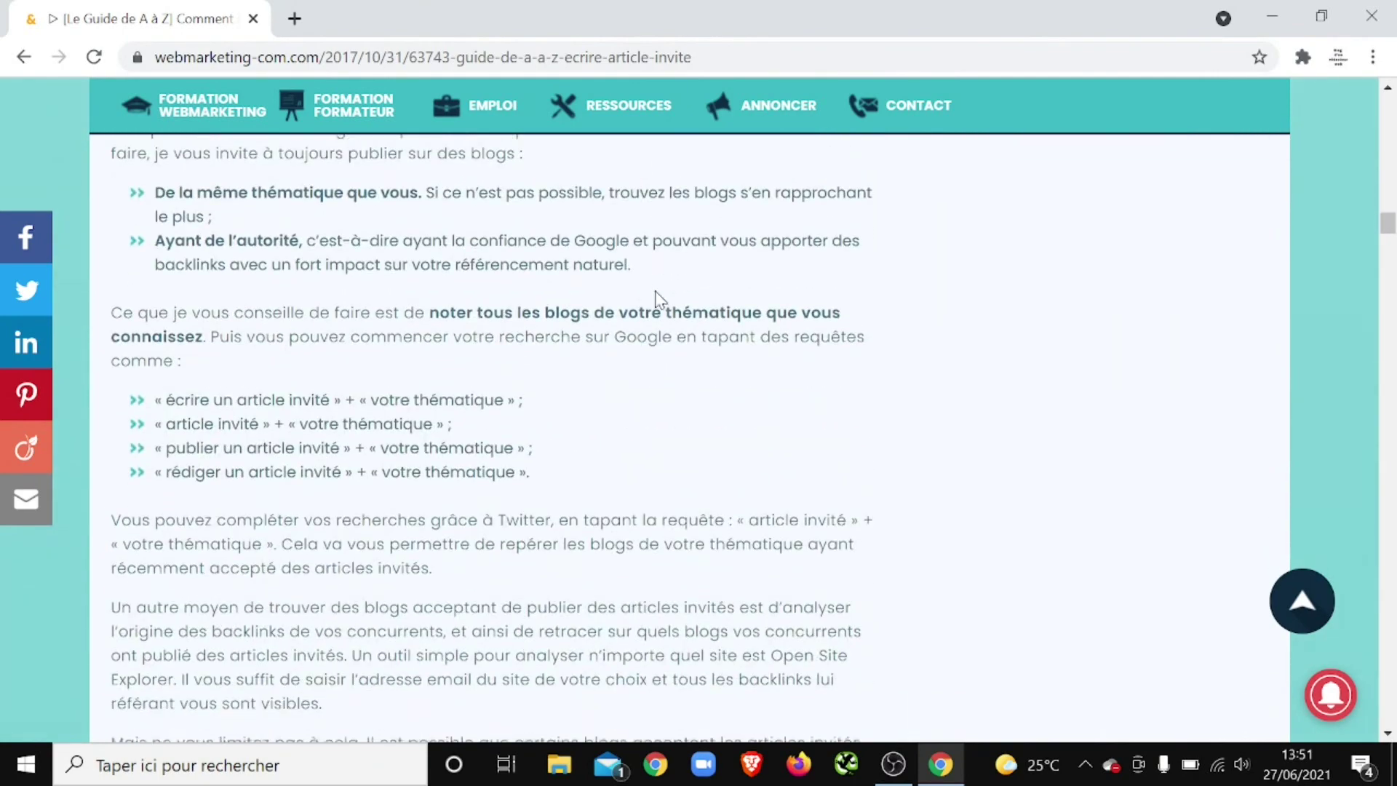
{"action": "scroll", "coordinate": [657, 291], "scroll_direction": "down", "scroll_amount": 6}
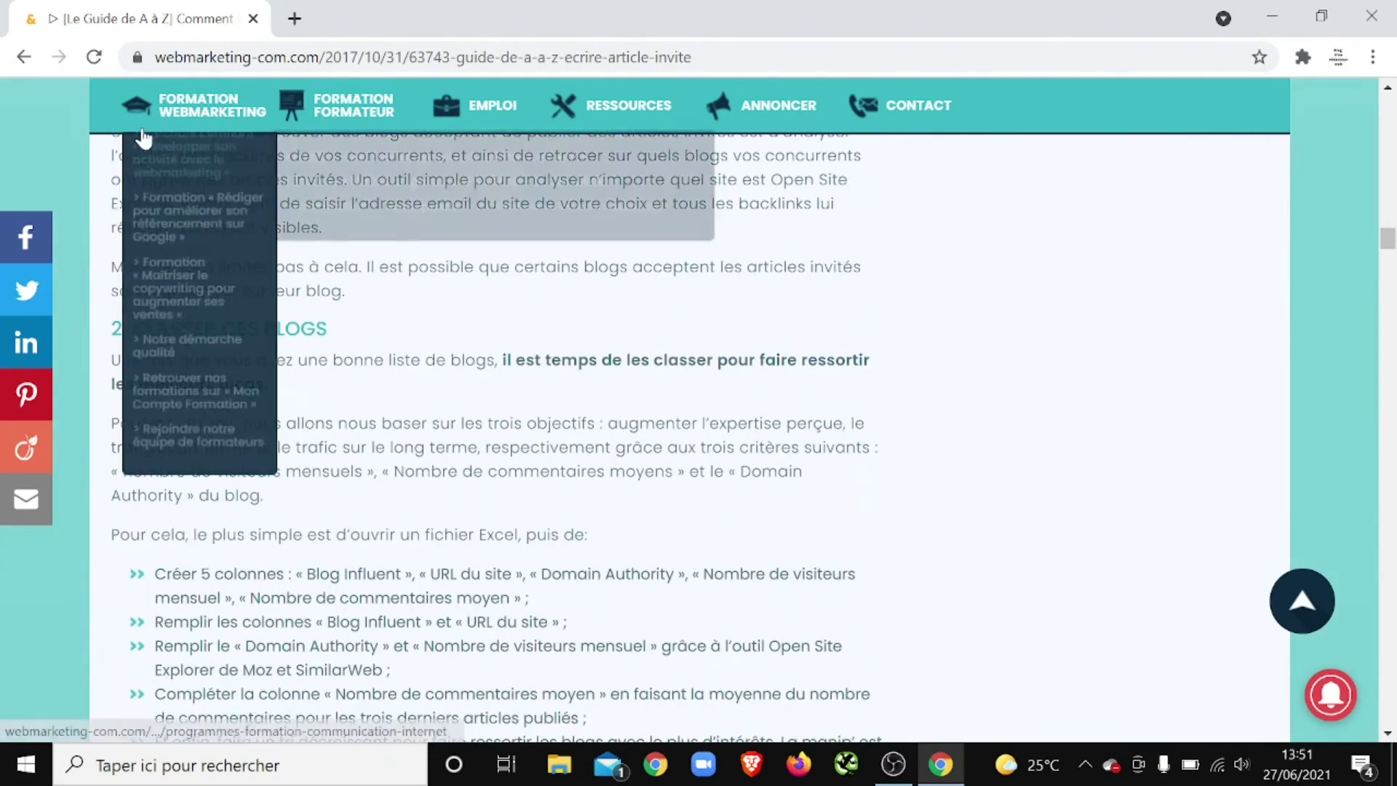
Step: Return to the Google results and correct "aricle" to "article" in the search query
{"action": "left_click", "coordinate": [23, 57]}
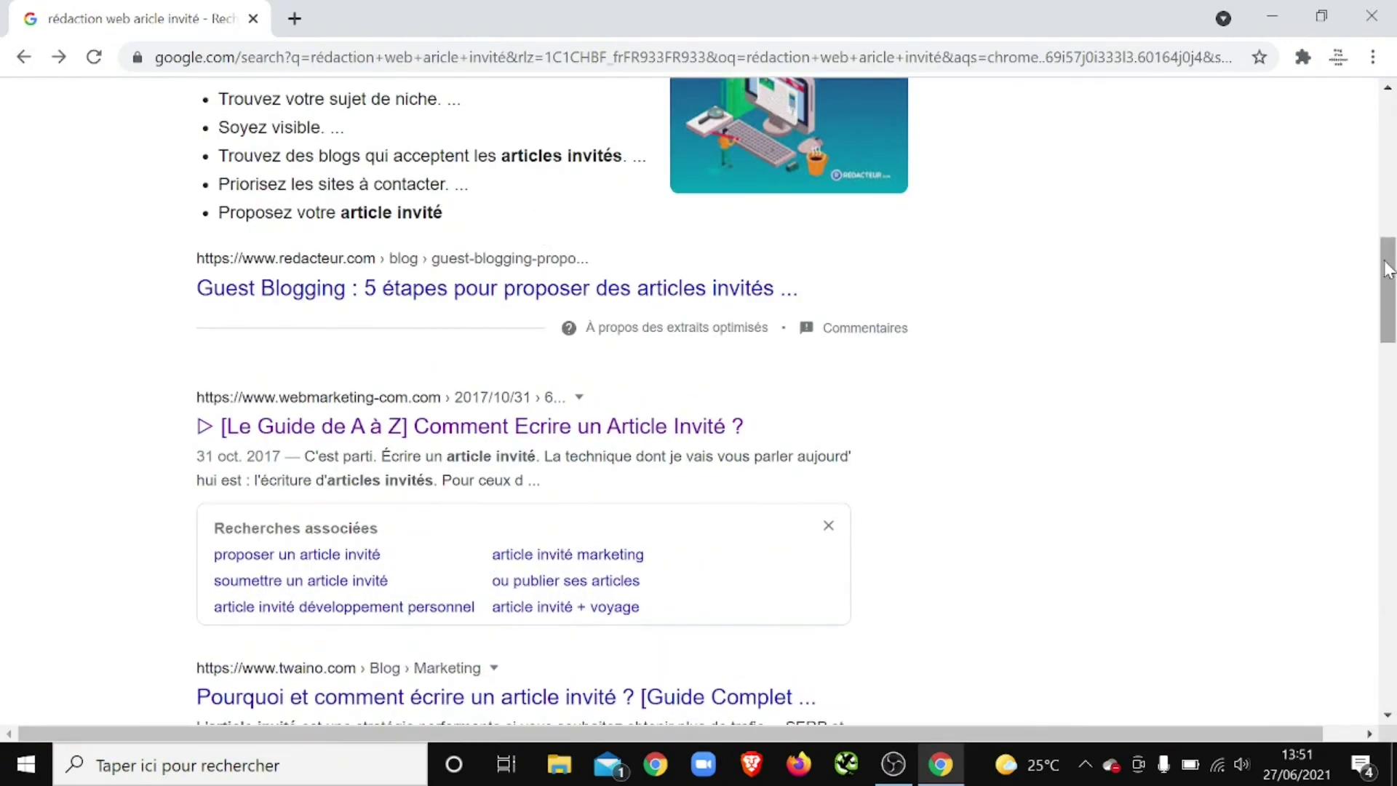
{"action": "left_click_drag", "start_coordinate": [1387, 267], "coordinate": [1387, 124]}
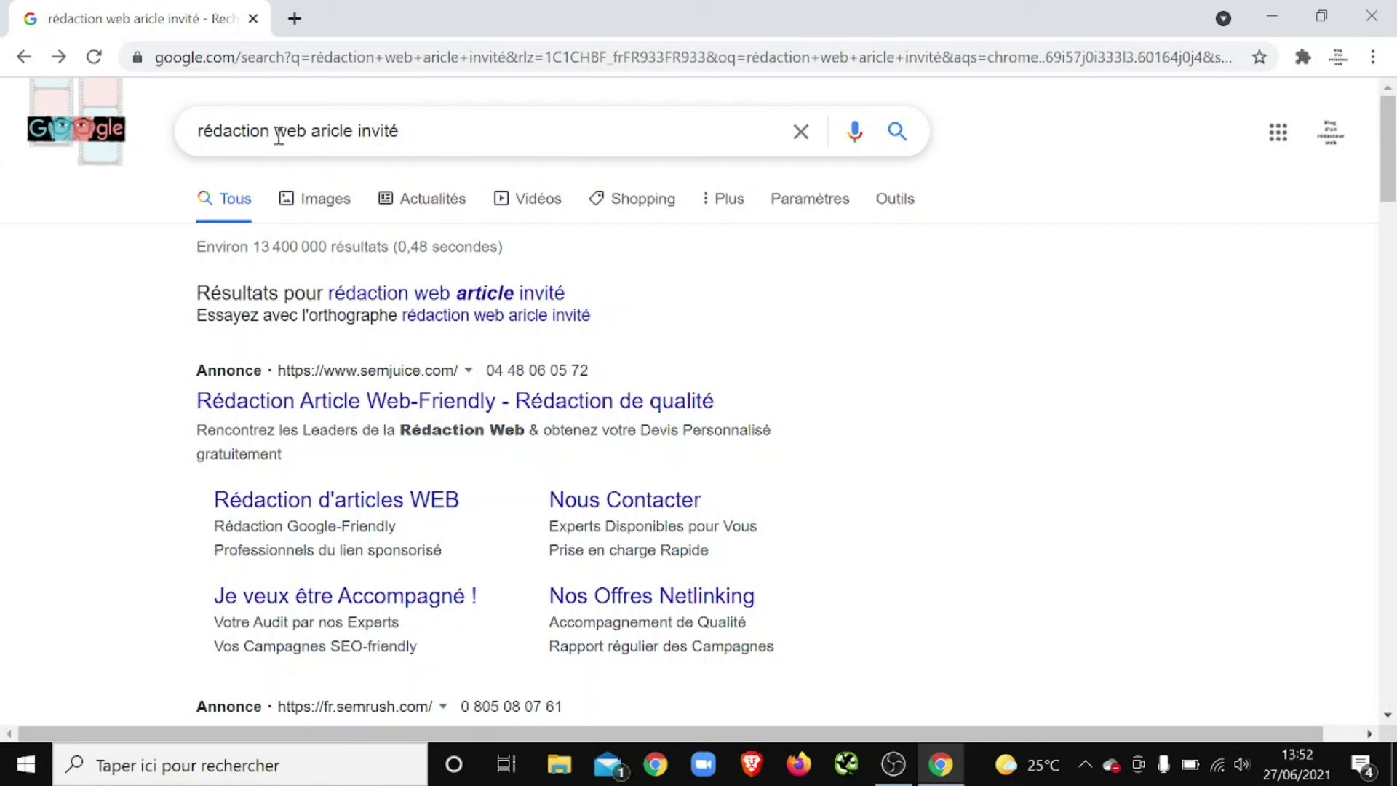
{"action": "left_click", "coordinate": [329, 134]}
{"action": "type", "text": "t"}
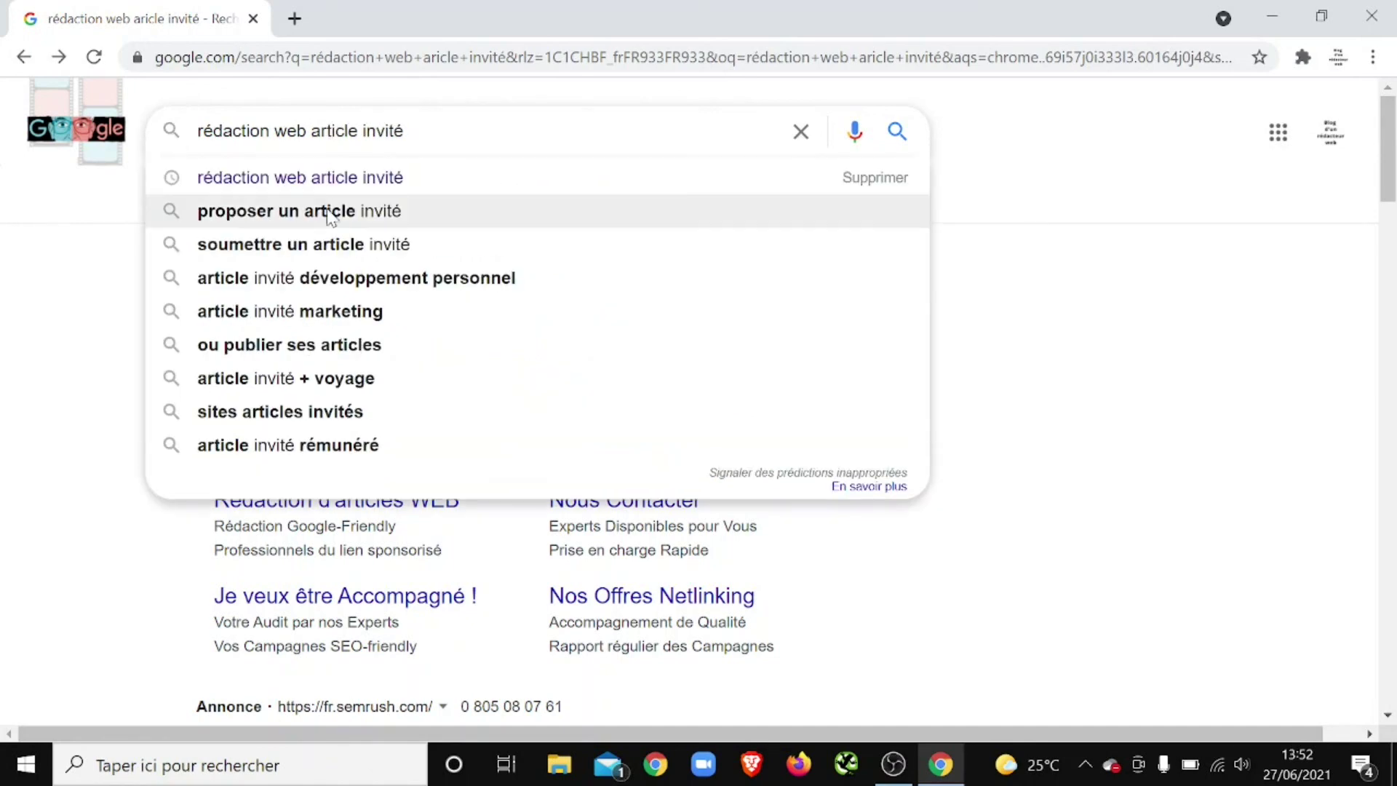
{"action": "left_click", "coordinate": [1114, 393]}
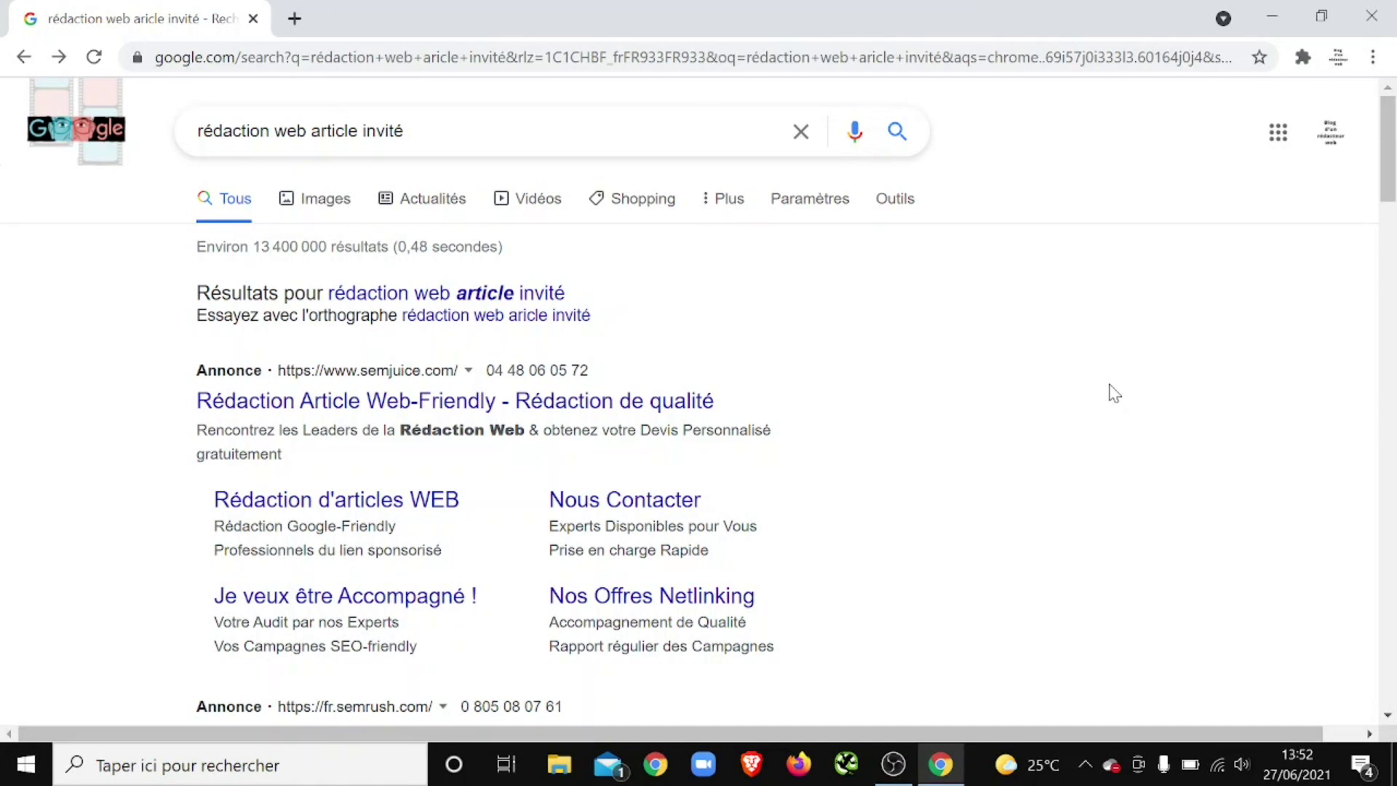
Step: Put "article invité" in quotation marks in the query and run the search as rédaction web "article invité"
{"action": "left_click", "coordinate": [318, 138]}
{"action": "type", "text": "\""}
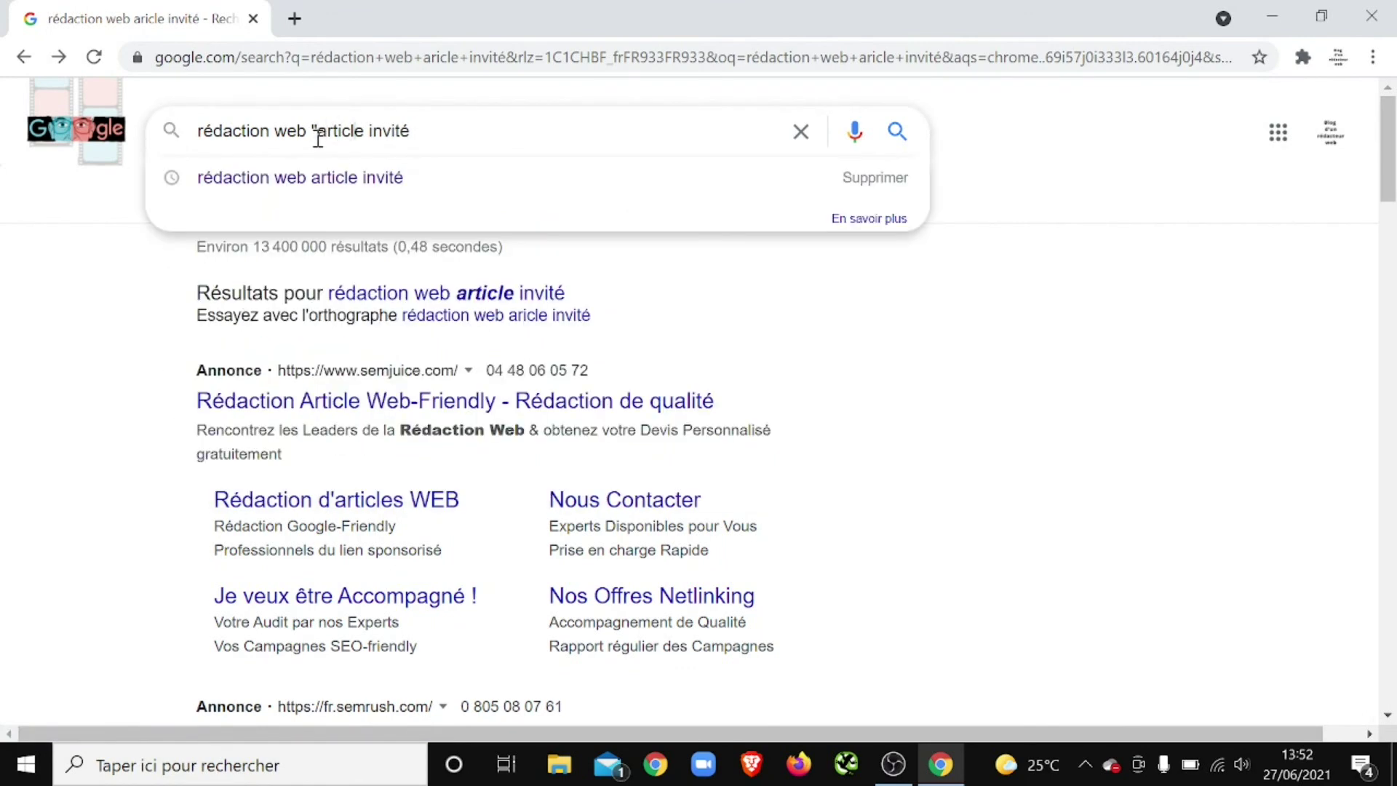
{"action": "key", "text": "Right"}
{"action": "key", "text": "Right"}
{"action": "key", "text": "Right"}
{"action": "key", "text": "Right"}
{"action": "key", "text": "Right"}
{"action": "key", "text": "Right"}
{"action": "key", "text": "Right"}
{"action": "key", "text": "Right"}
{"action": "key", "text": "Right"}
{"action": "key", "text": "Right"}
{"action": "key", "text": "Right"}
{"action": "key", "text": "Right"}
{"action": "key", "text": "Right"}
{"action": "type", "text": "\""}
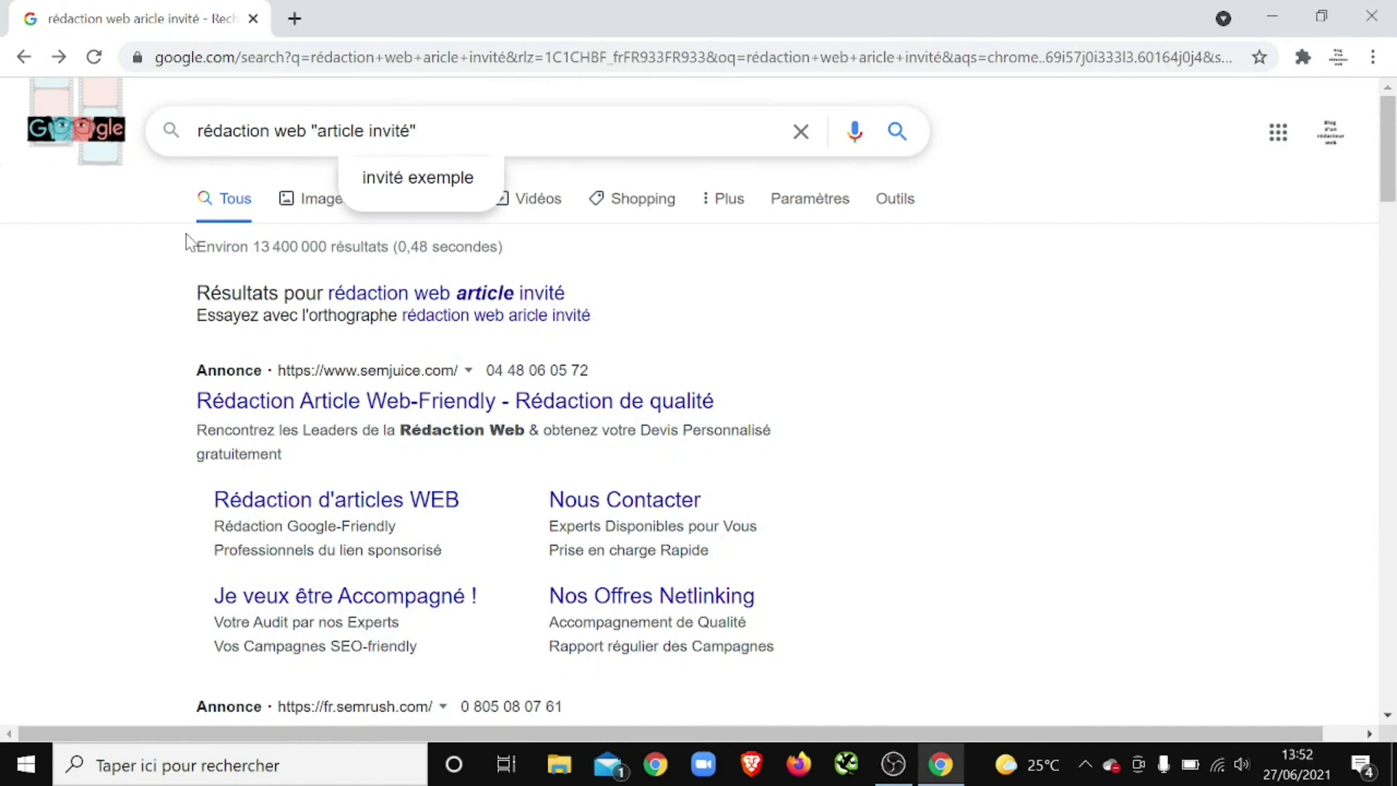
{"action": "left_click", "coordinate": [64, 424]}
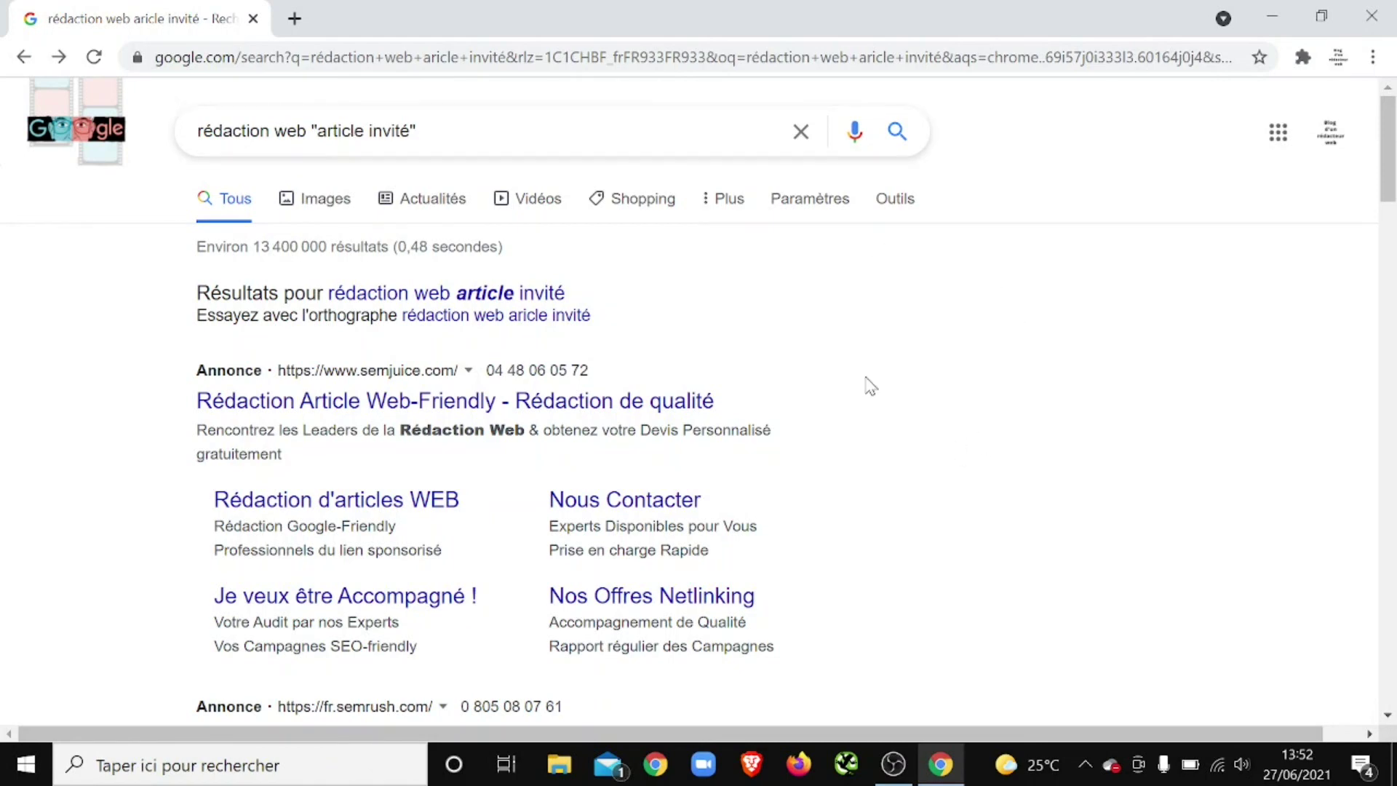
{"action": "left_click", "coordinate": [682, 144]}
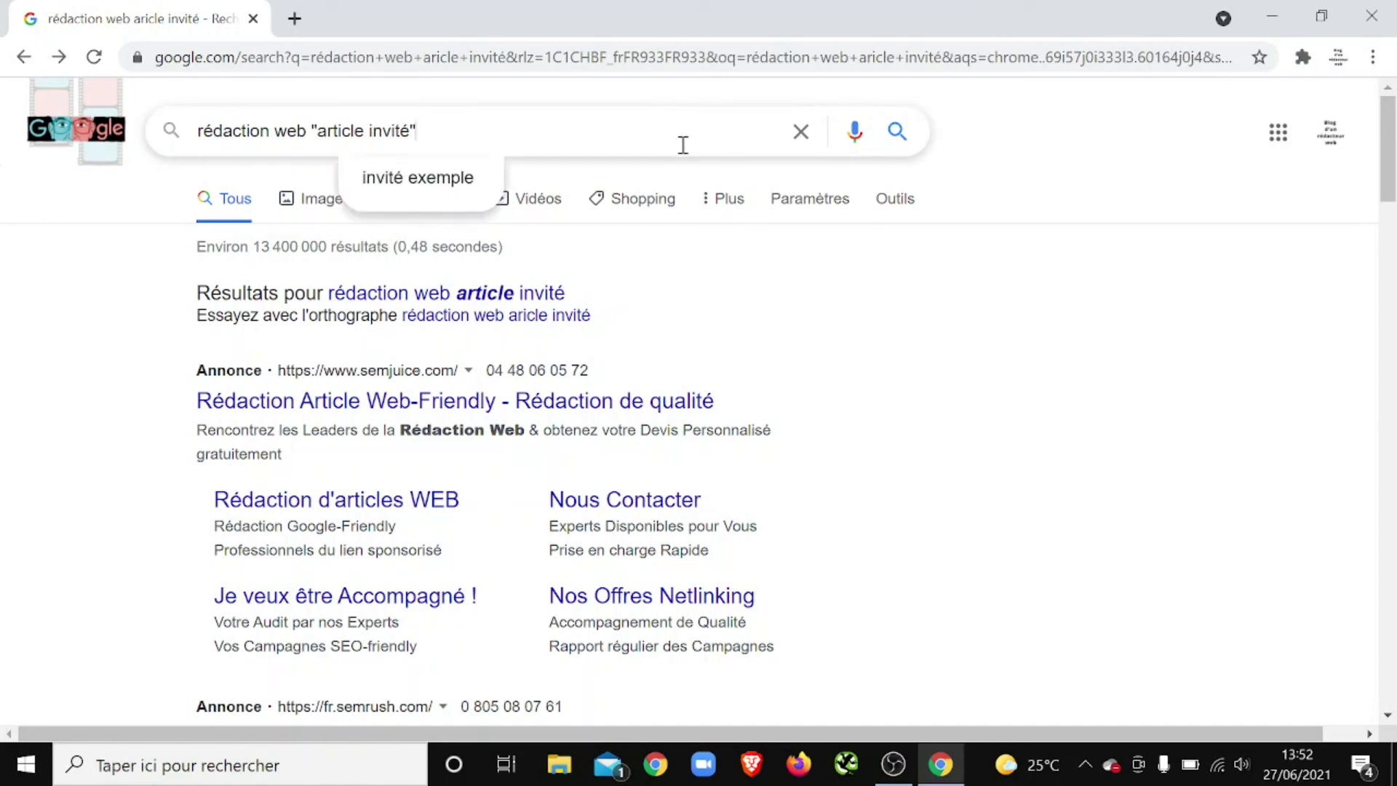
{"action": "key", "text": "Return"}
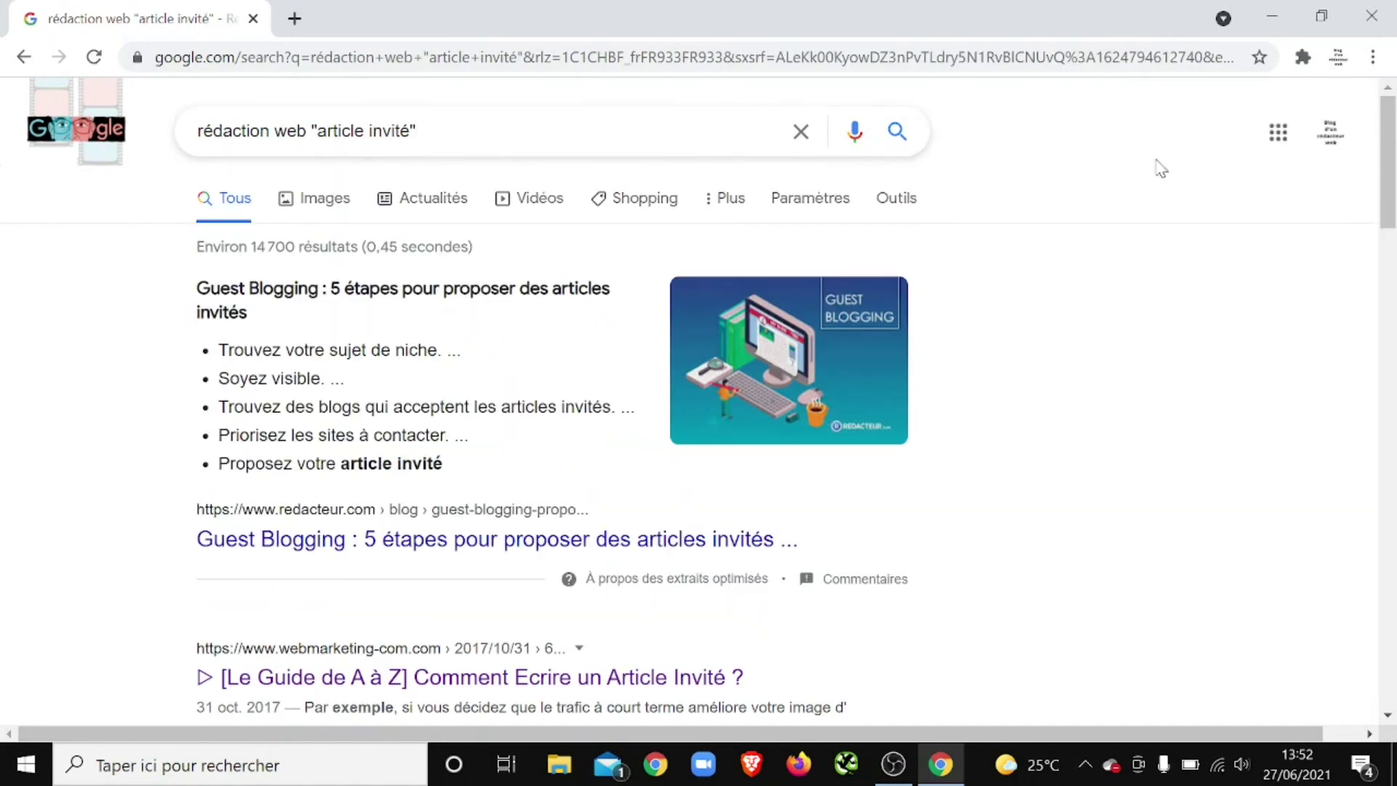
Step: Skim the exact-phrase results, append inurl:article-invite to the query and run the search
{"action": "left_click_drag", "start_coordinate": [1393, 178], "coordinate": [1390, 248]}
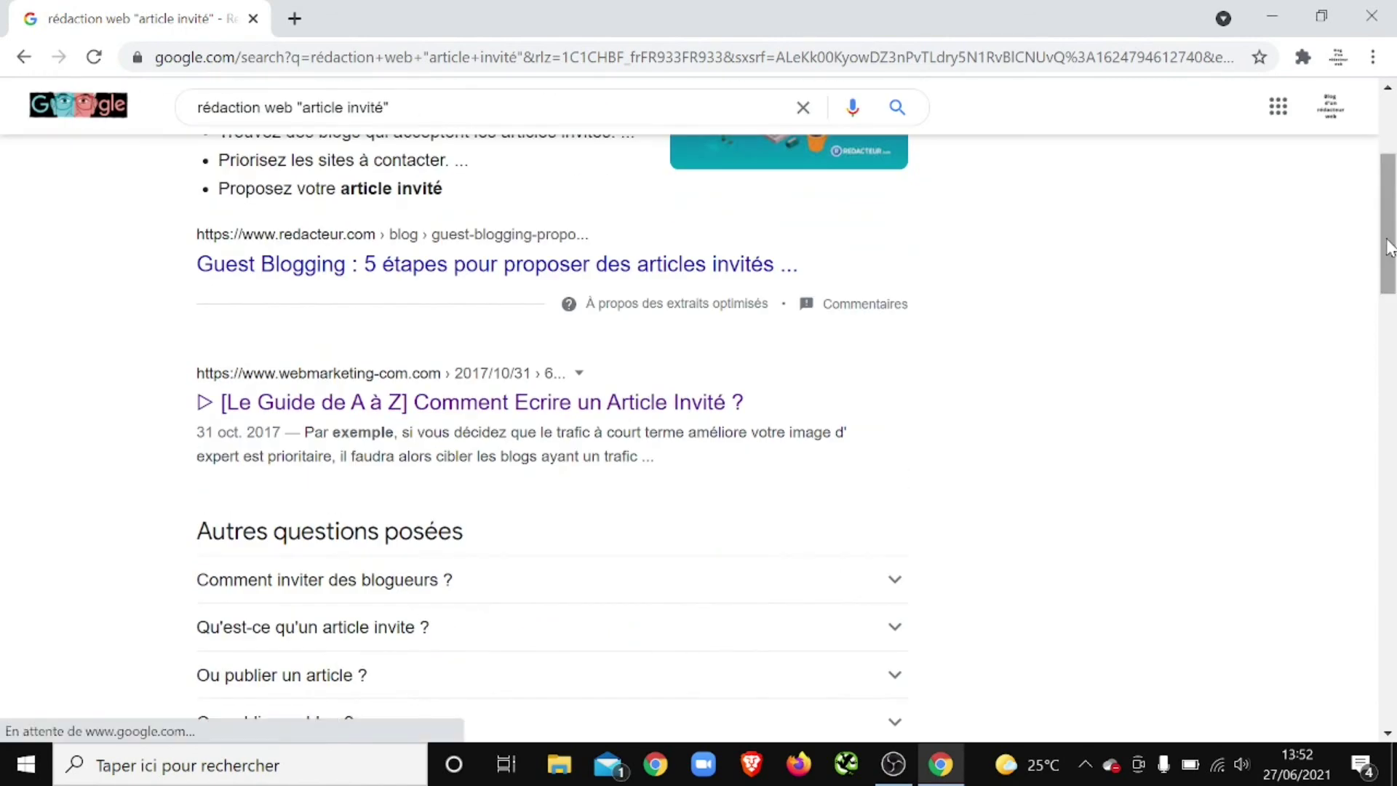
{"action": "left_click_drag", "start_coordinate": [1389, 247], "coordinate": [1382, 151]}
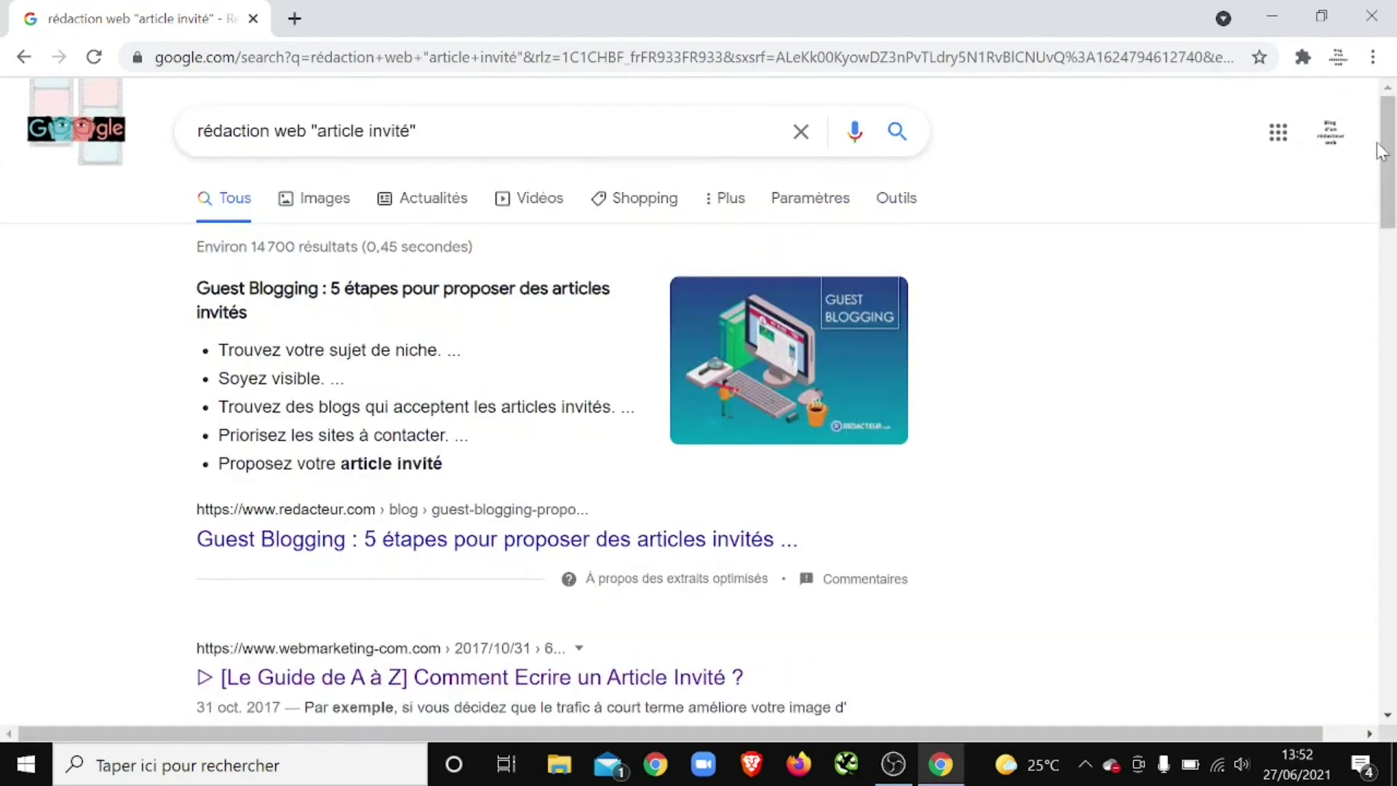
{"action": "left_click", "coordinate": [603, 139]}
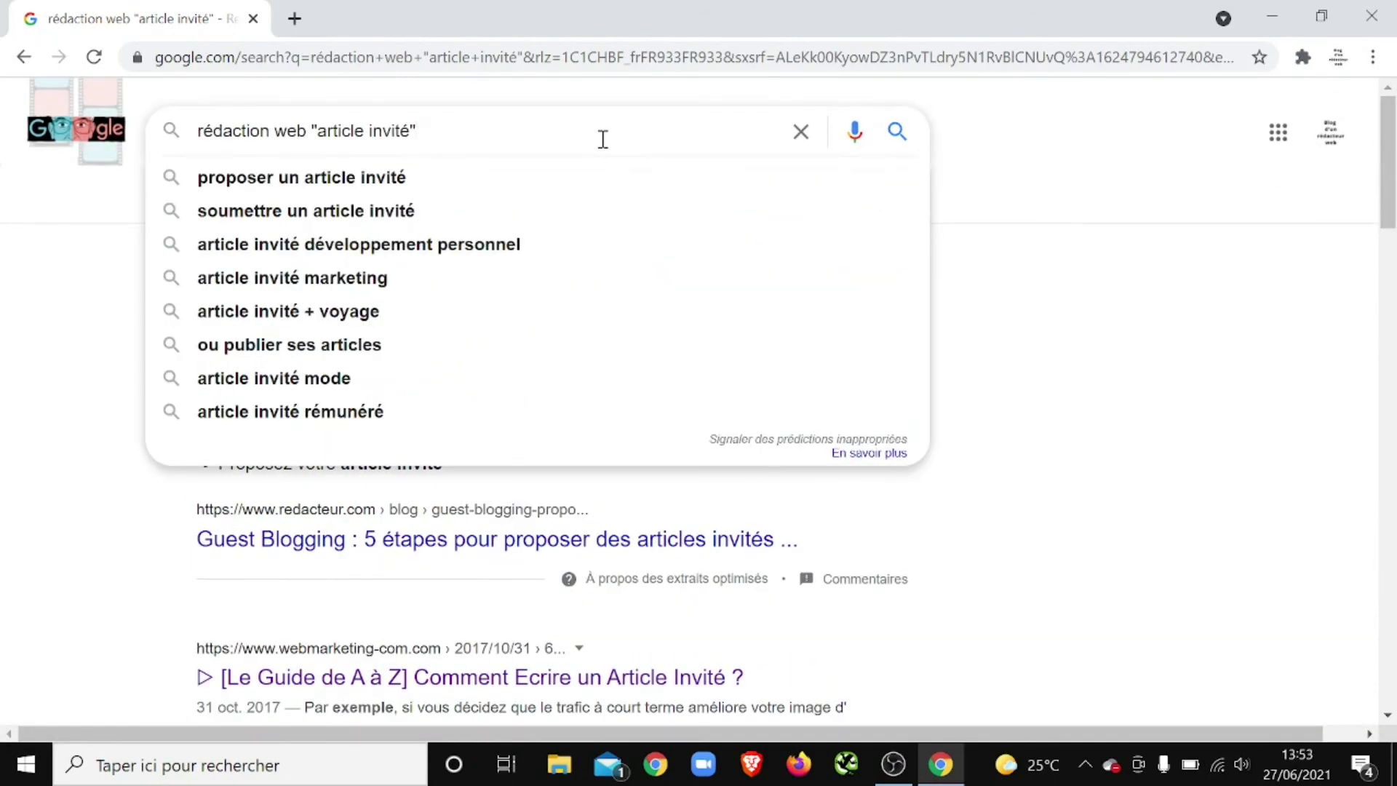
{"action": "left_click", "coordinate": [603, 139]}
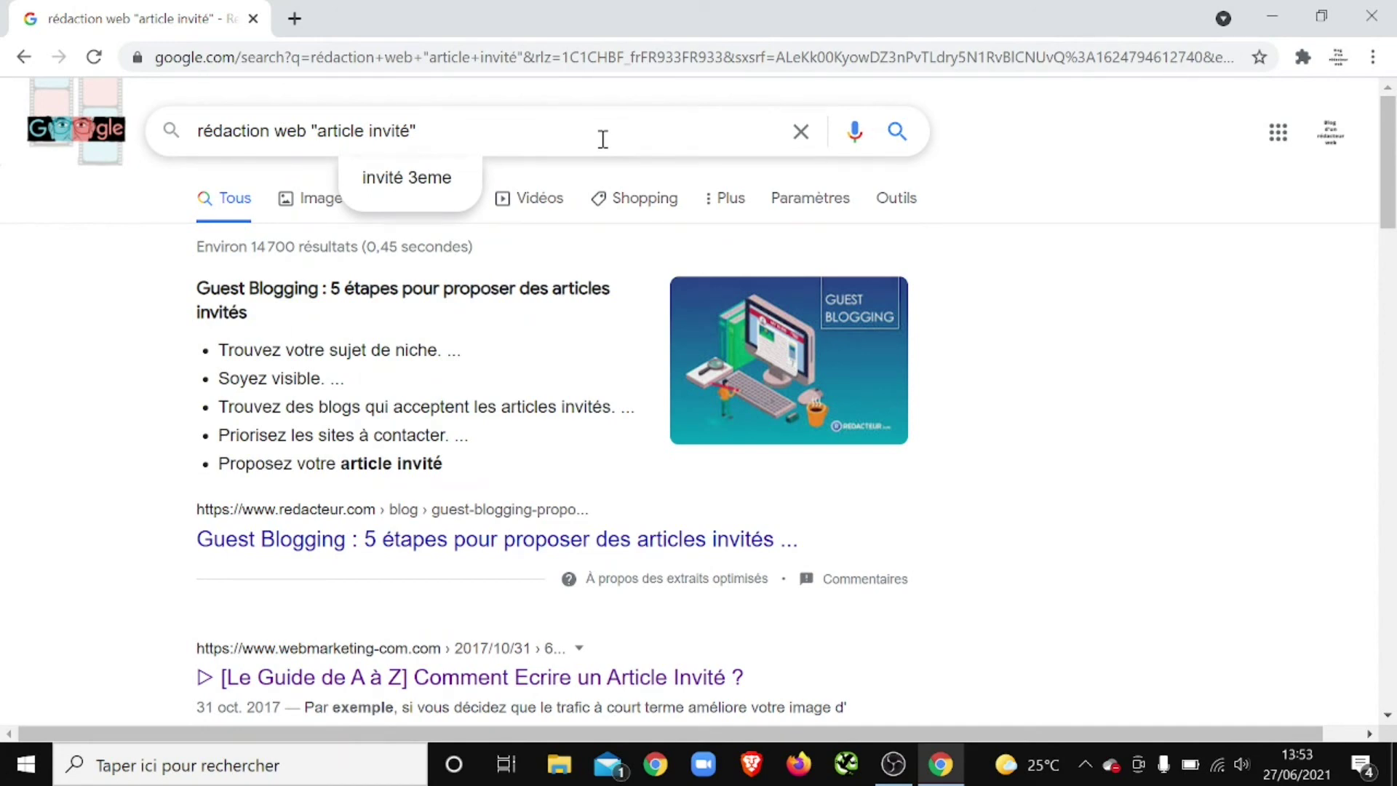
{"action": "type", "text": "inur"}
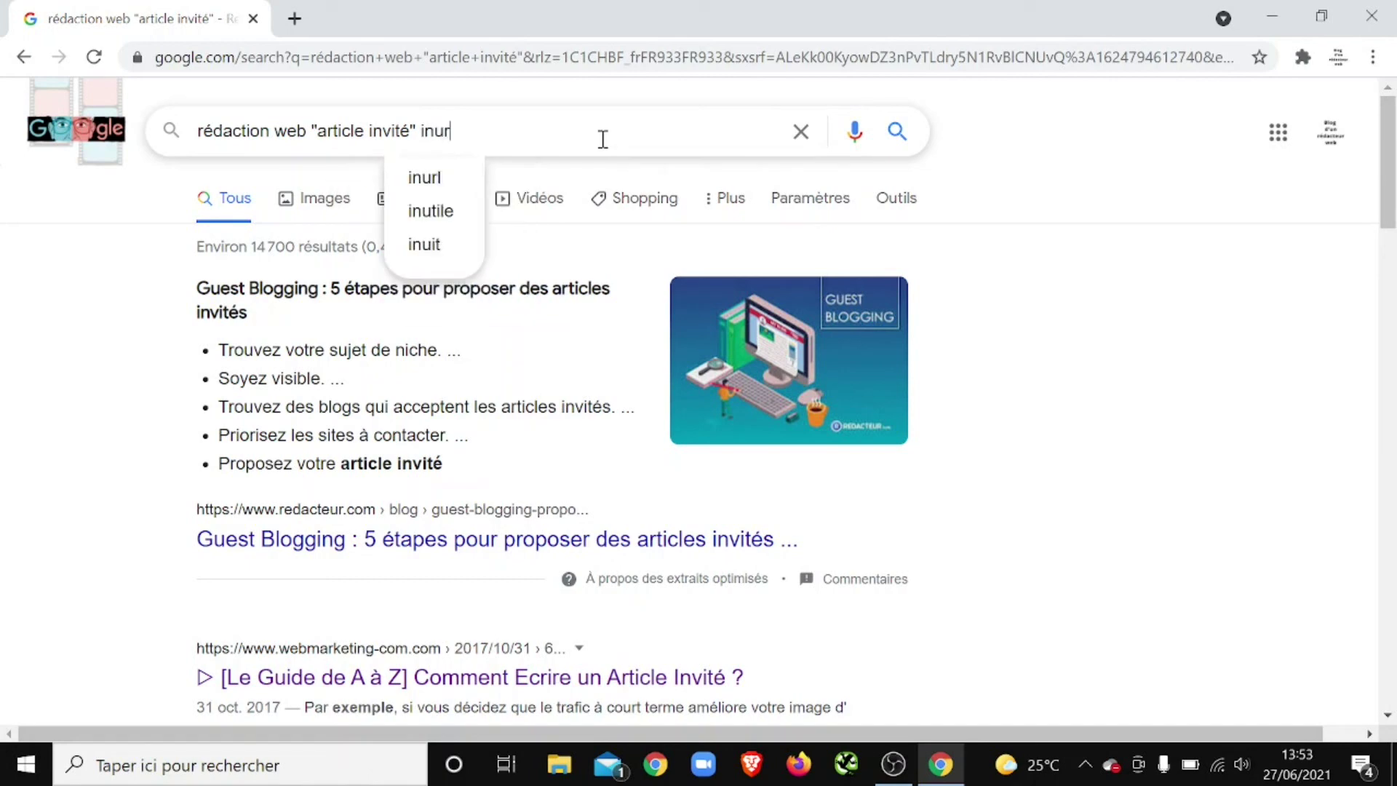
{"action": "type", "text": "l:"}
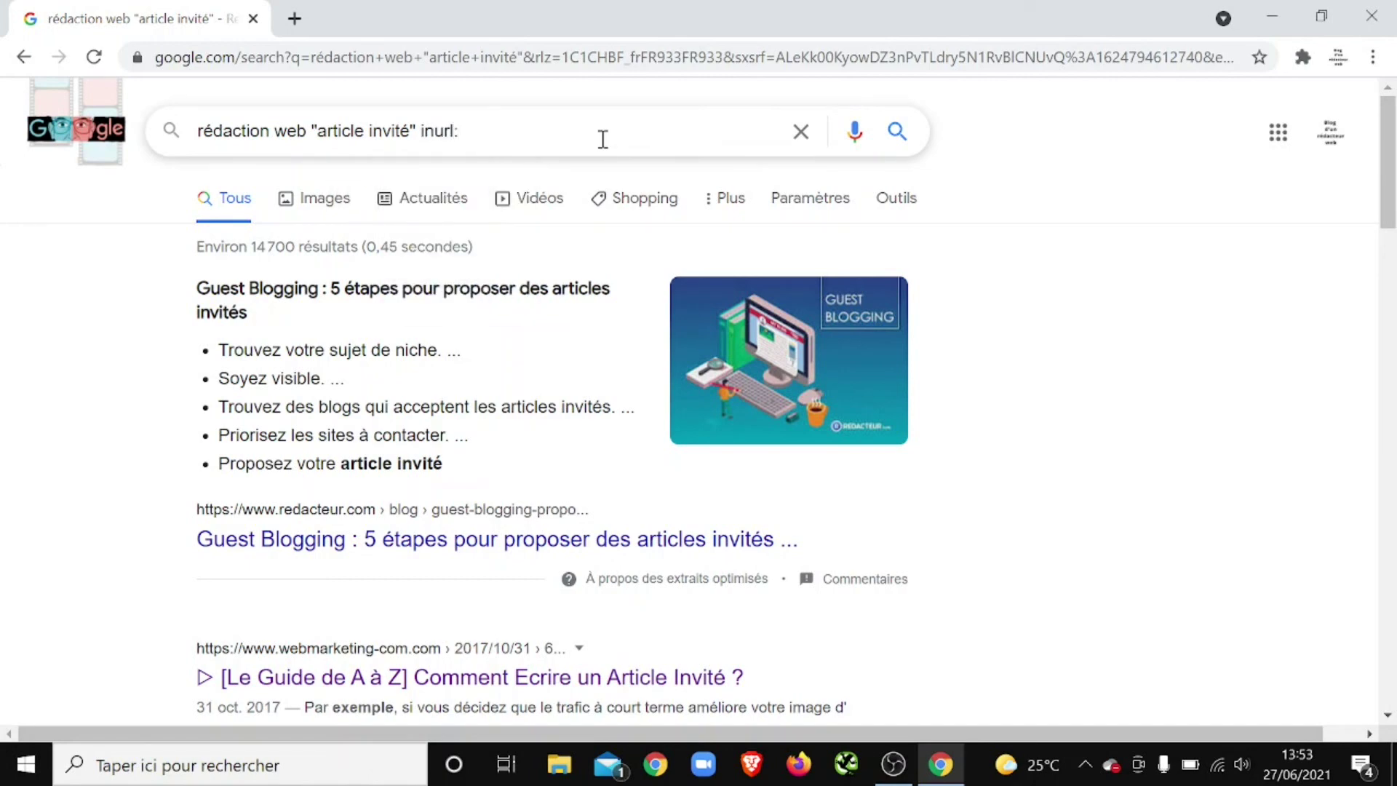
{"action": "type", "text": "article-invite"}
{"action": "key", "text": "Return"}
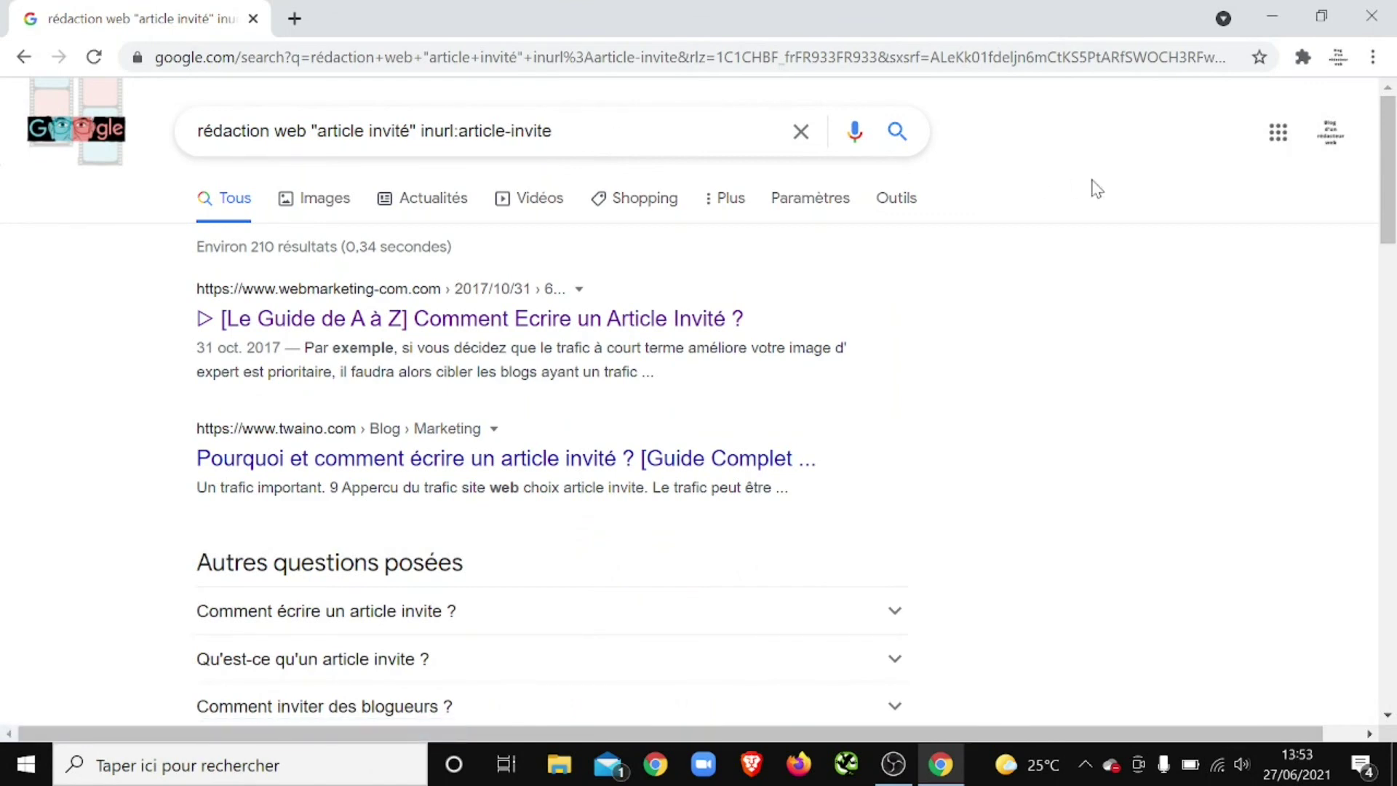
Step: Open "Comment proposer un article invité sur audreytips [consignes]" from the results, decline notifications and skim its guidelines down to the contact instructions
{"action": "left_click_drag", "start_coordinate": [1387, 174], "coordinate": [1375, 351]}
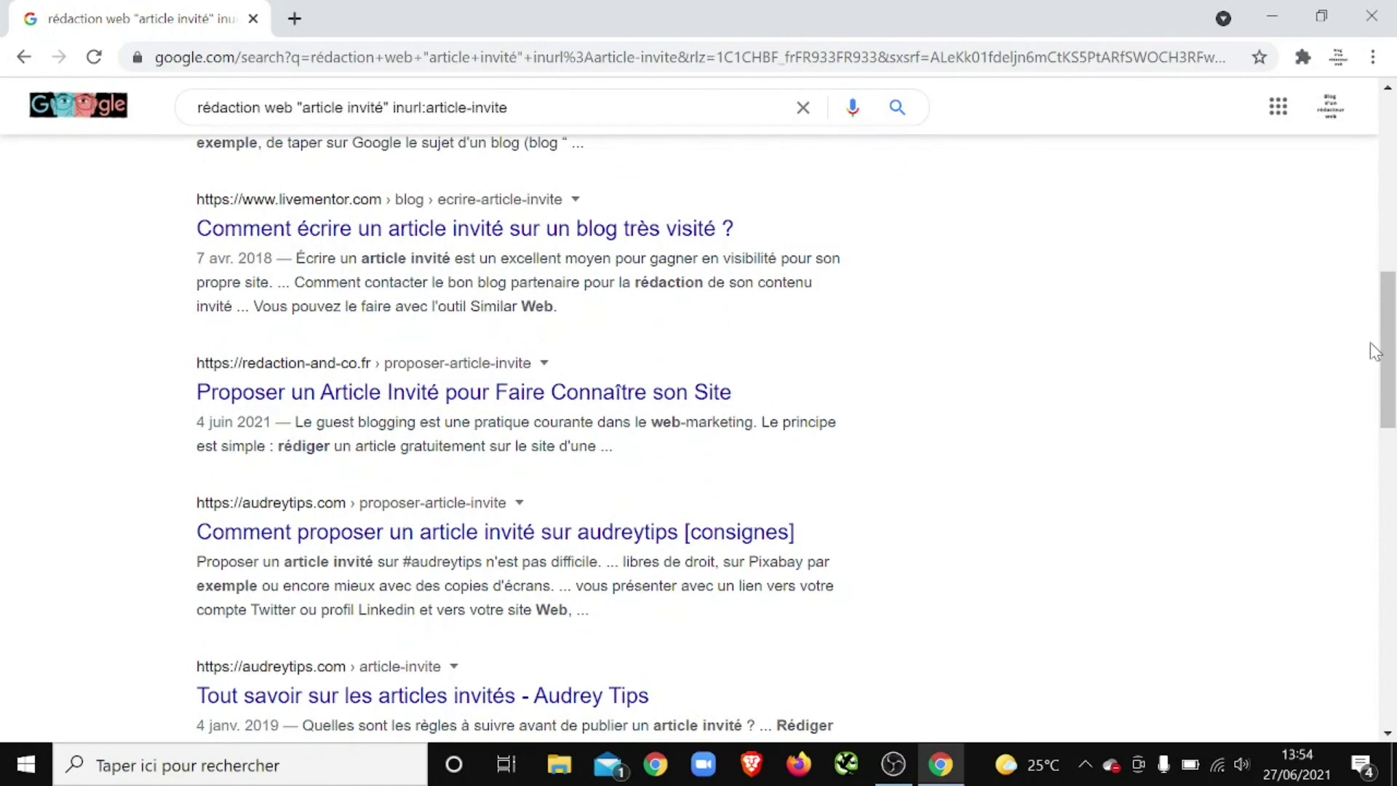
{"action": "left_click", "coordinate": [657, 538]}
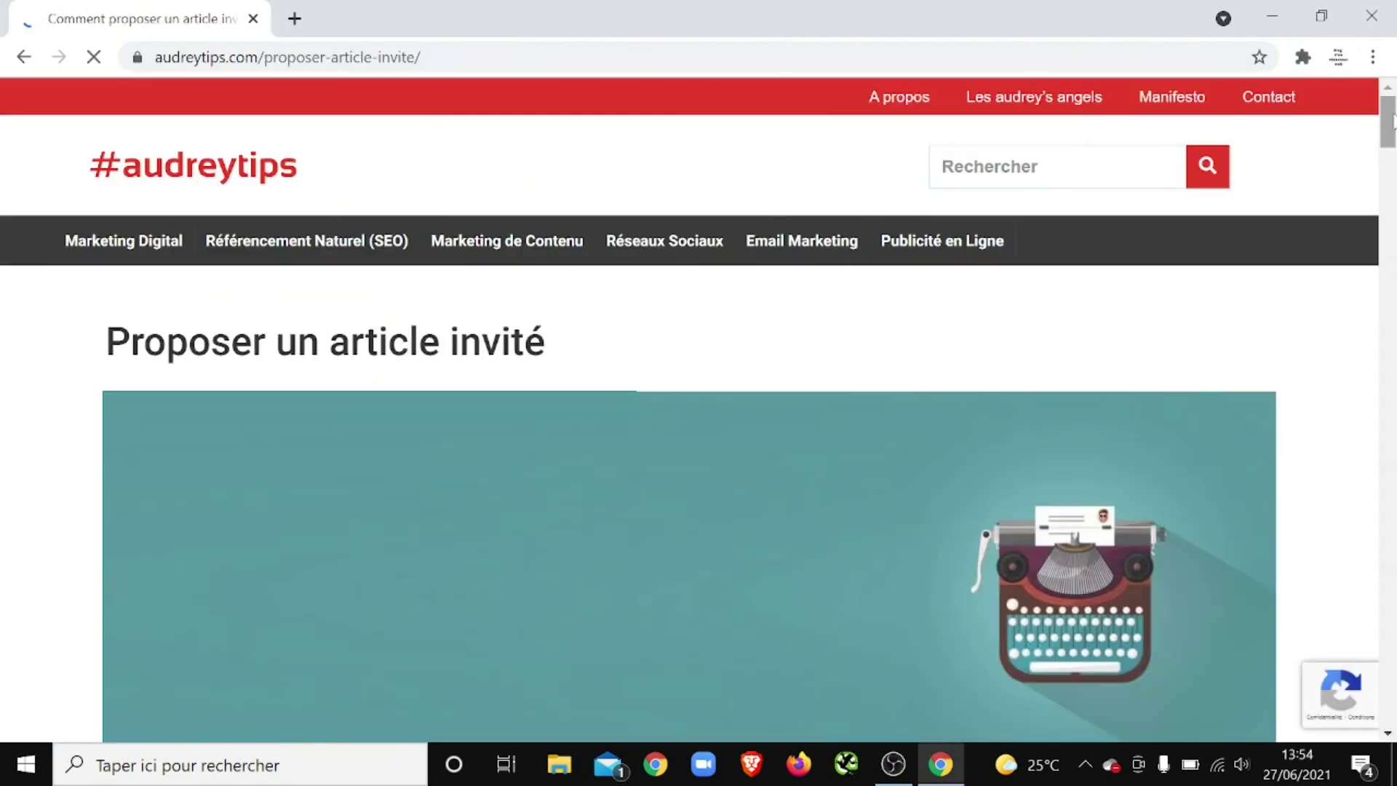
{"action": "left_click_drag", "start_coordinate": [1389, 124], "coordinate": [1390, 160]}
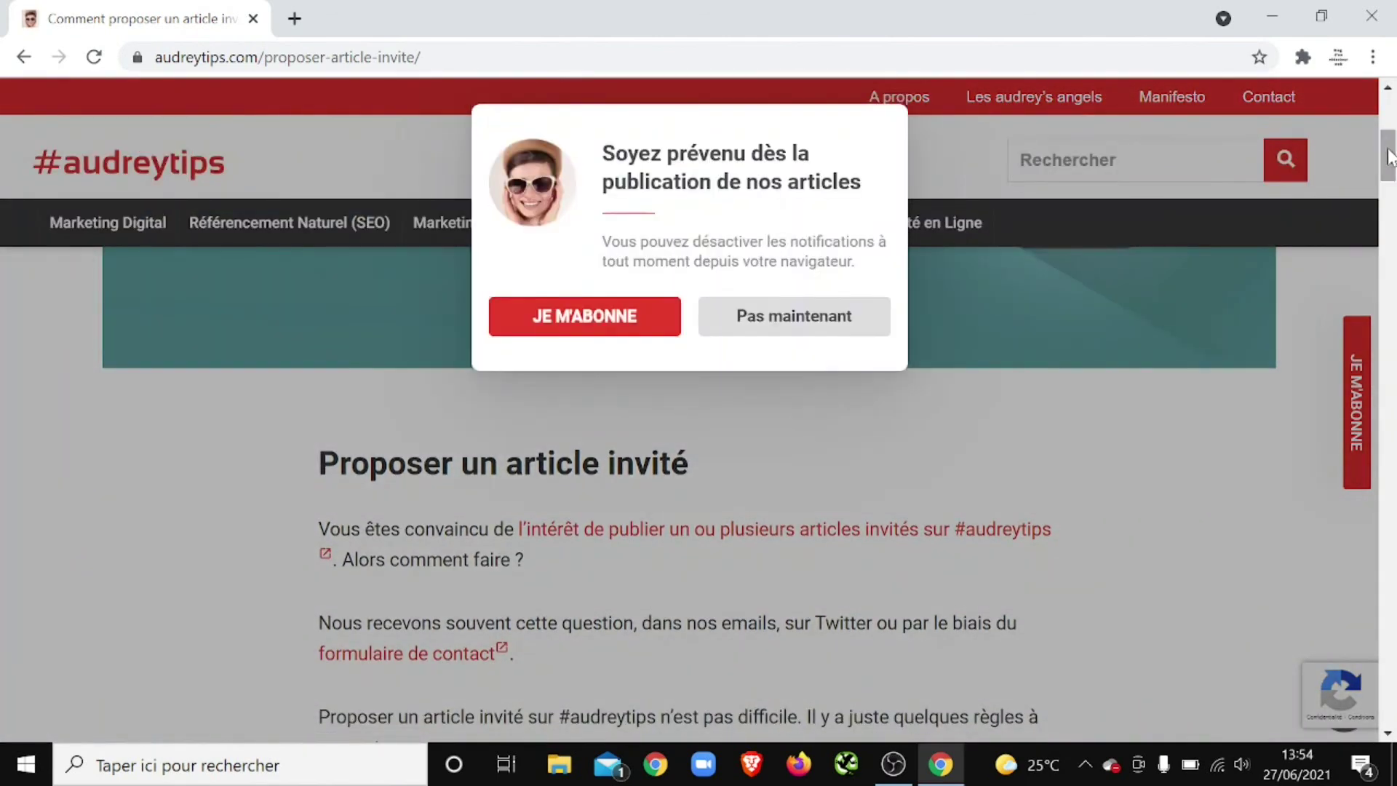
{"action": "left_click", "coordinate": [724, 315]}
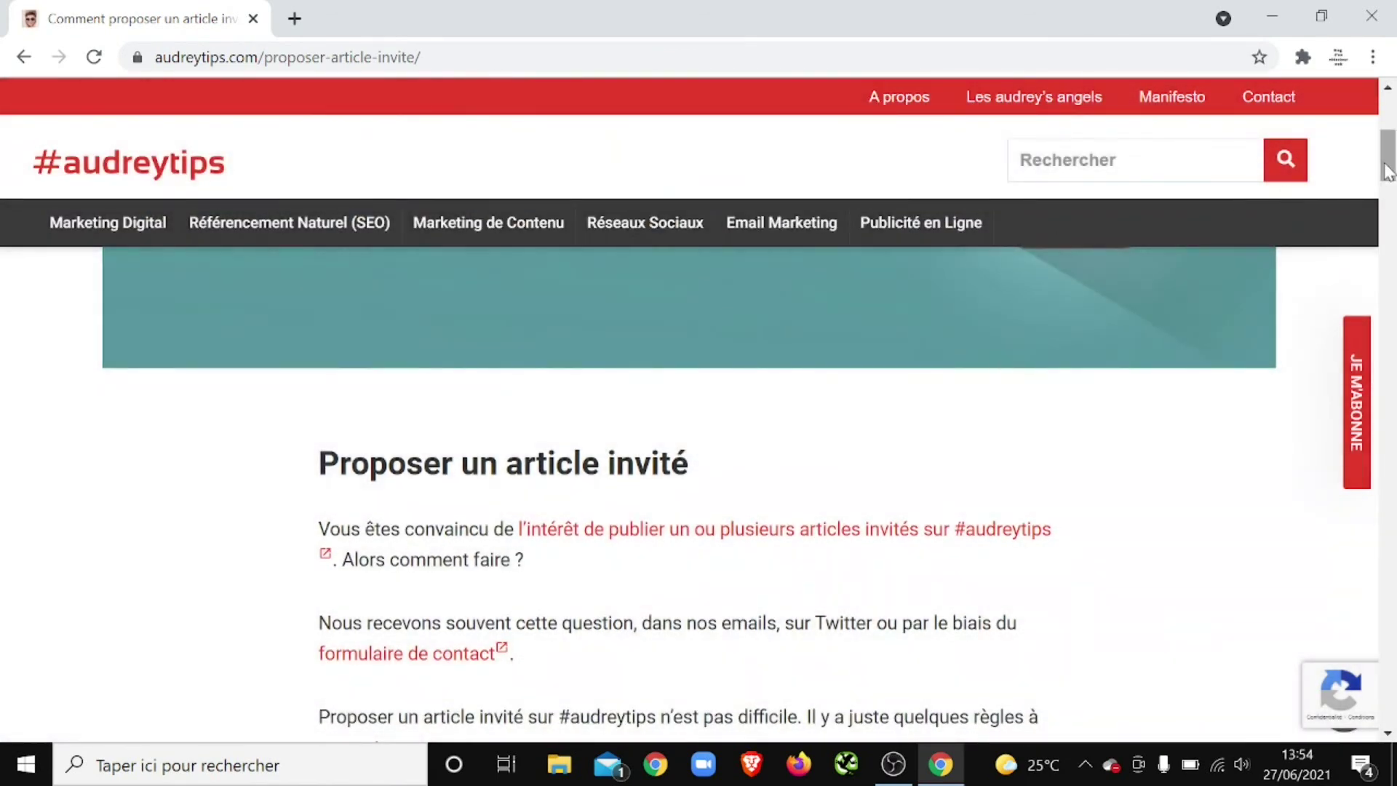
{"action": "left_click_drag", "start_coordinate": [1386, 170], "coordinate": [1388, 182]}
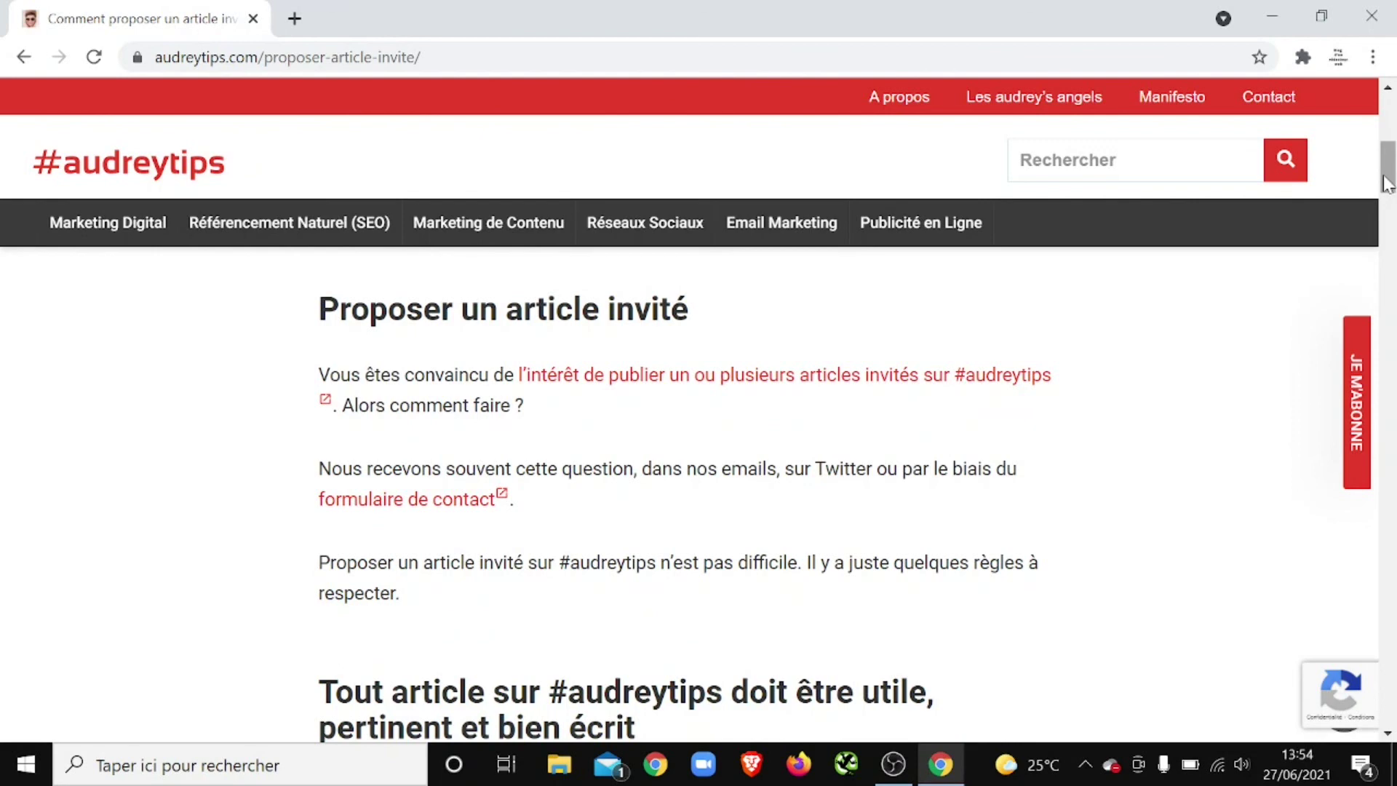
{"action": "left_click_drag", "start_coordinate": [1388, 182], "coordinate": [1366, 640]}
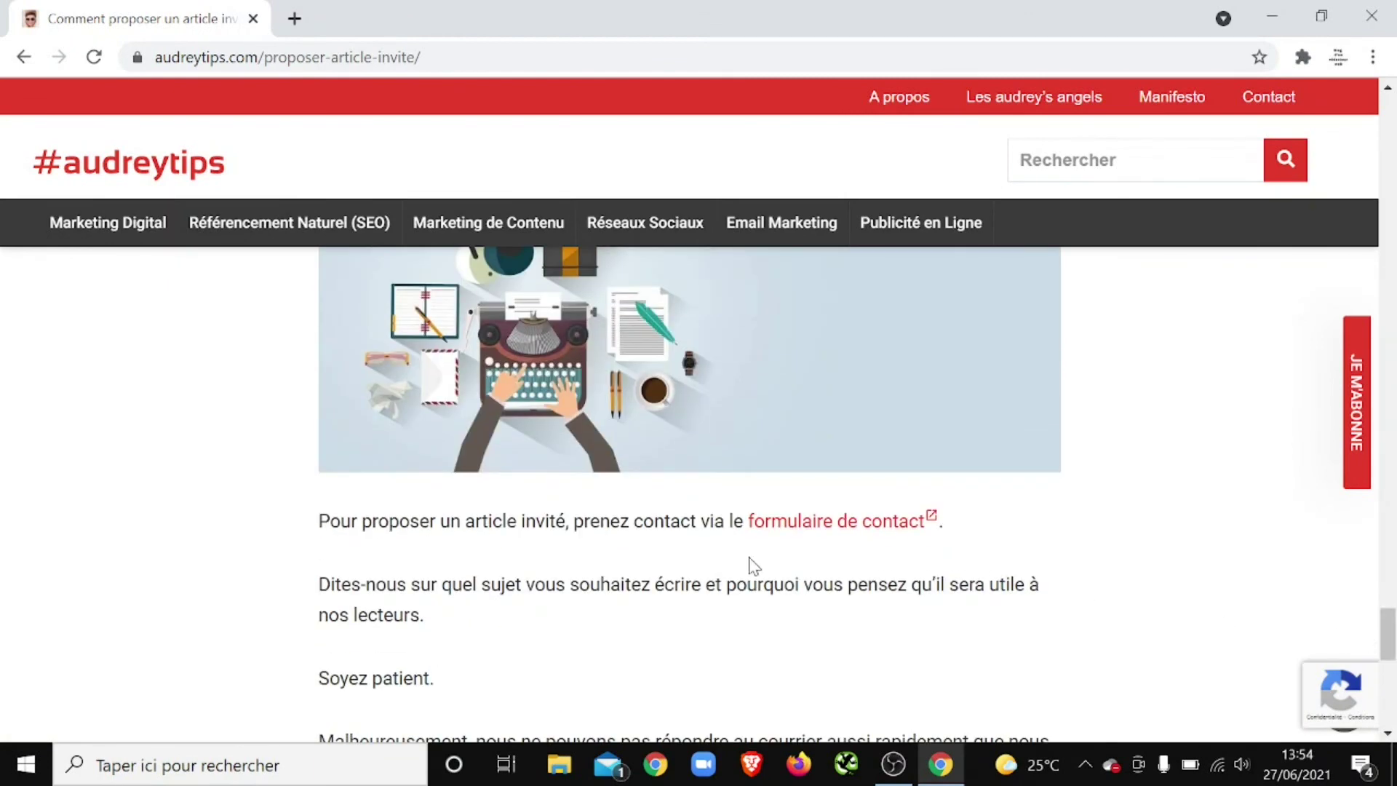
Step: Open the linked contact form page, refuse the cookies and view the form's fields
{"action": "left_click", "coordinate": [809, 523]}
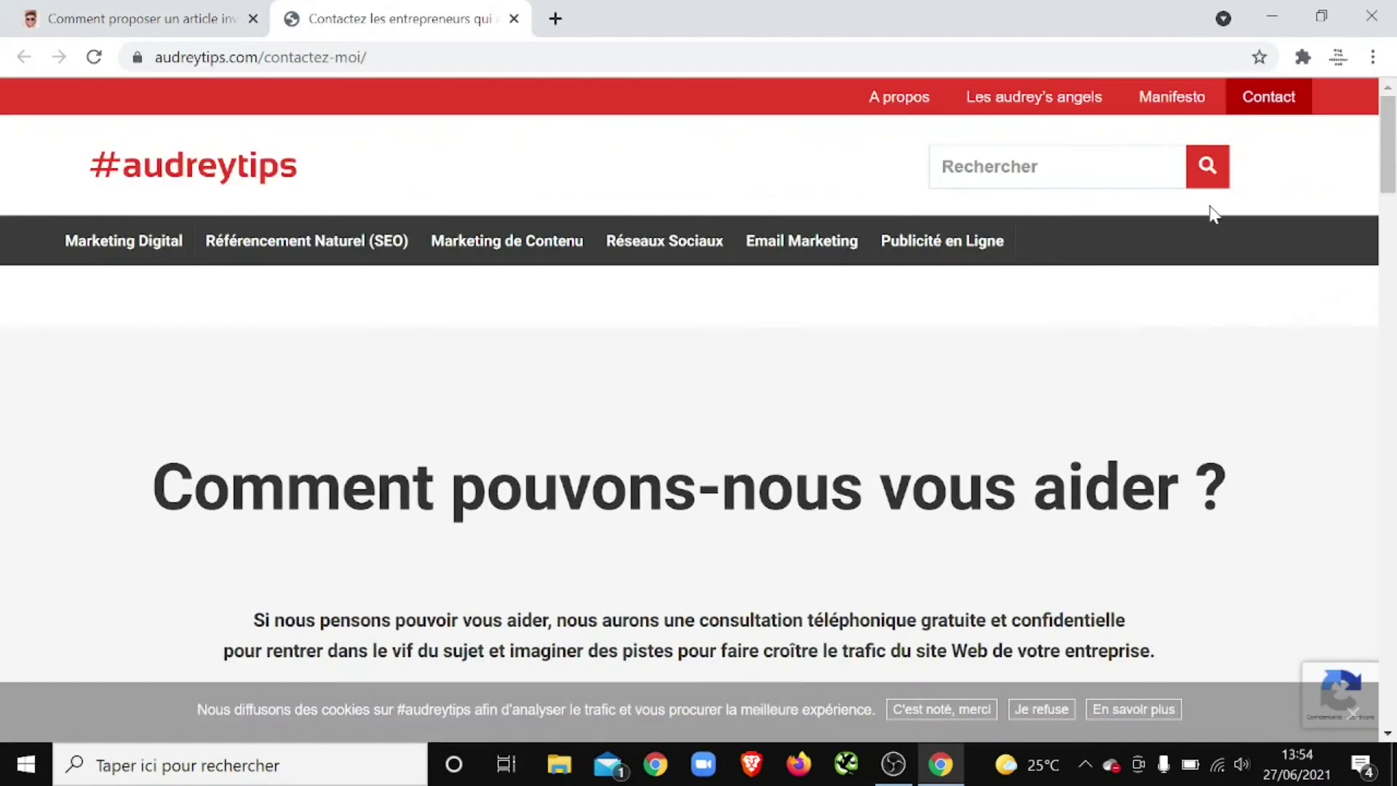
{"action": "left_click_drag", "start_coordinate": [1389, 128], "coordinate": [1390, 157]}
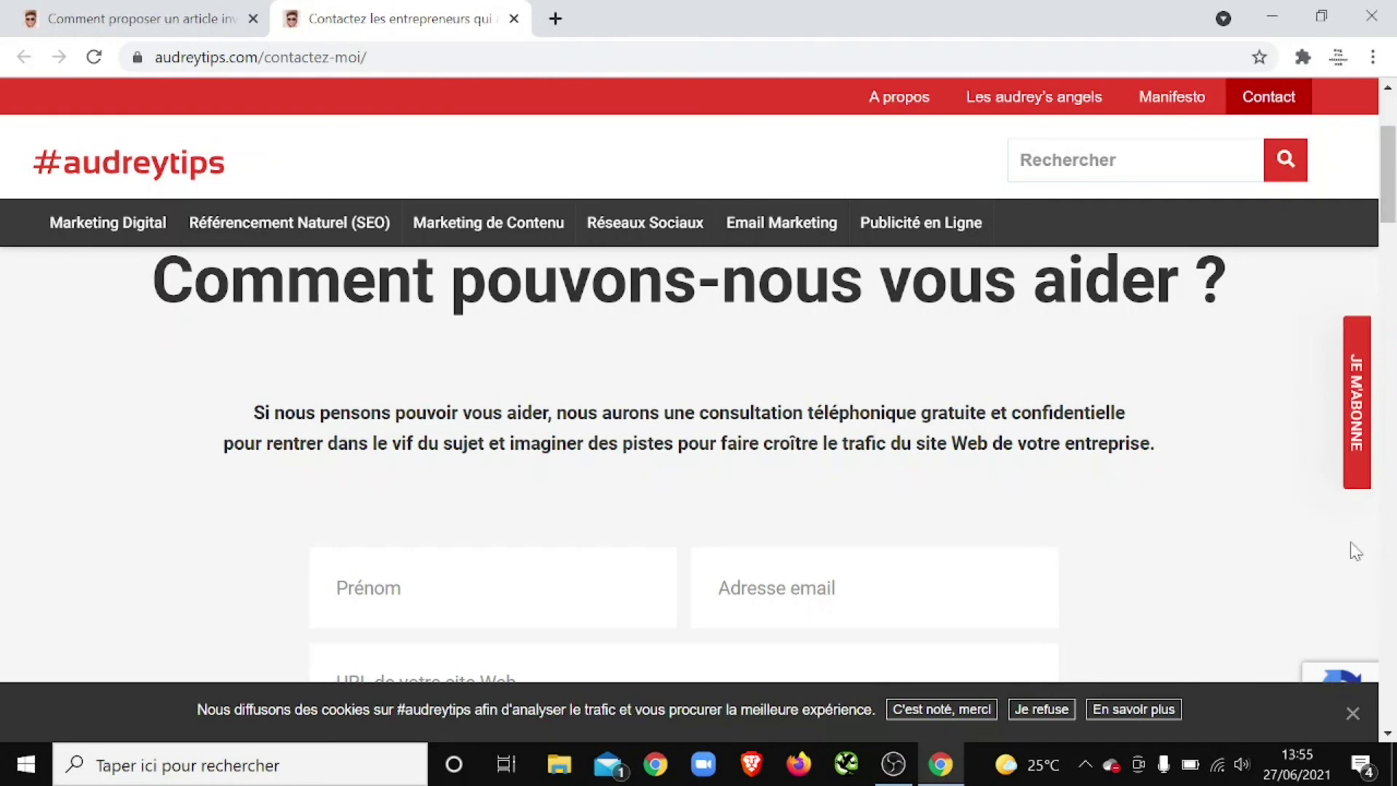
{"action": "left_click", "coordinate": [1042, 710]}
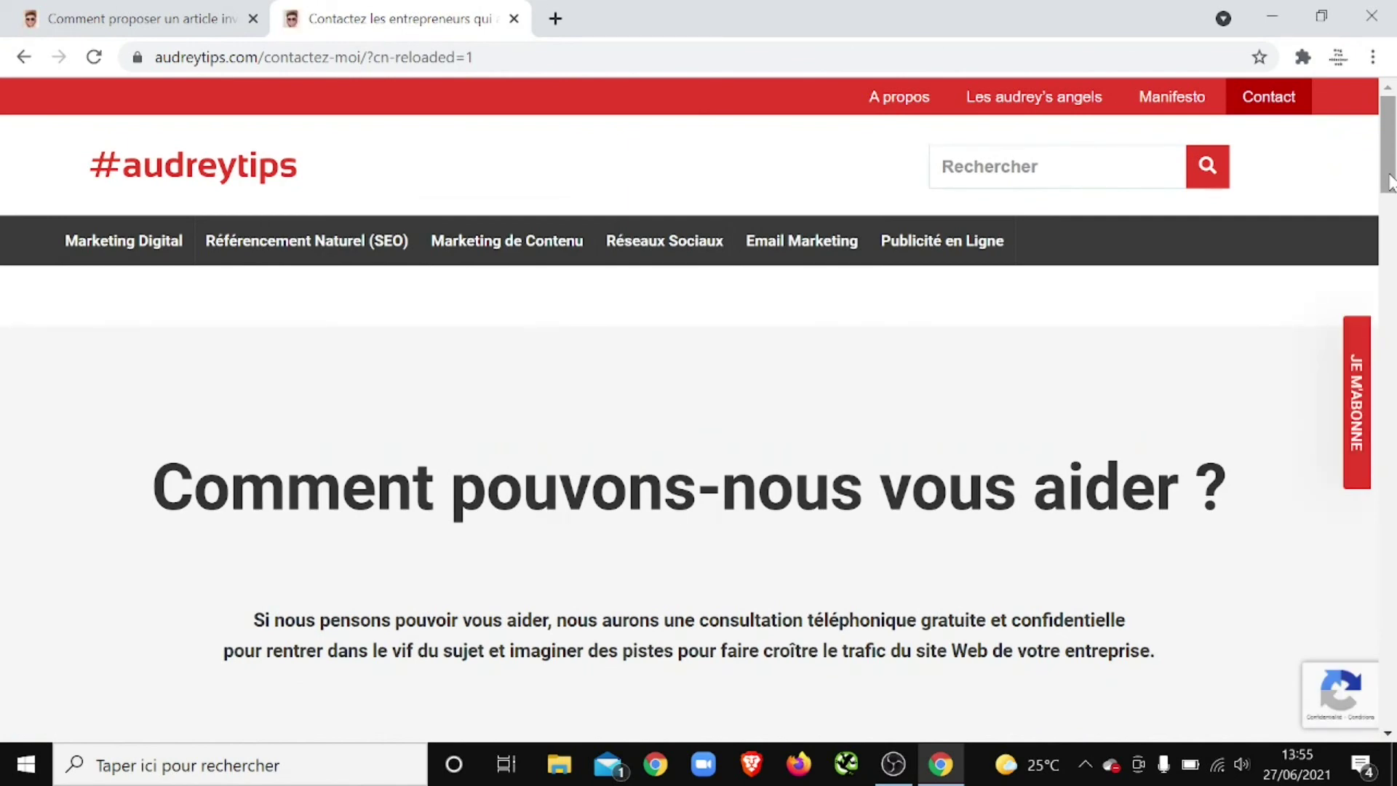
{"action": "scroll", "coordinate": [1390, 180], "scroll_direction": "down", "scroll_amount": 3}
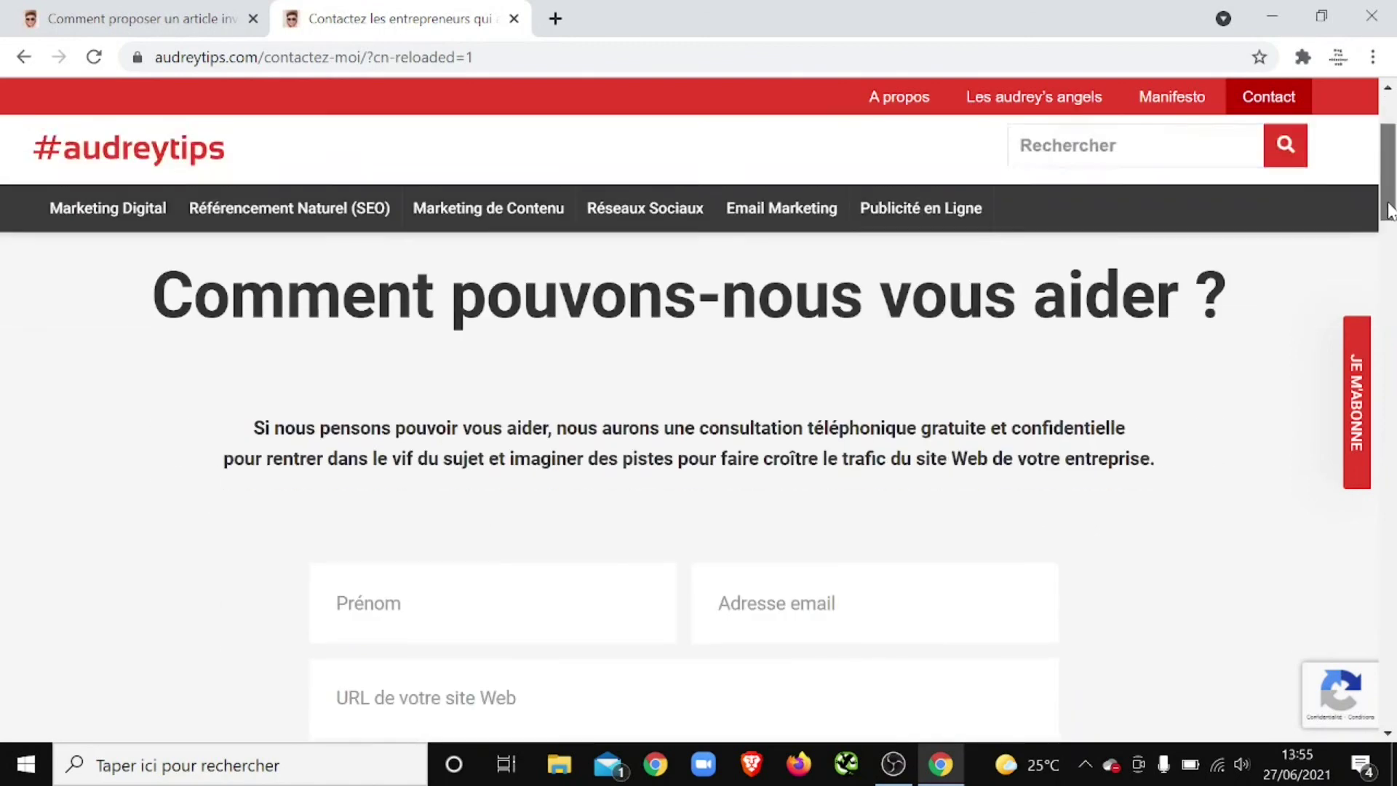
Step: Open a new browser tab and search Google for "semrush"
{"action": "left_click", "coordinate": [555, 18]}
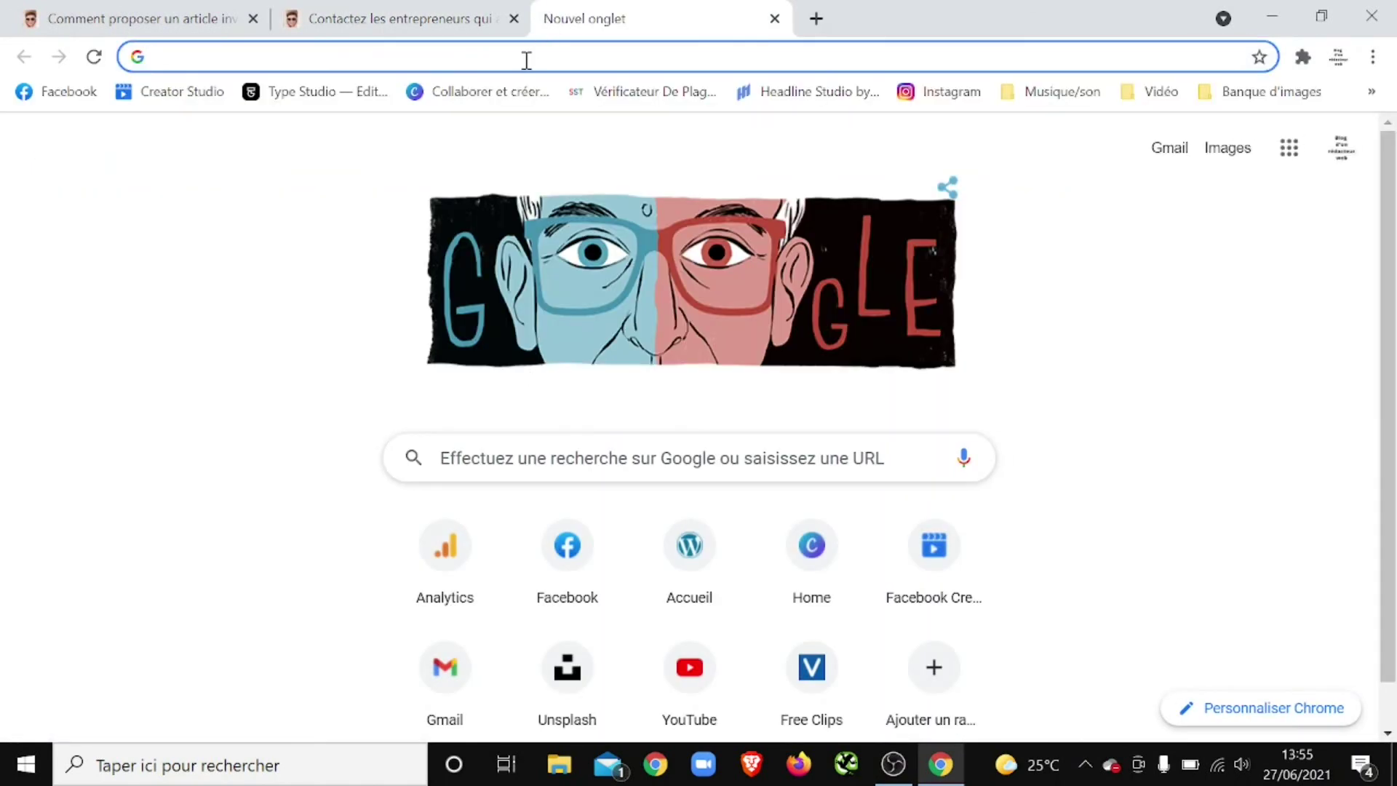
{"action": "left_click", "coordinate": [525, 59]}
{"action": "type", "text": "semrush"}
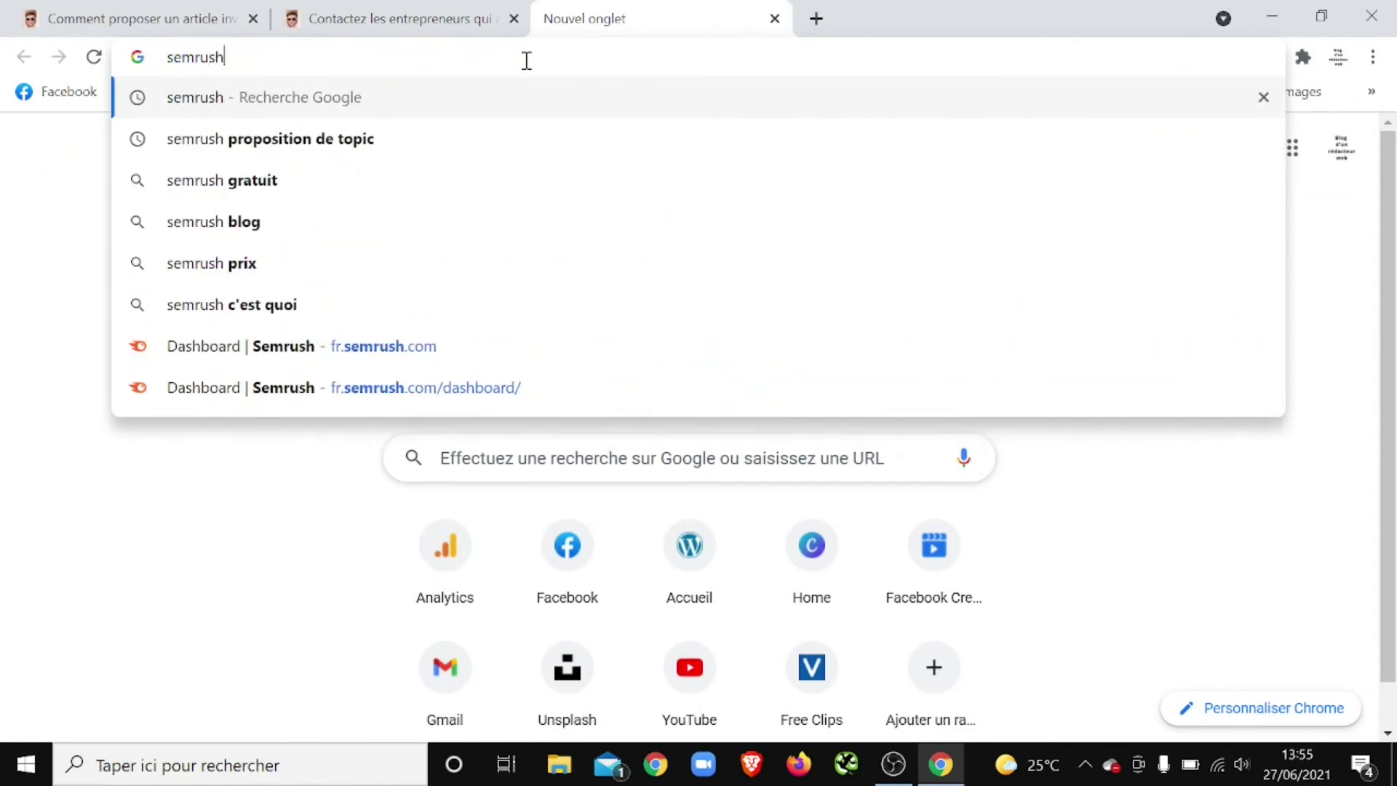
{"action": "key", "text": "Return"}
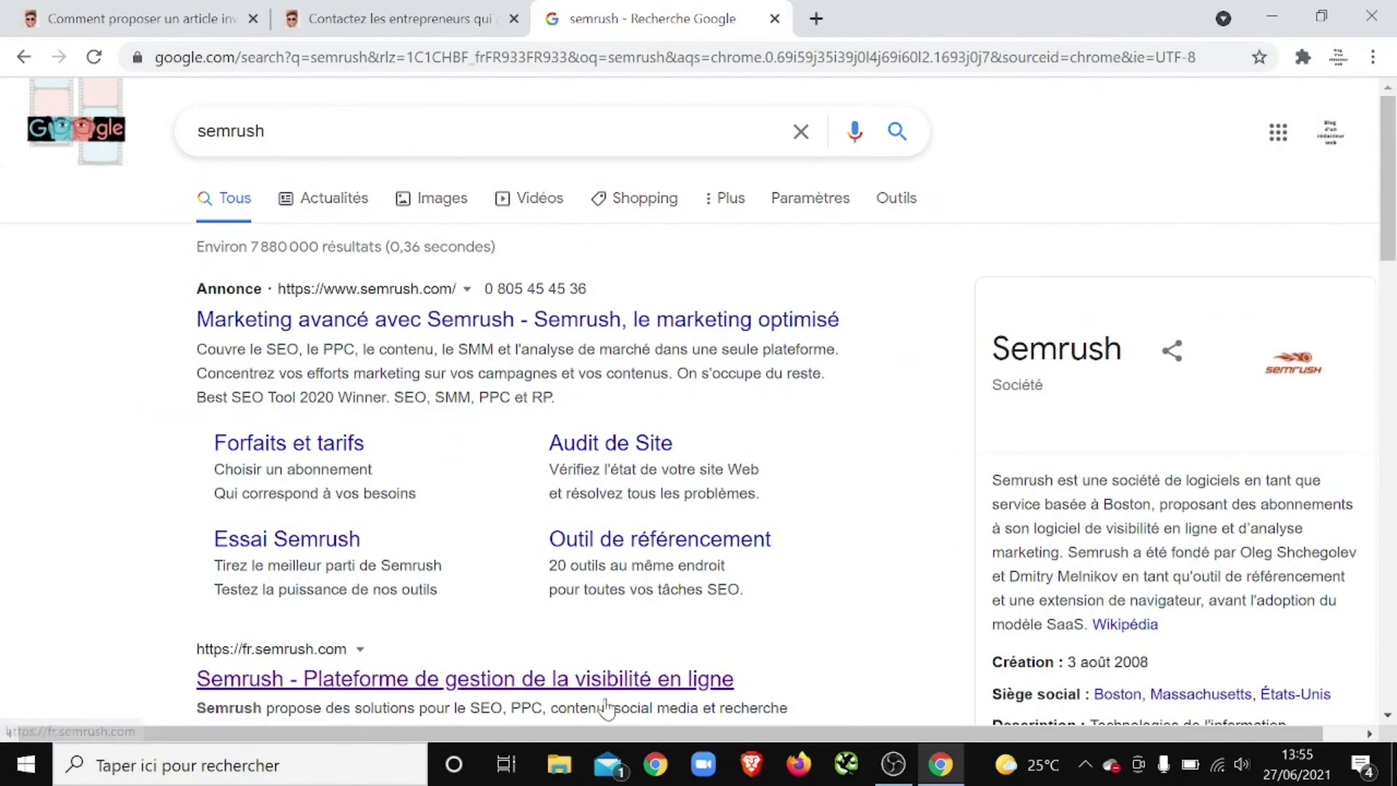
Step: Open the French Semrush site from the search results and run a domain overview for audreytips.com
{"action": "left_click", "coordinate": [581, 684]}
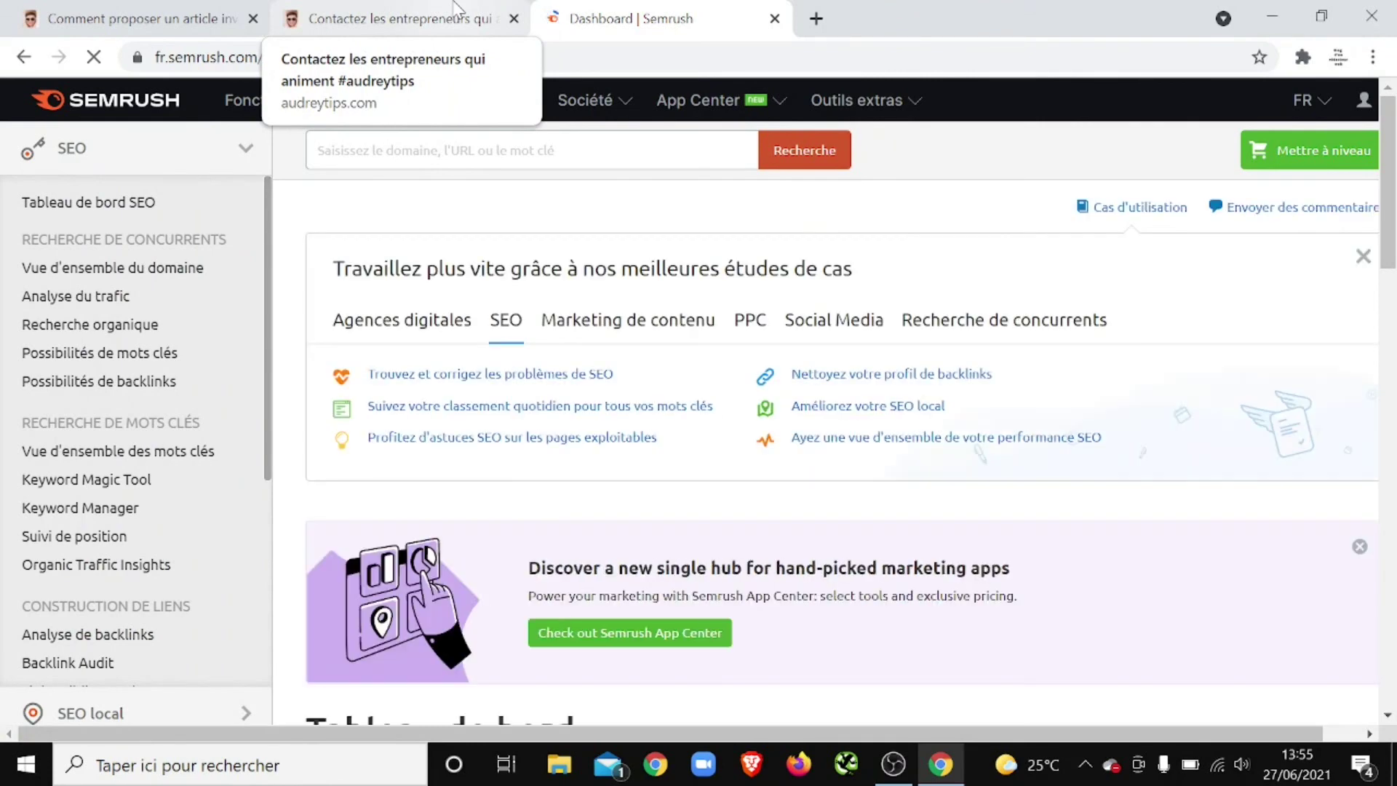
{"action": "left_click", "coordinate": [449, 161]}
{"action": "type", "text": "audrey"}
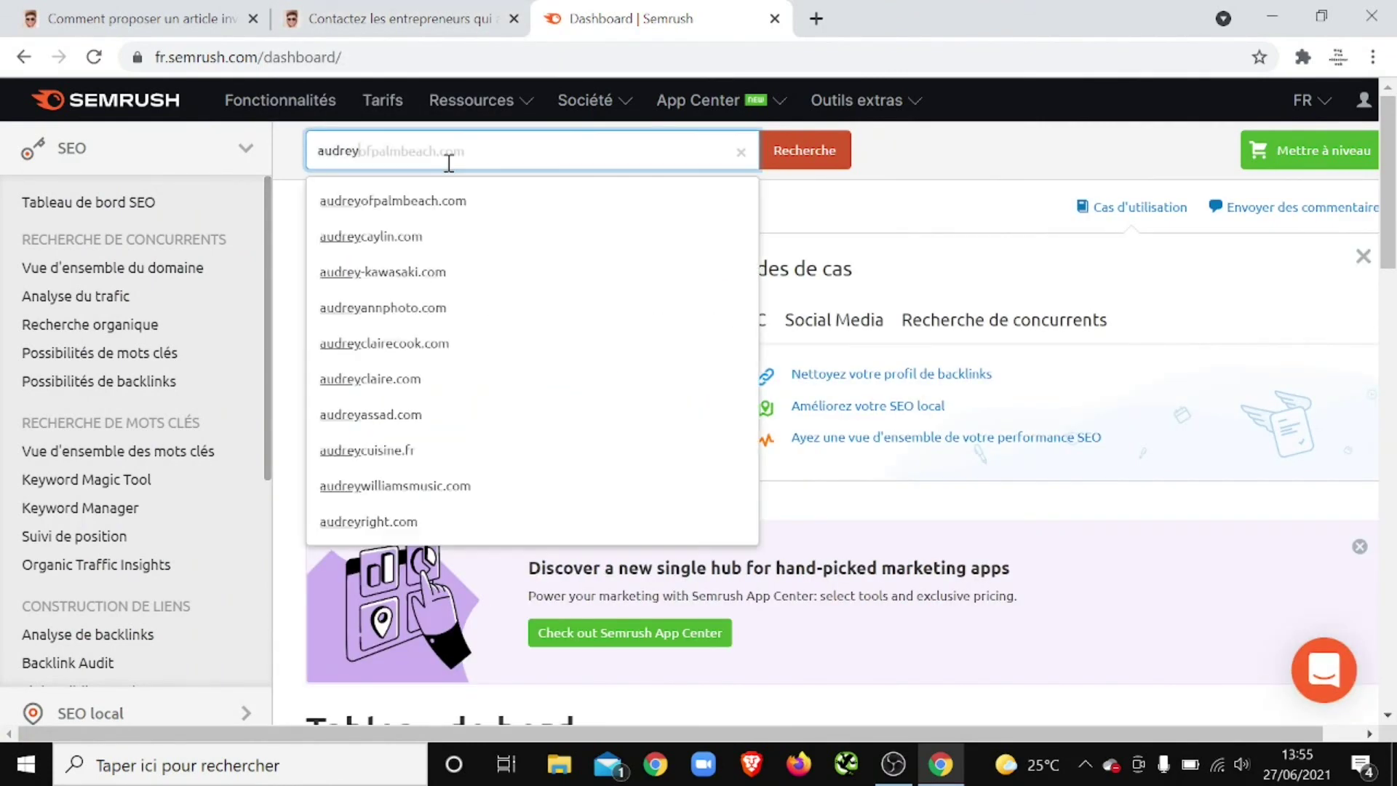
{"action": "type", "text": "tips"}
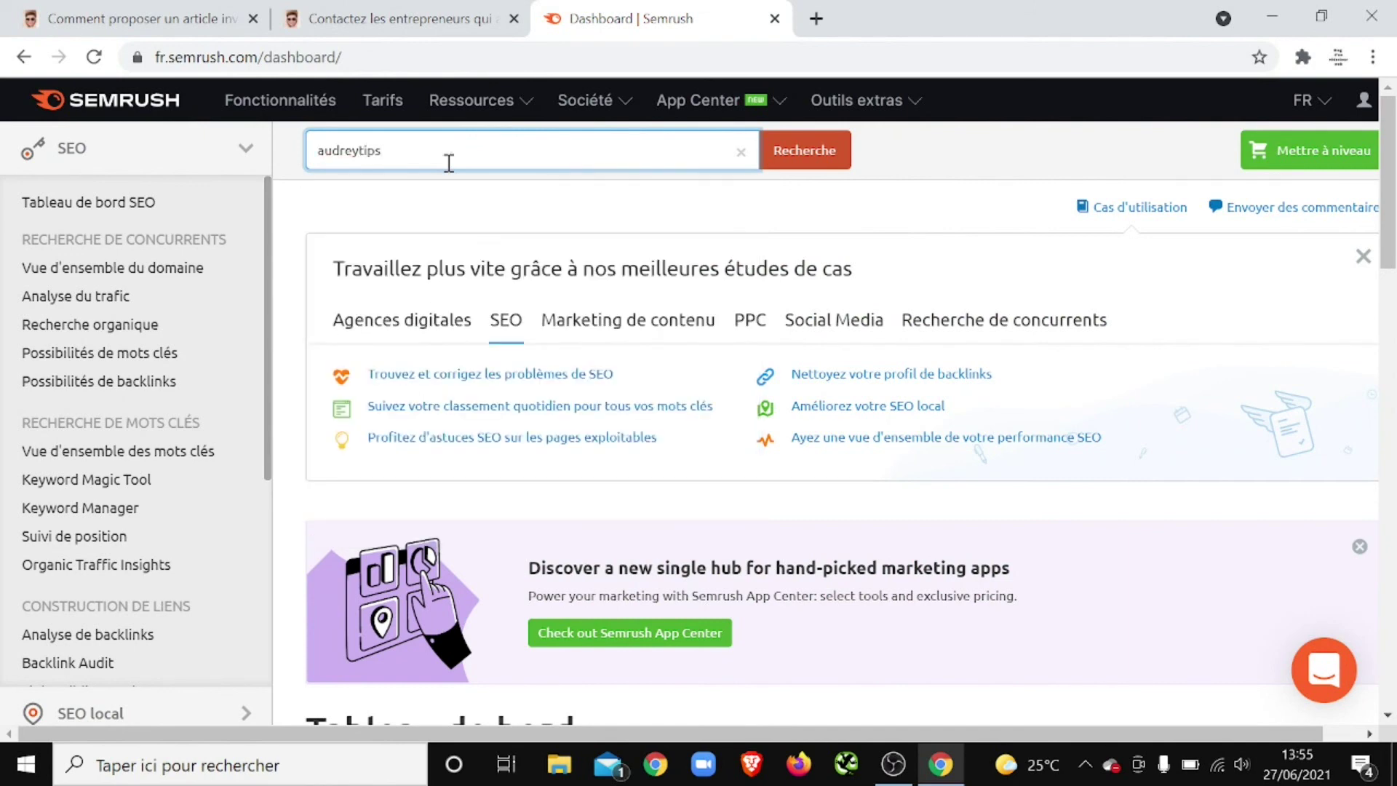
{"action": "type", "text": ".com"}
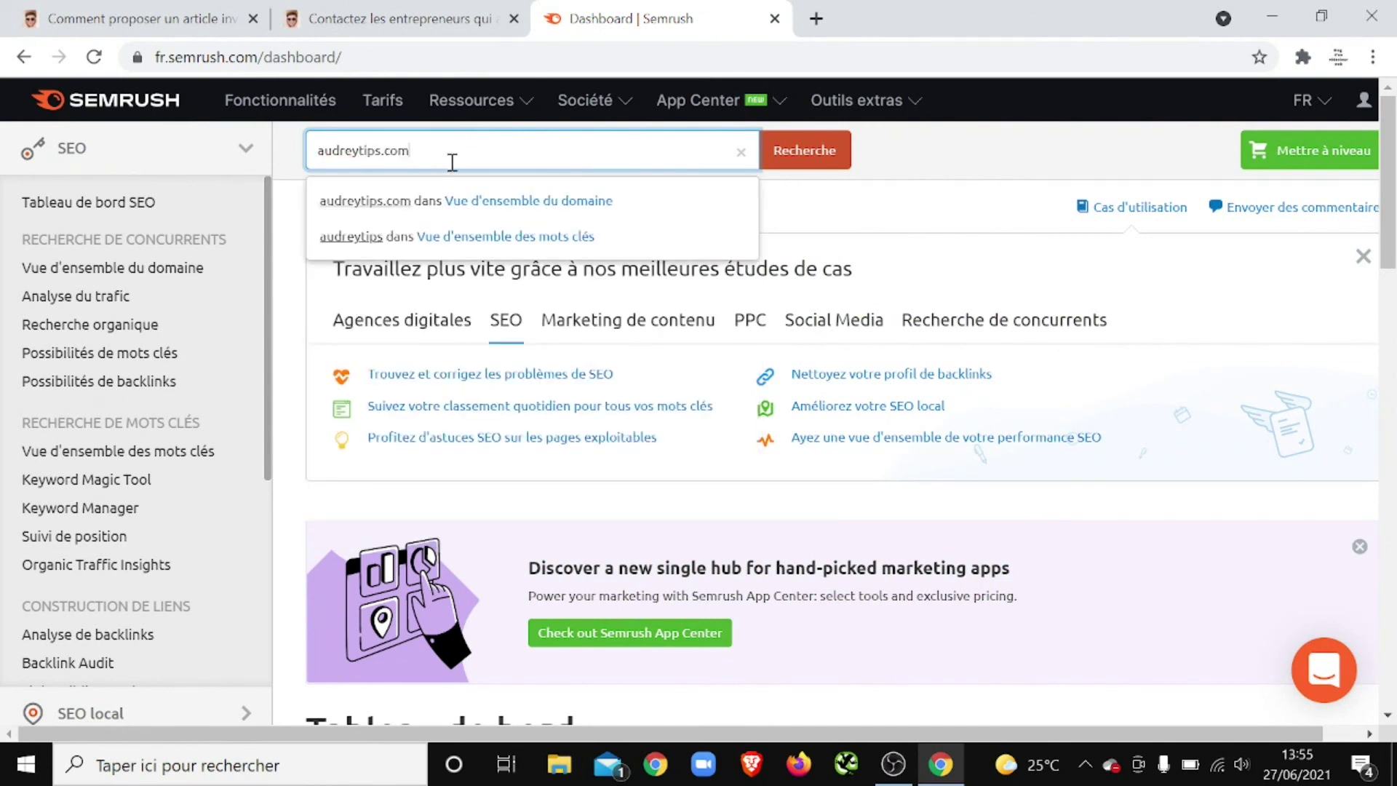
{"action": "left_click", "coordinate": [828, 157]}
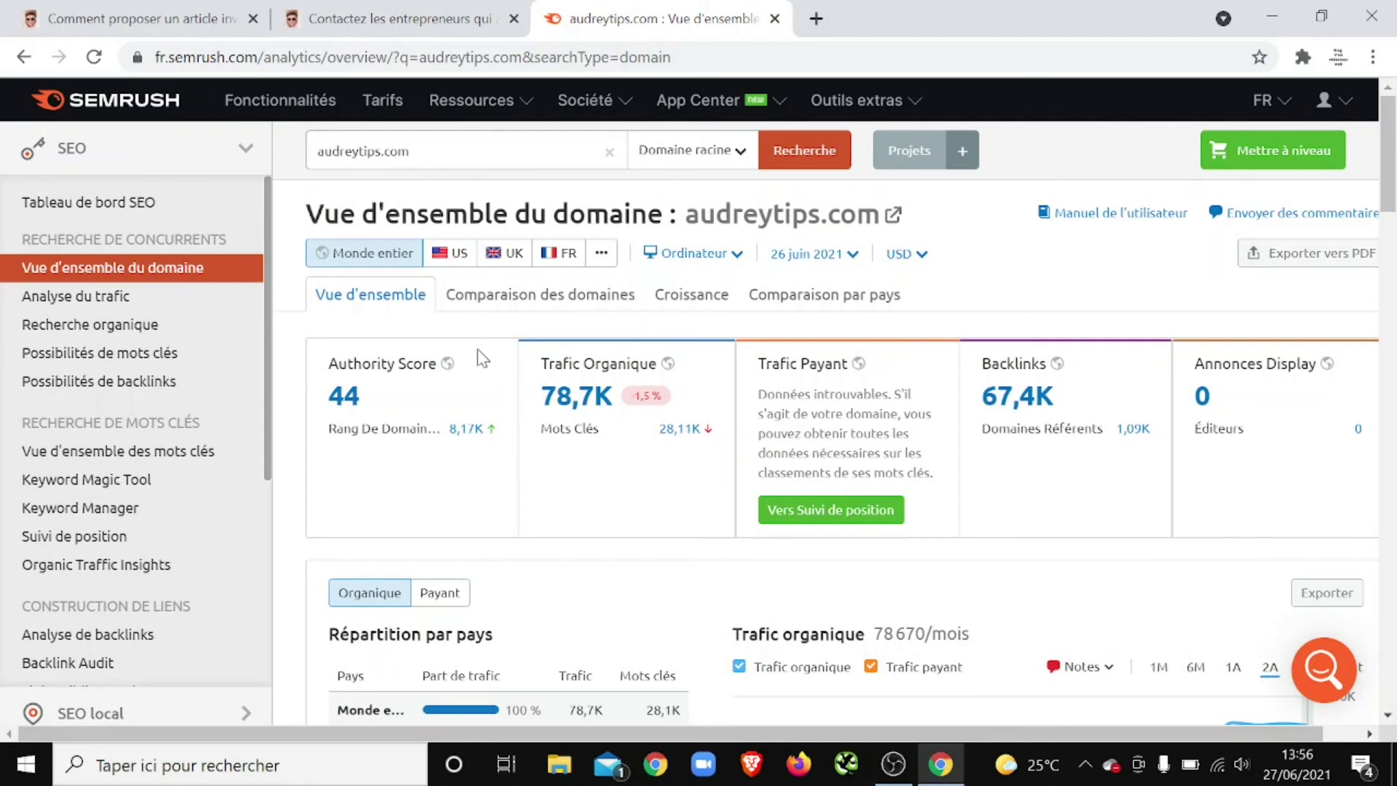
Step: Return to the inurl:article-invite results in the first browser tab and replace the quoted phrase in the query with "proposer un article"
{"action": "left_click", "coordinate": [13, 13]}
{"action": "left_click", "coordinate": [23, 58]}
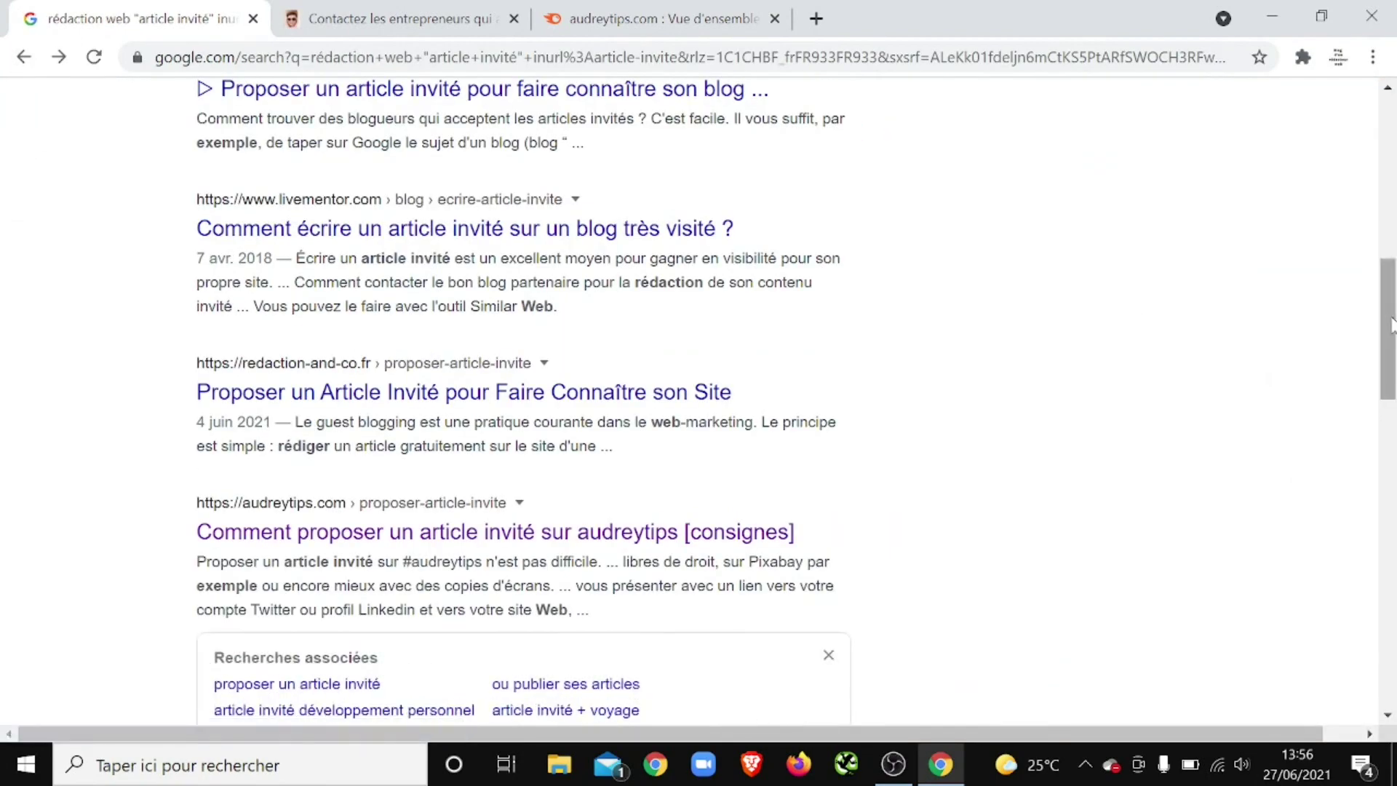
{"action": "left_click_drag", "start_coordinate": [1393, 326], "coordinate": [1392, 156]}
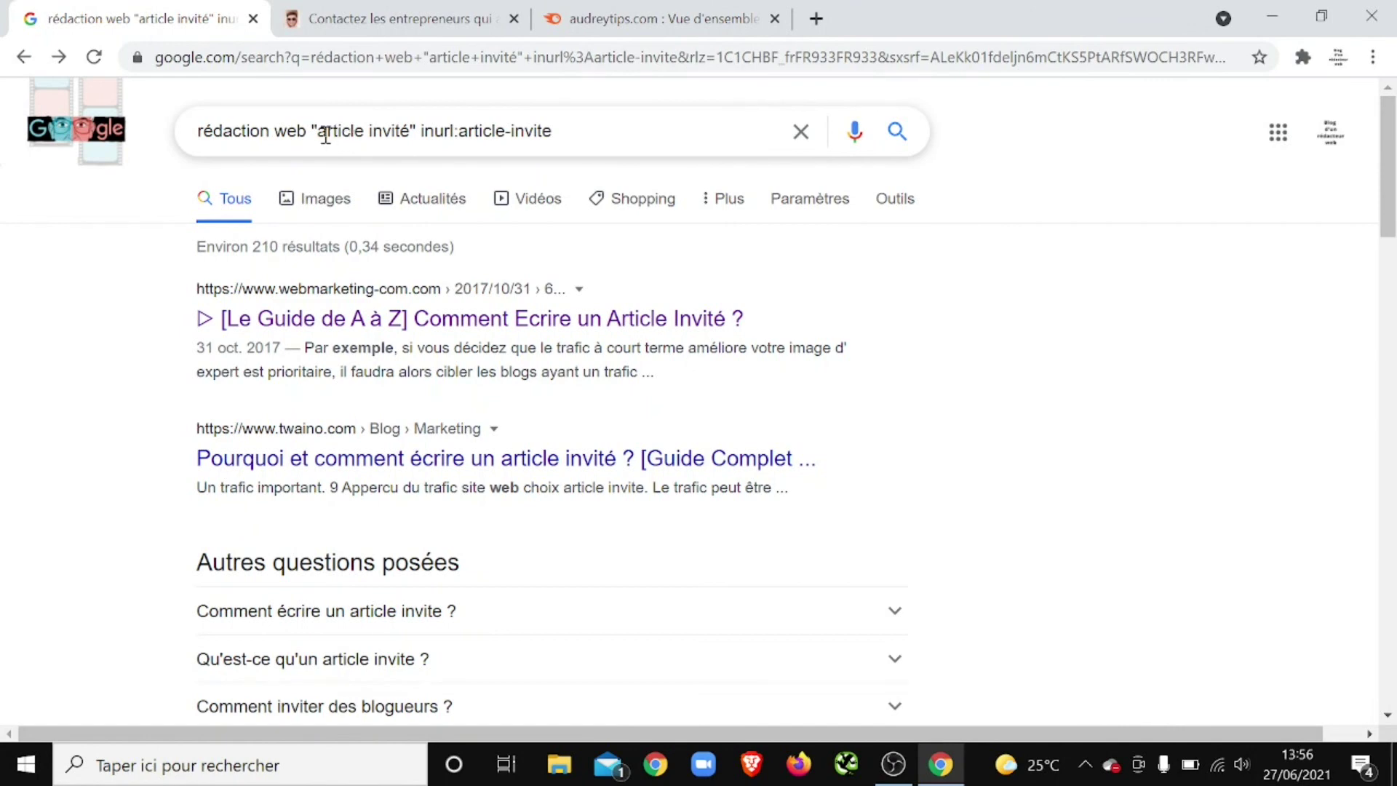
{"action": "left_click_drag", "start_coordinate": [325, 136], "coordinate": [408, 139]}
{"action": "key", "text": "BackSpace"}
{"action": "key", "text": "BackSpace"}
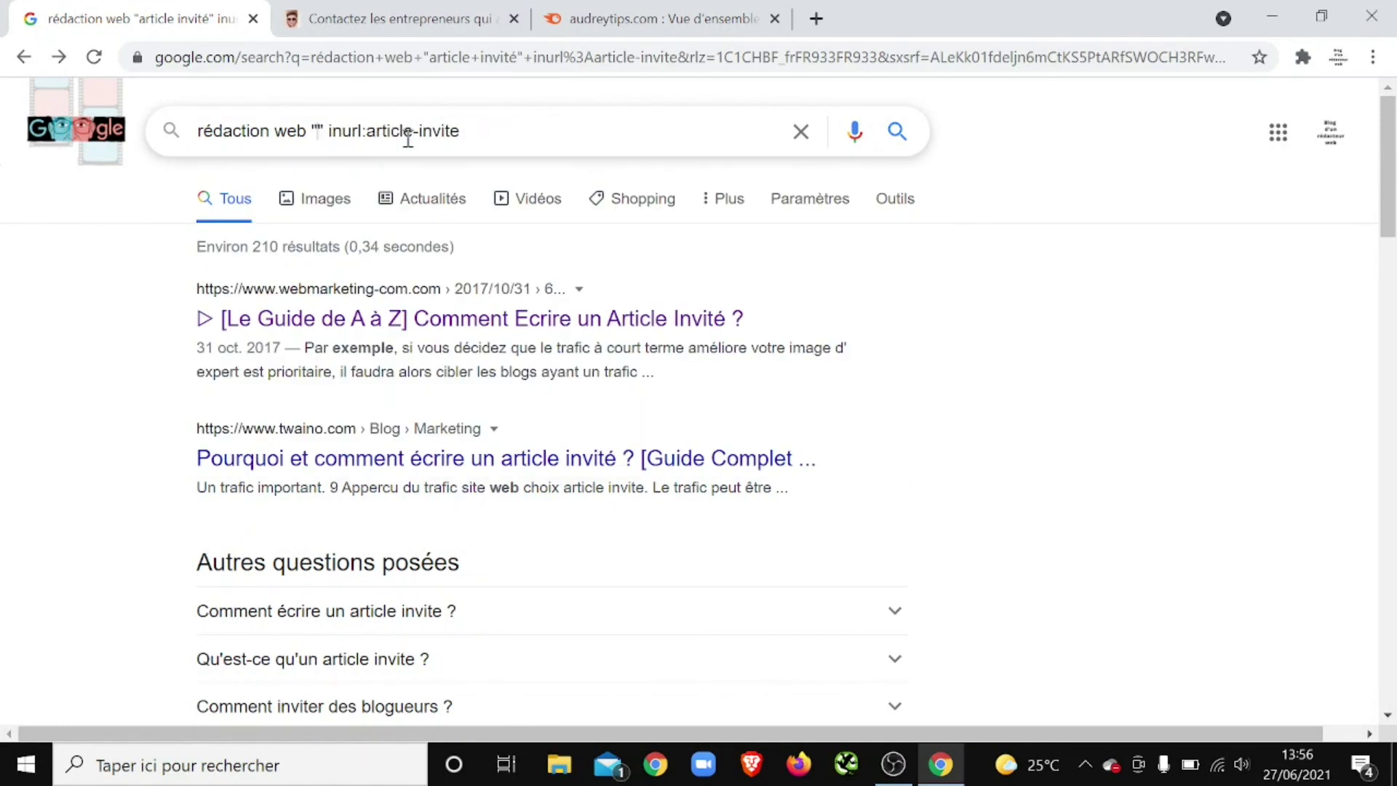
{"action": "type", "text": "proposer un"}
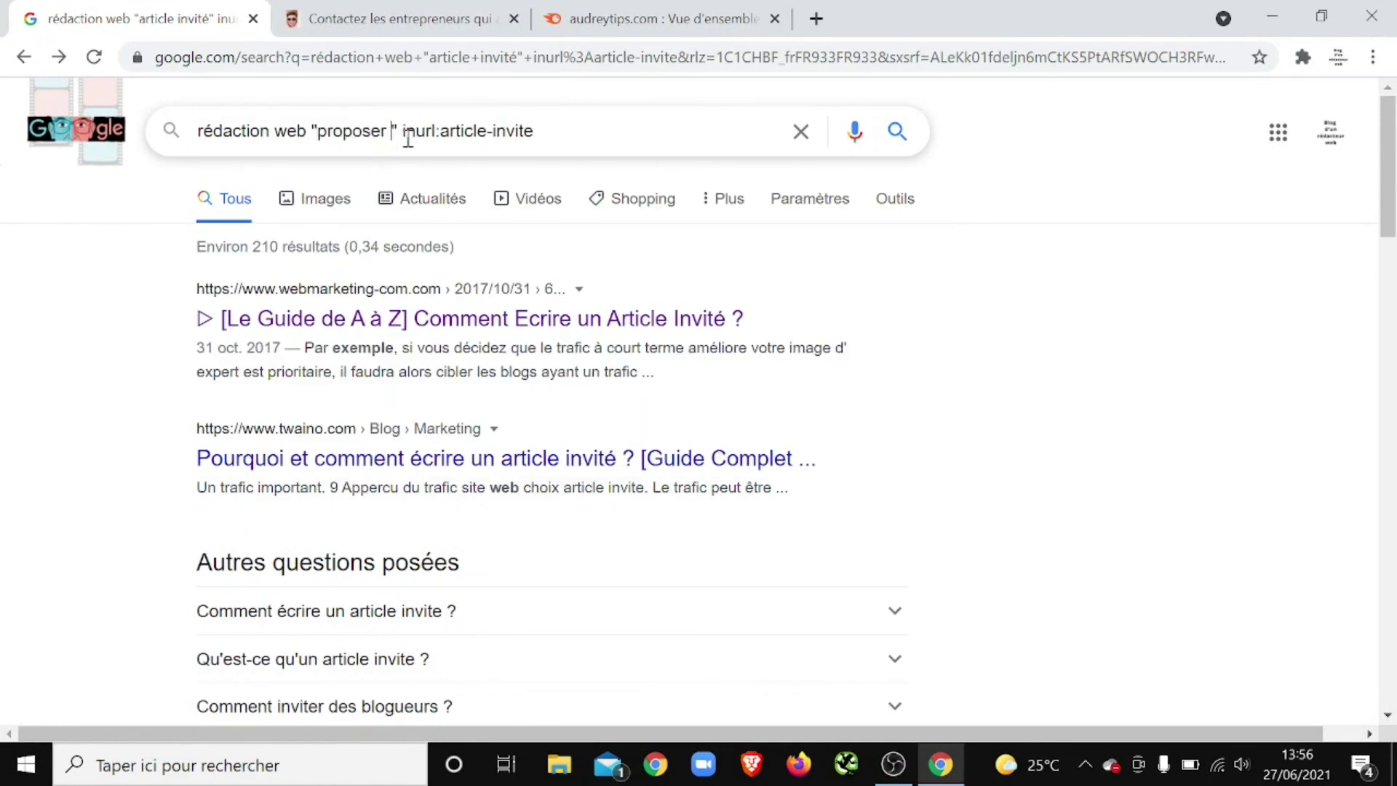
{"action": "type", "text": " article"}
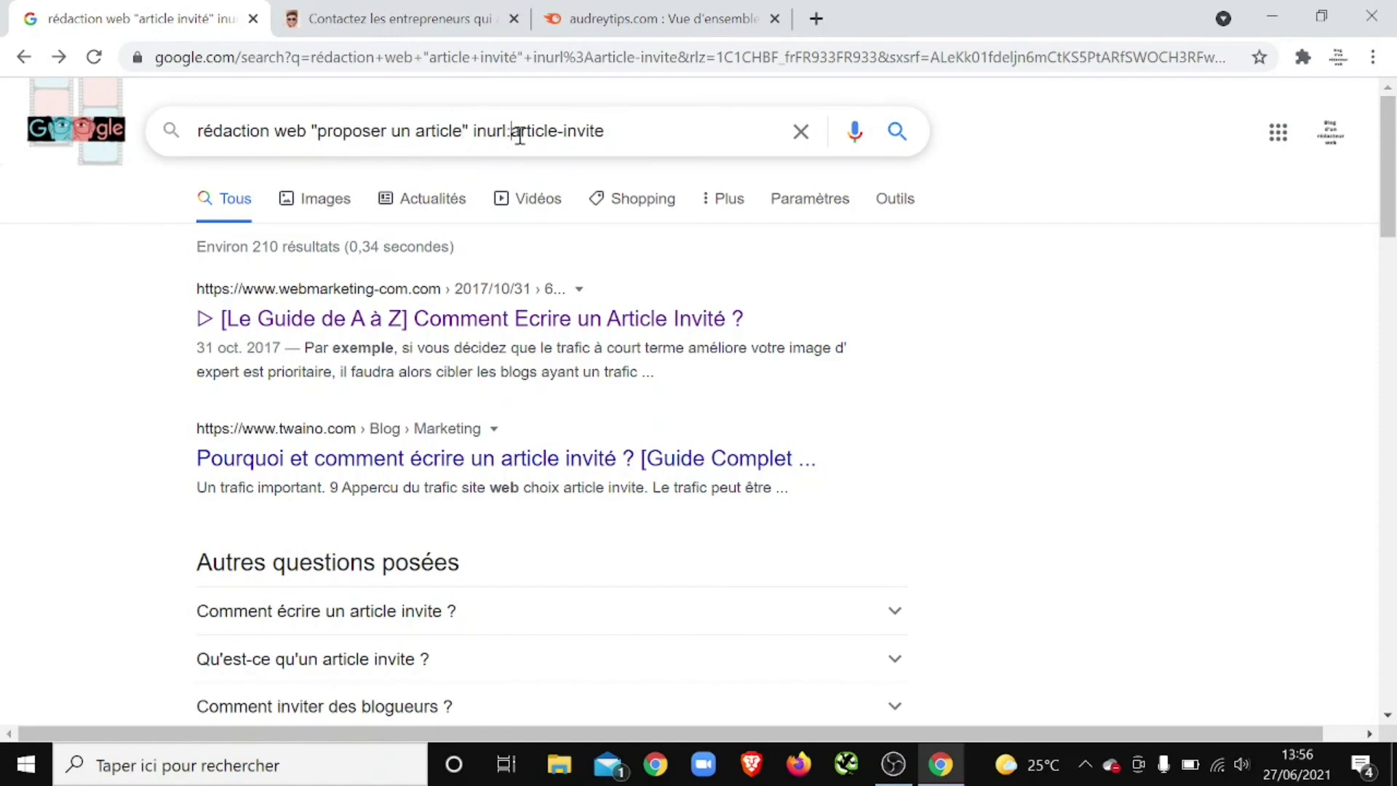
Step: Change the inurl value in the query to proposer-un-article and run the search
{"action": "left_click_drag", "start_coordinate": [512, 132], "coordinate": [704, 122]}
{"action": "type", "text": "proposer-un-article"}
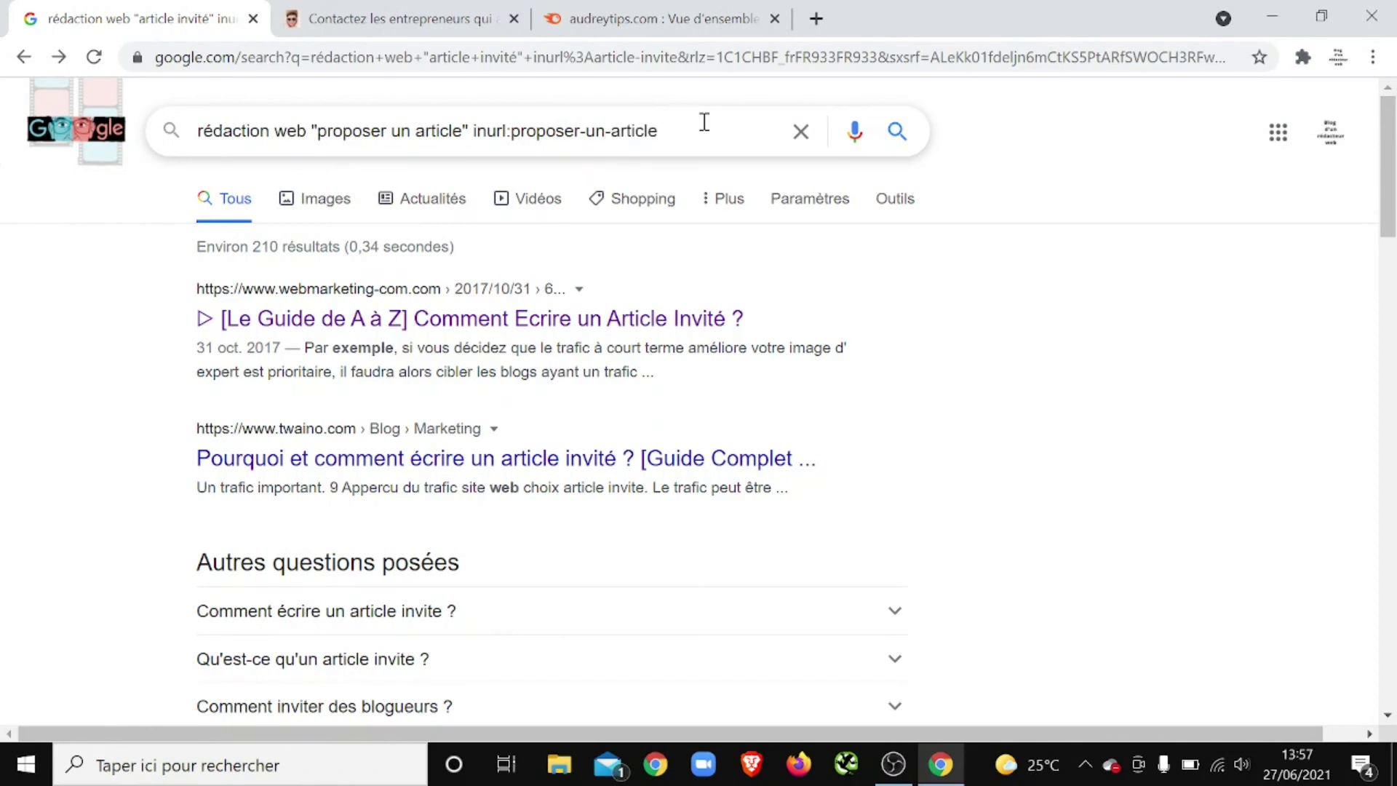
{"action": "key", "text": "Return"}
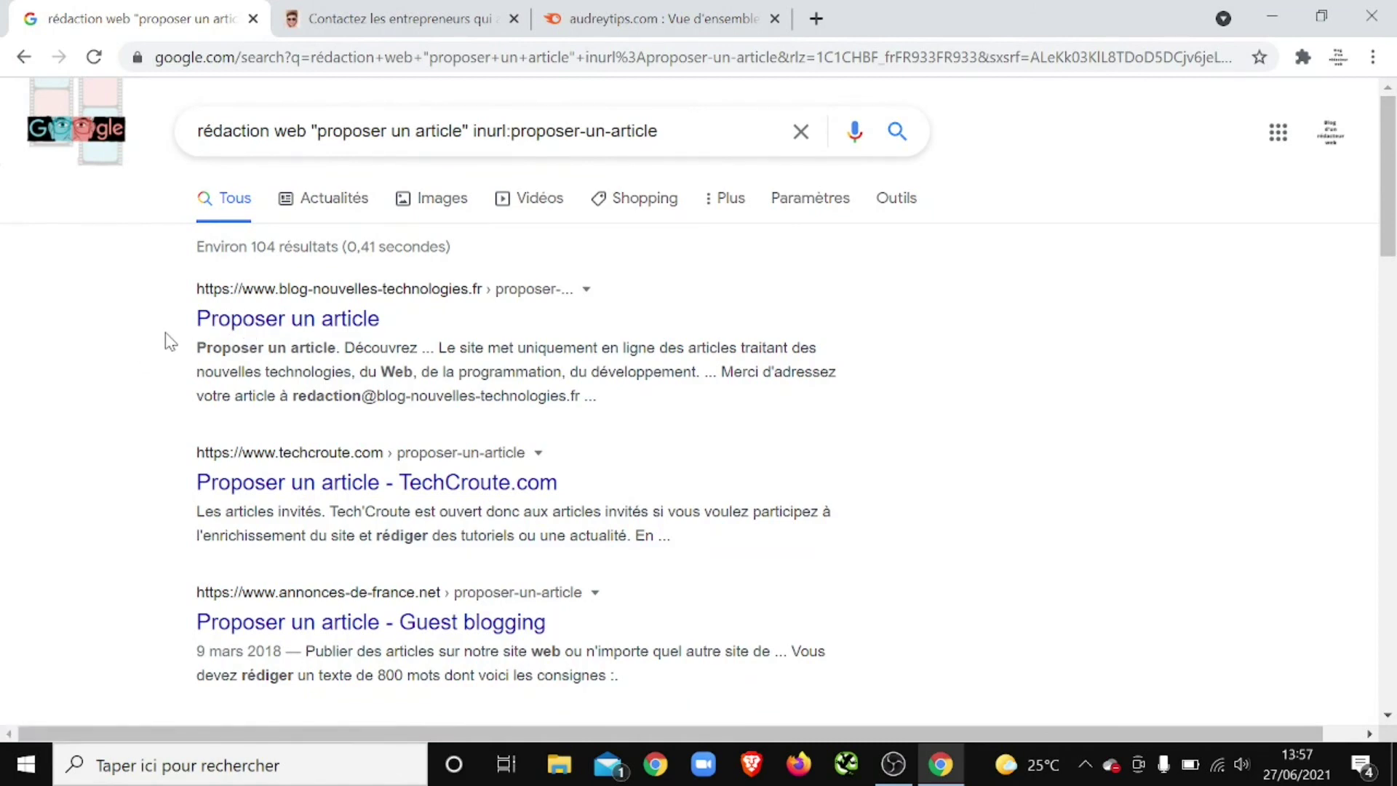
Step: Open the "Proposer un article" result from blog-nouvelles-technologies.fr, accept the cookies and skim its participation rules
{"action": "left_click", "coordinate": [225, 329]}
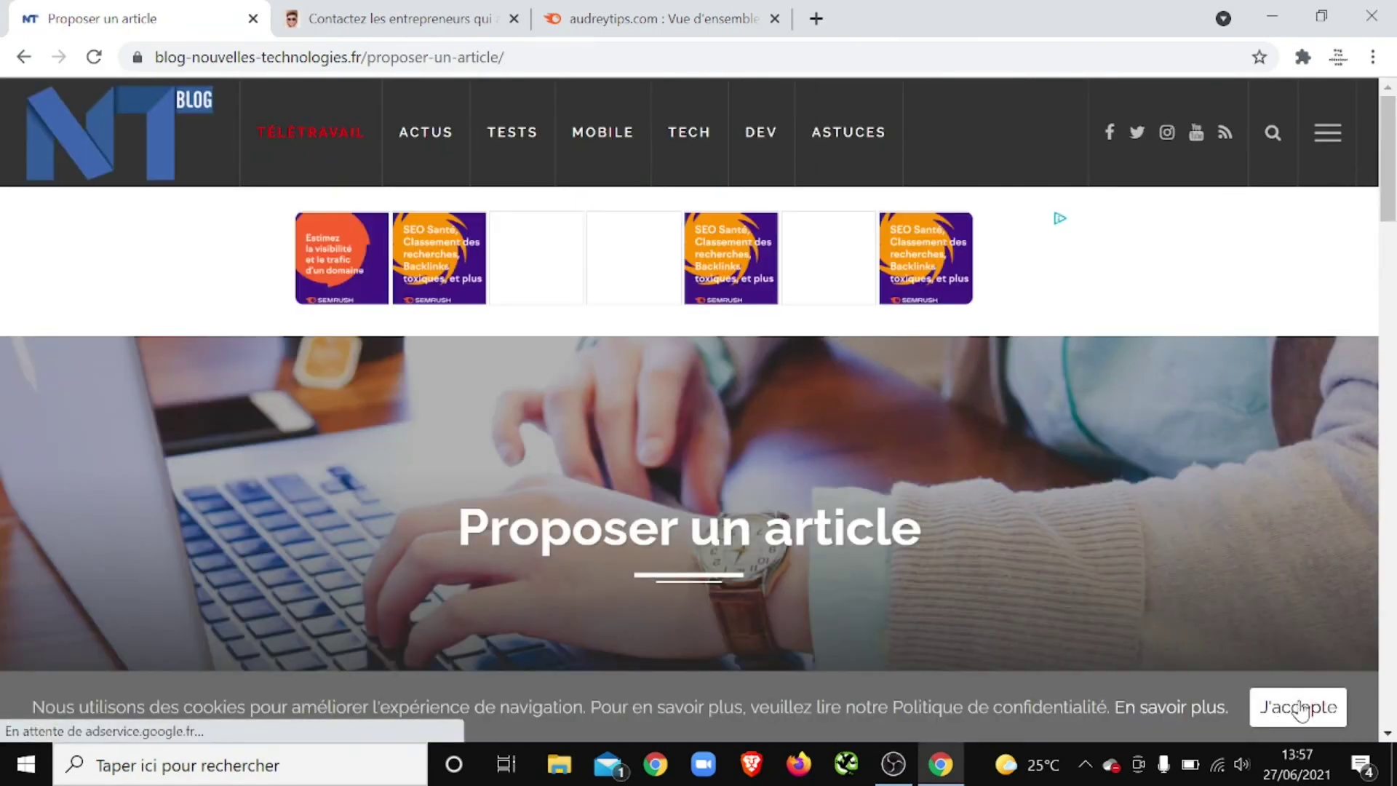
{"action": "left_click", "coordinate": [1301, 707]}
{"action": "left_click_drag", "start_coordinate": [1386, 127], "coordinate": [1385, 223]}
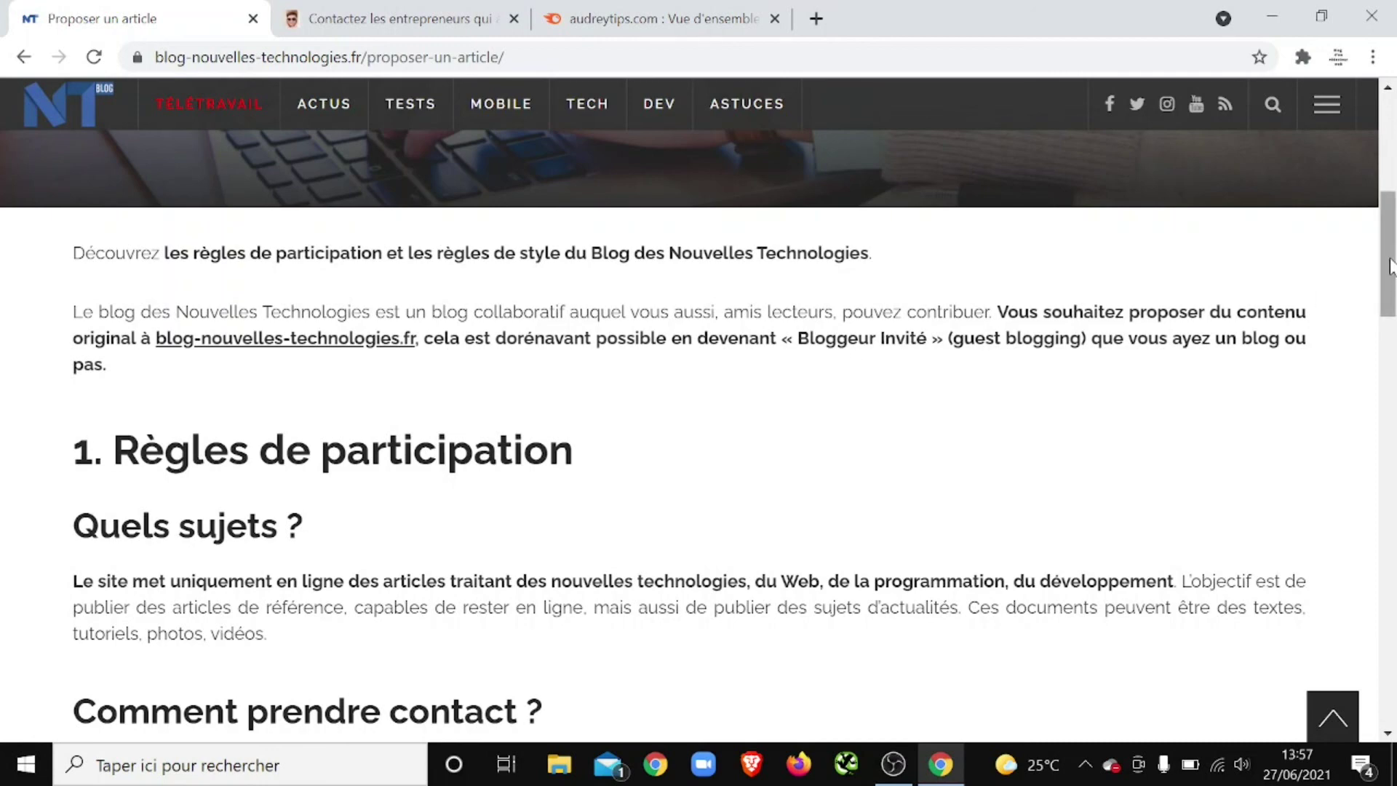
{"action": "left_click_drag", "start_coordinate": [1391, 269], "coordinate": [1373, 566]}
{"action": "left_click", "coordinate": [1333, 718]}
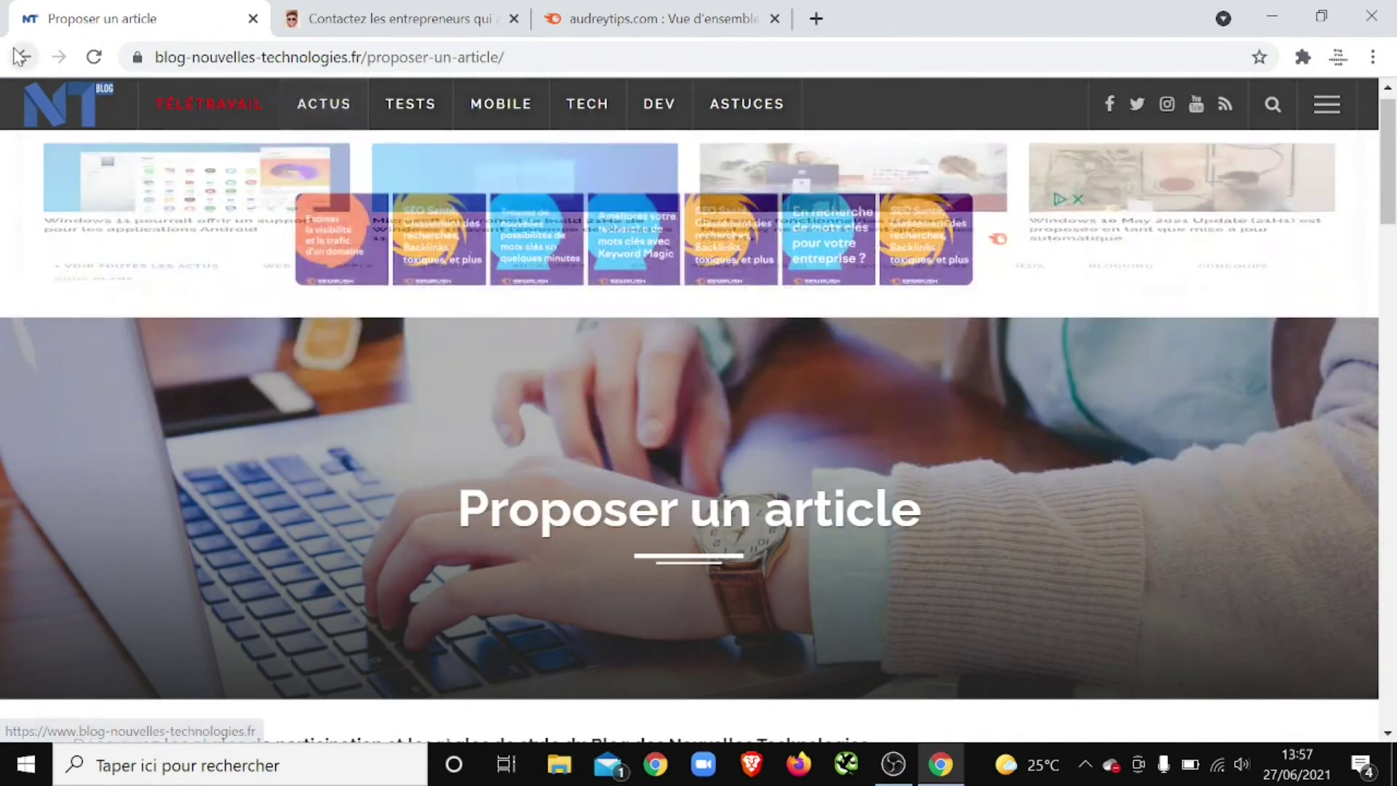
Step: Go back to the Google results and replace the quoted phrase in the query with "guest blogging"
{"action": "left_click", "coordinate": [21, 56]}
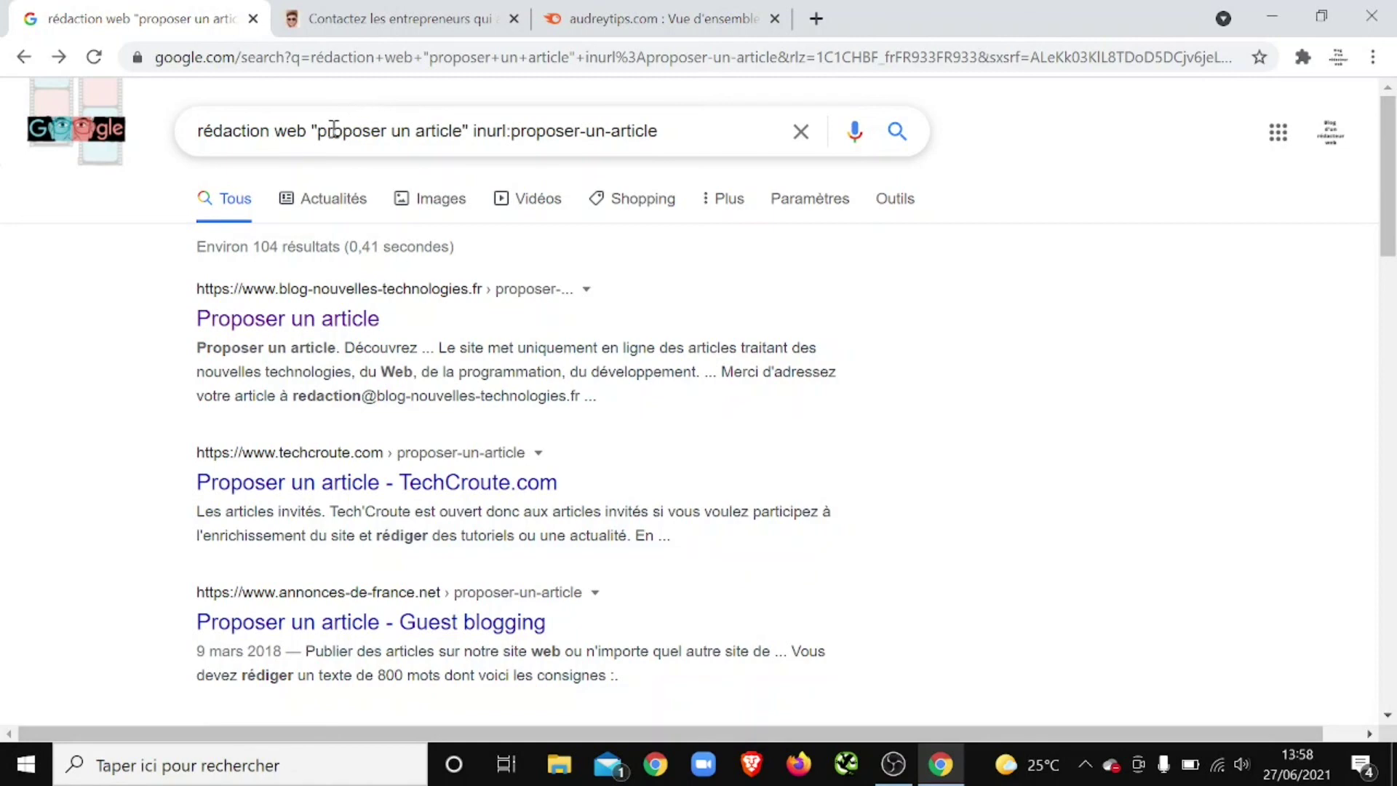
{"action": "left_click_drag", "start_coordinate": [318, 134], "coordinate": [465, 131]}
{"action": "type", "text": "guest "}
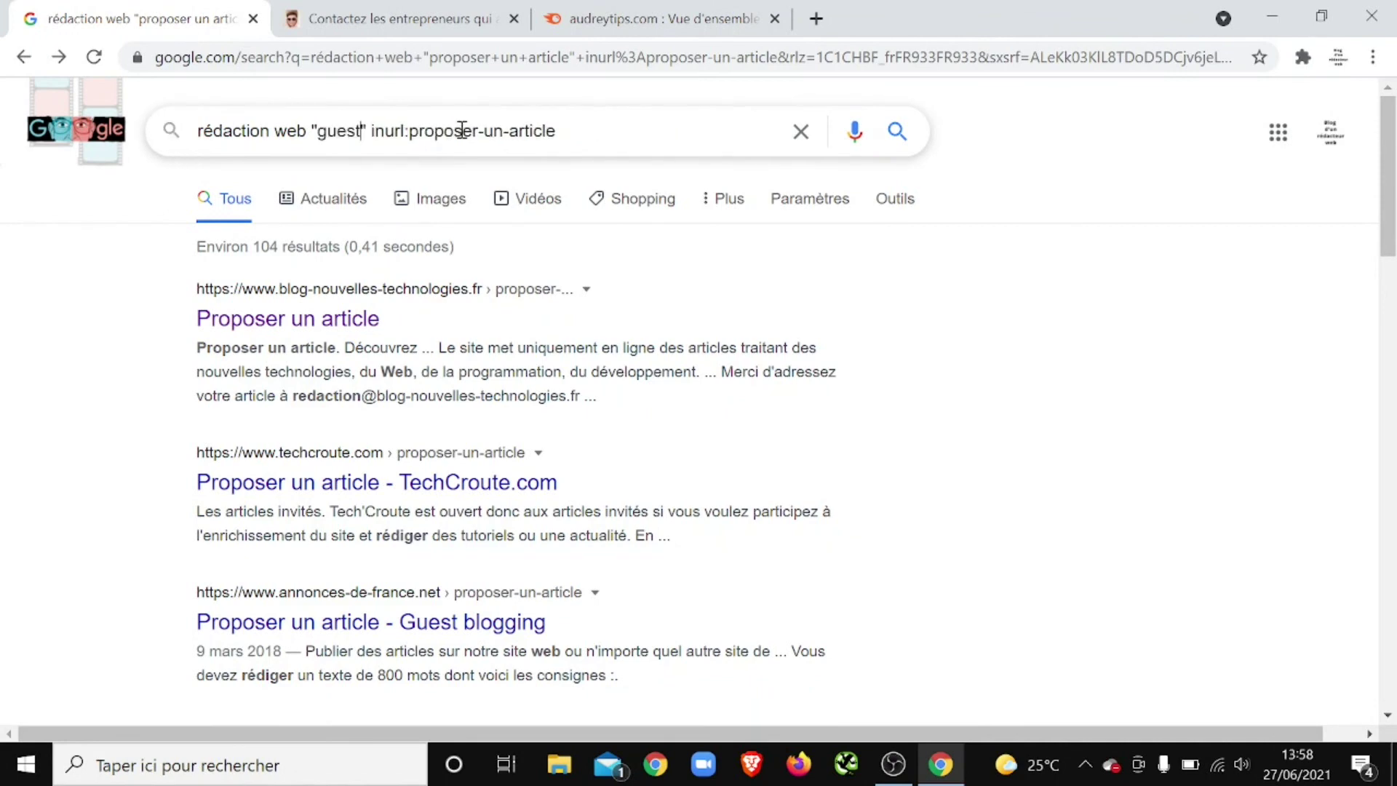
{"action": "type", "text": "blogging"}
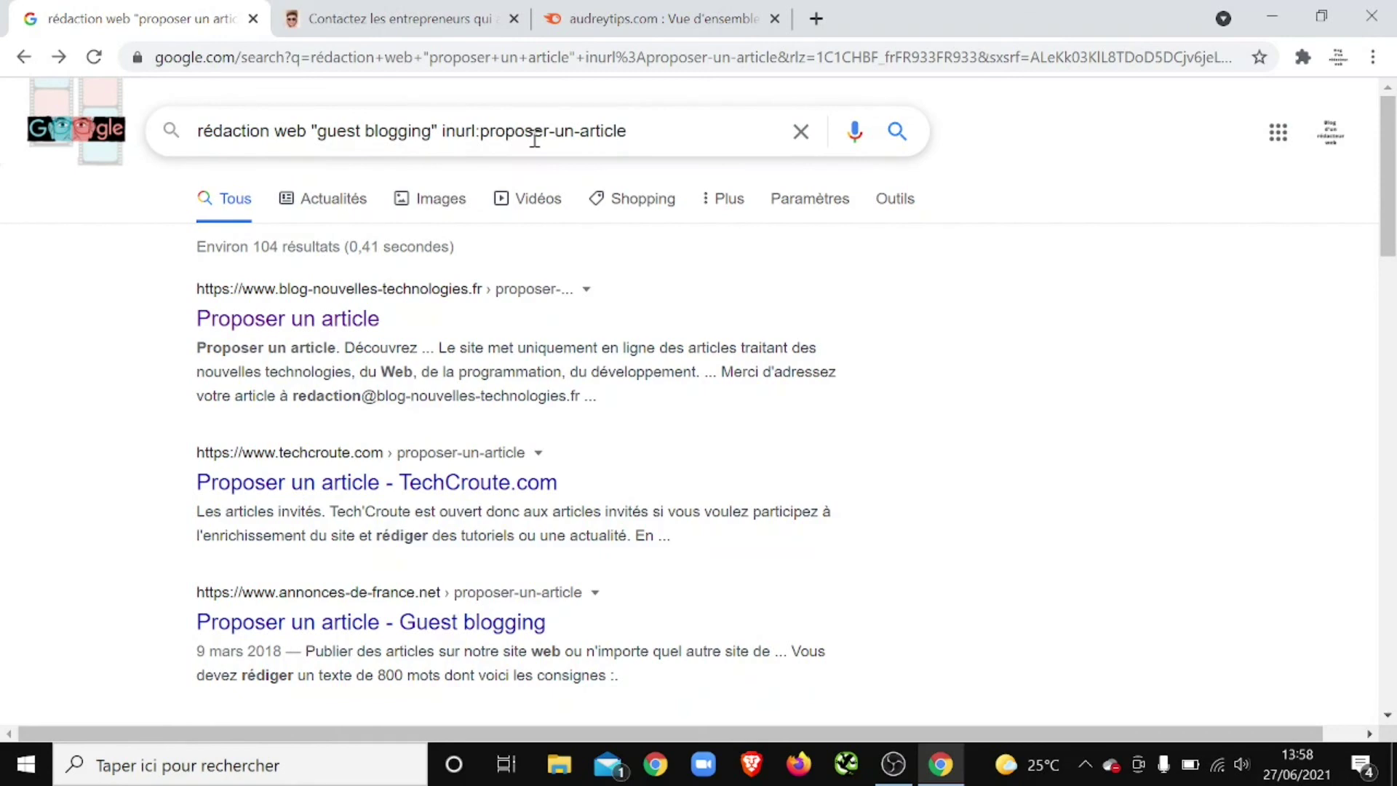
Step: Change the inurl value in the query to guest-blogging and run the search
{"action": "left_click", "coordinate": [481, 134]}
{"action": "left_click_drag", "start_coordinate": [486, 135], "coordinate": [735, 109]}
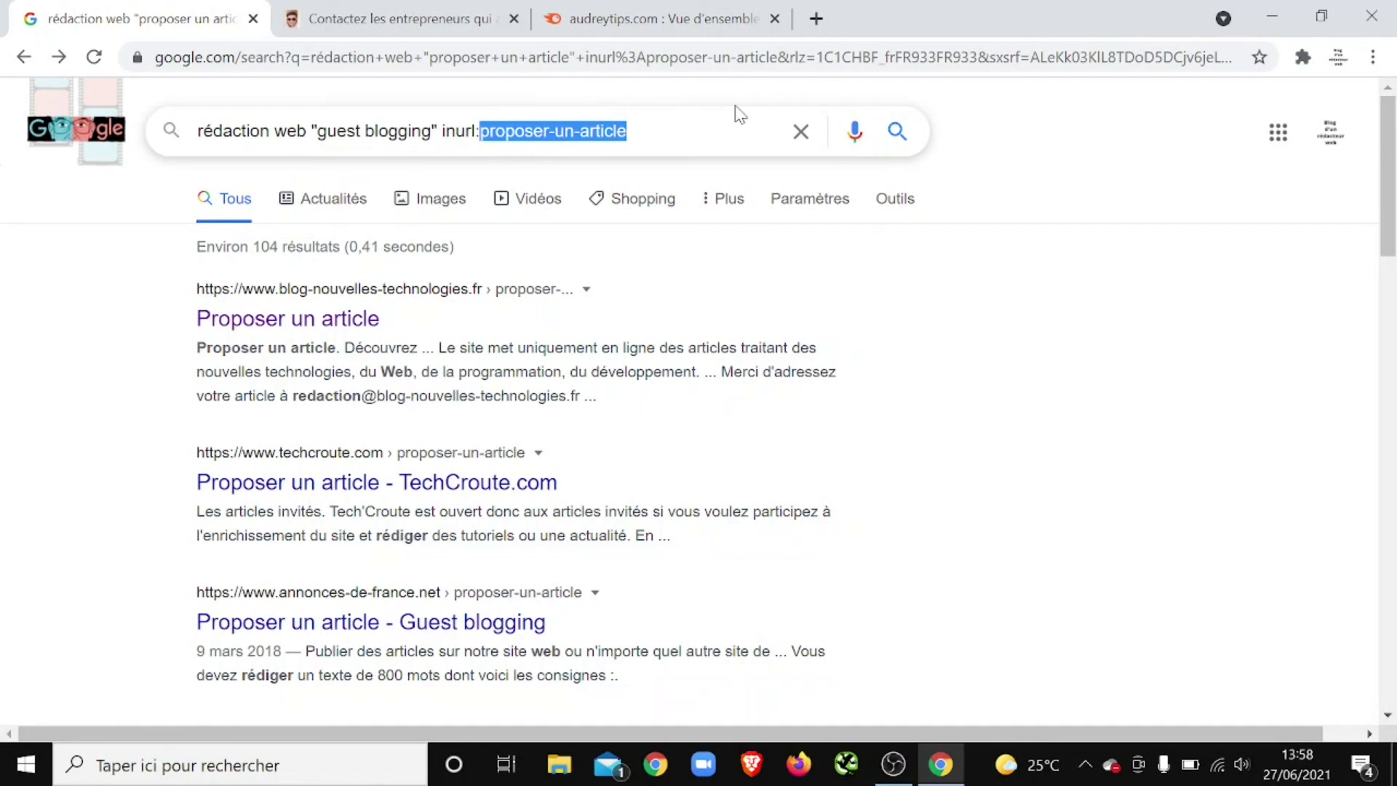
{"action": "type", "text": "guest"}
{"action": "type", "text": "-"}
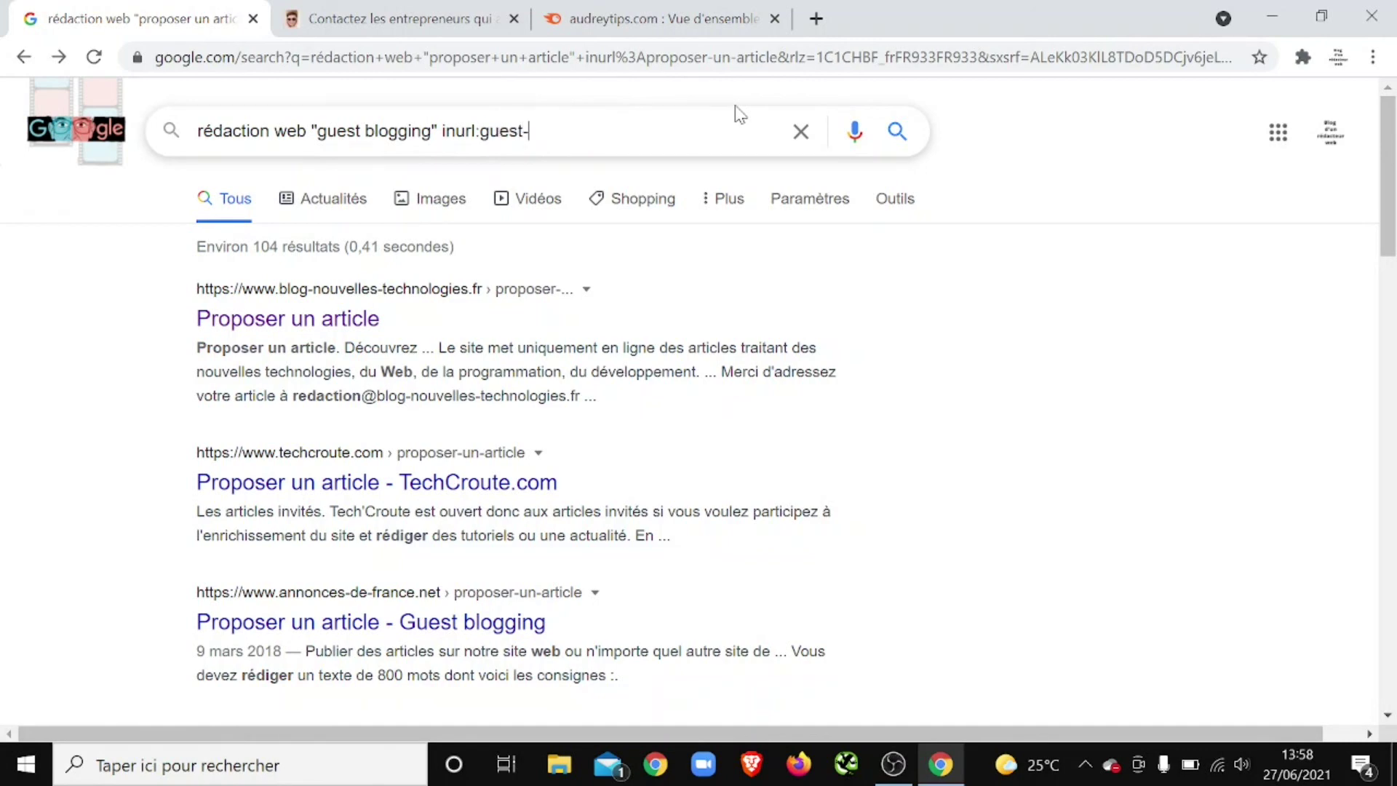
{"action": "type", "text": "blogging"}
{"action": "key", "text": "Return"}
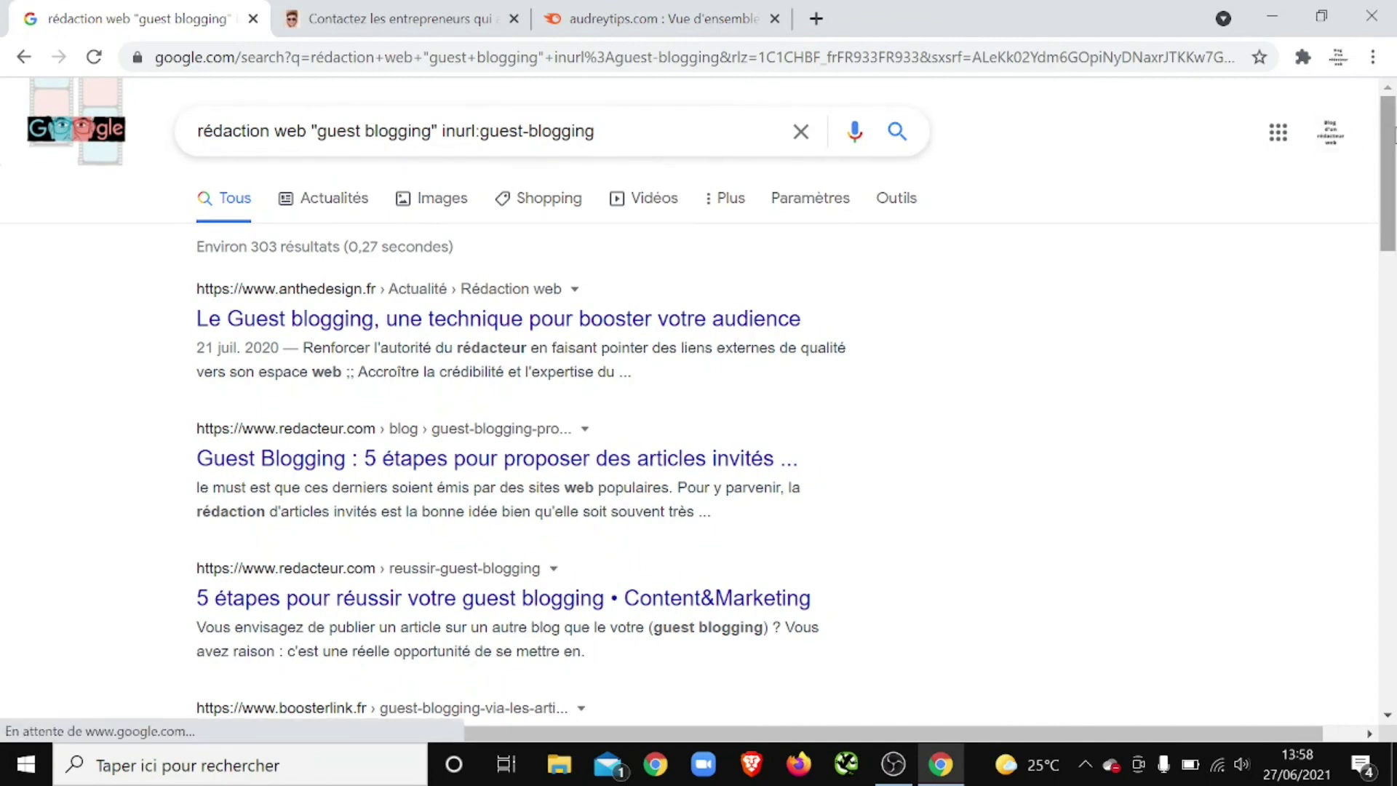
Step: Skim the guest blogging results, view the "Campagne de Guest blogging avec Bloggermax" page and return to the start of the results
{"action": "left_click_drag", "start_coordinate": [1394, 134], "coordinate": [1392, 322]}
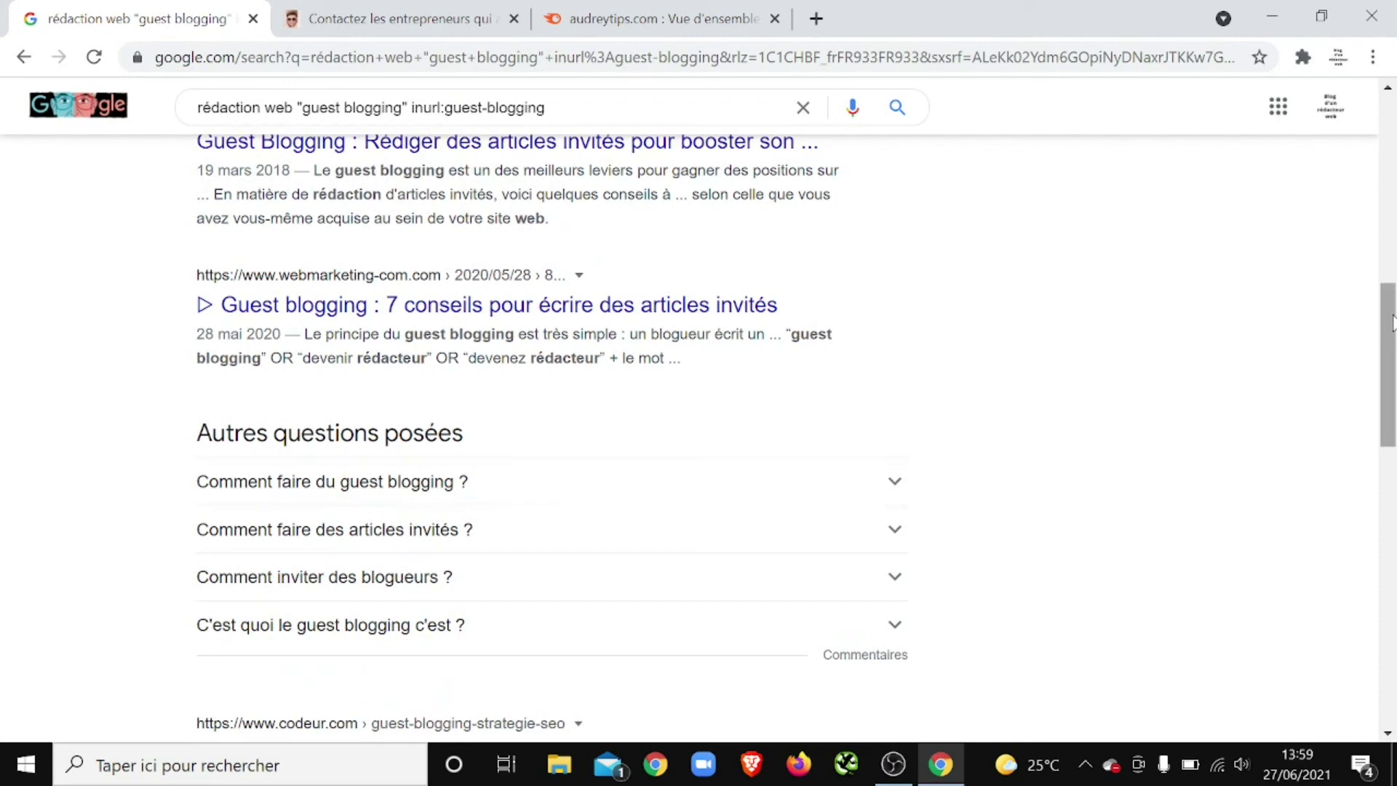
{"action": "left_click_drag", "start_coordinate": [1392, 322], "coordinate": [1387, 492]}
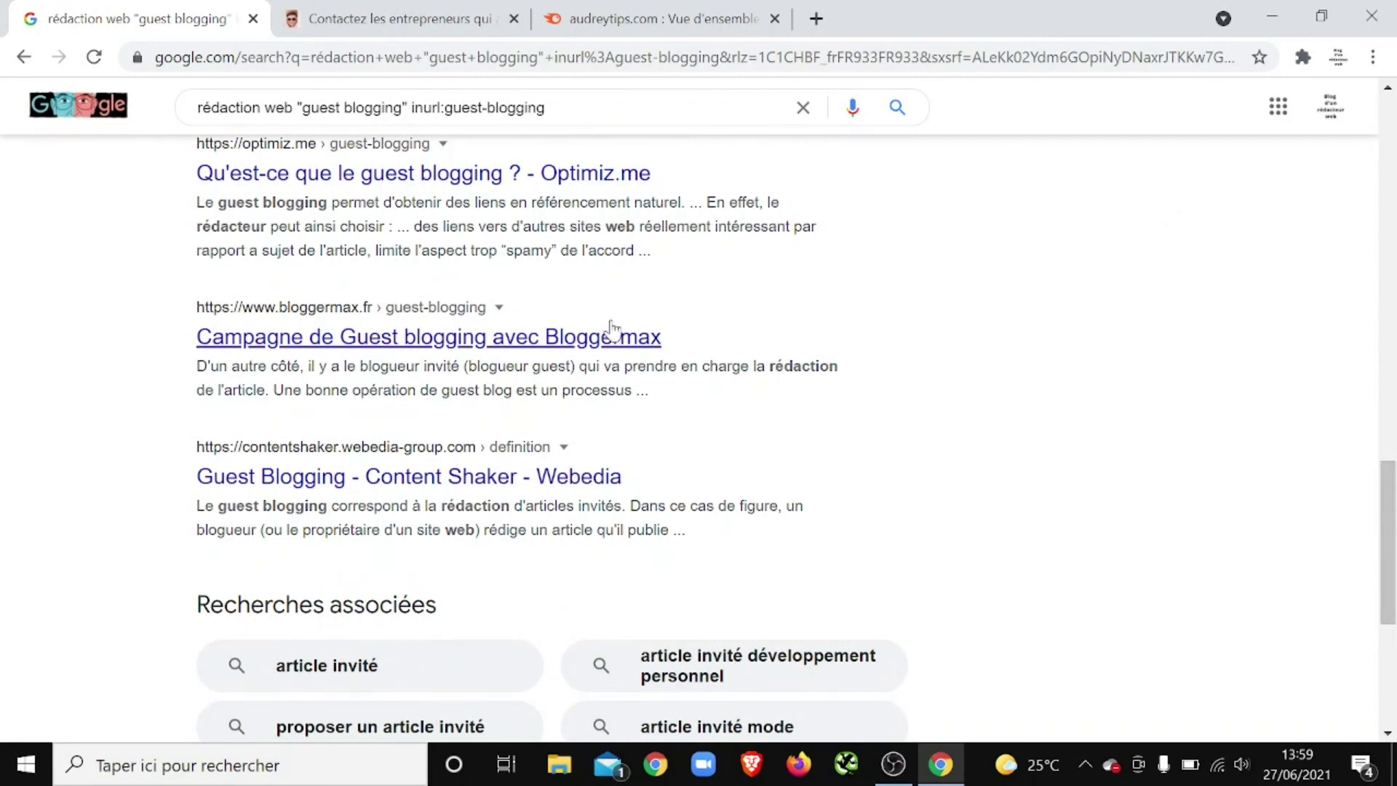
{"action": "left_click", "coordinate": [591, 337]}
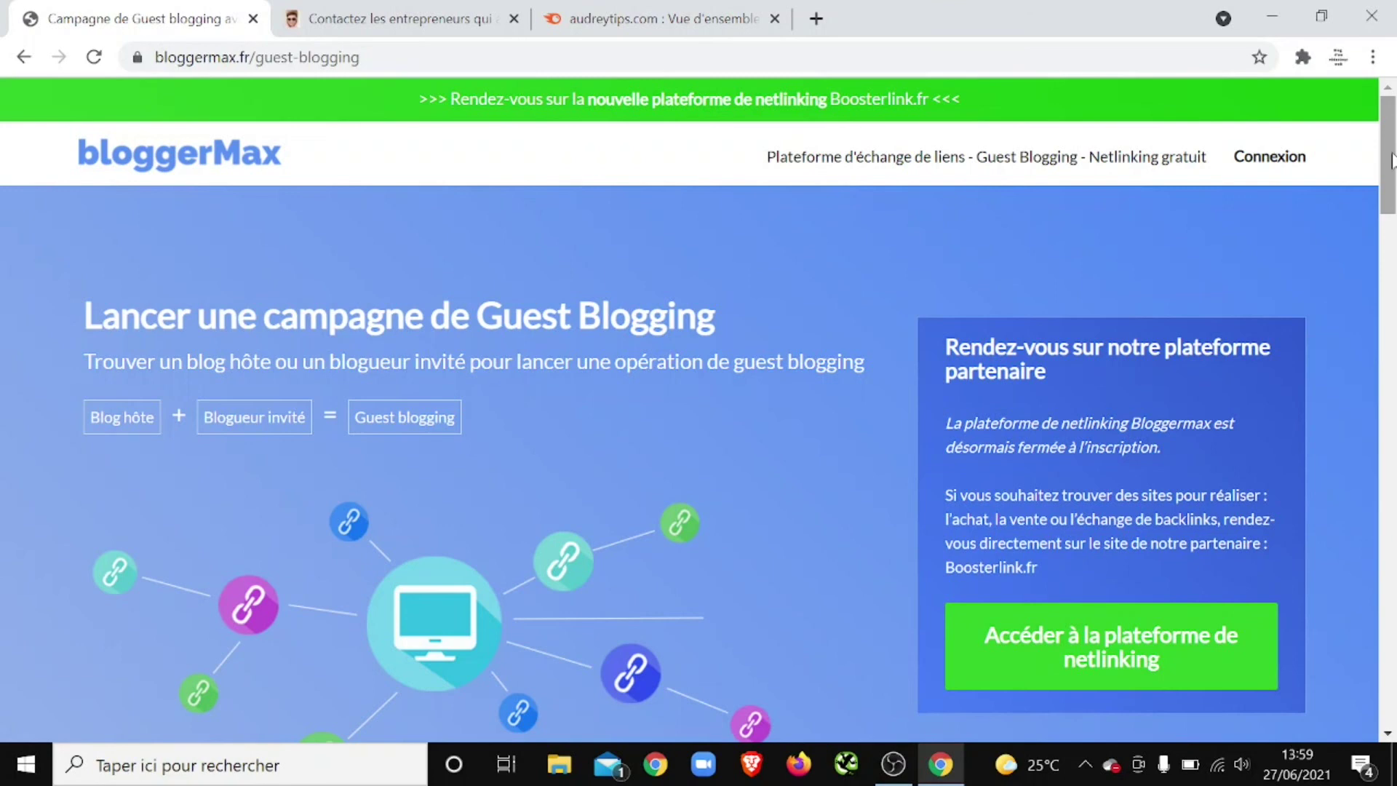
{"action": "mouse_move", "coordinate": [1392, 160]}
{"action": "left_mouse_down"}
{"action": "mouse_move", "coordinate": [1391, 323]}
{"action": "mouse_move", "coordinate": [1391, 168]}
{"action": "left_mouse_up"}
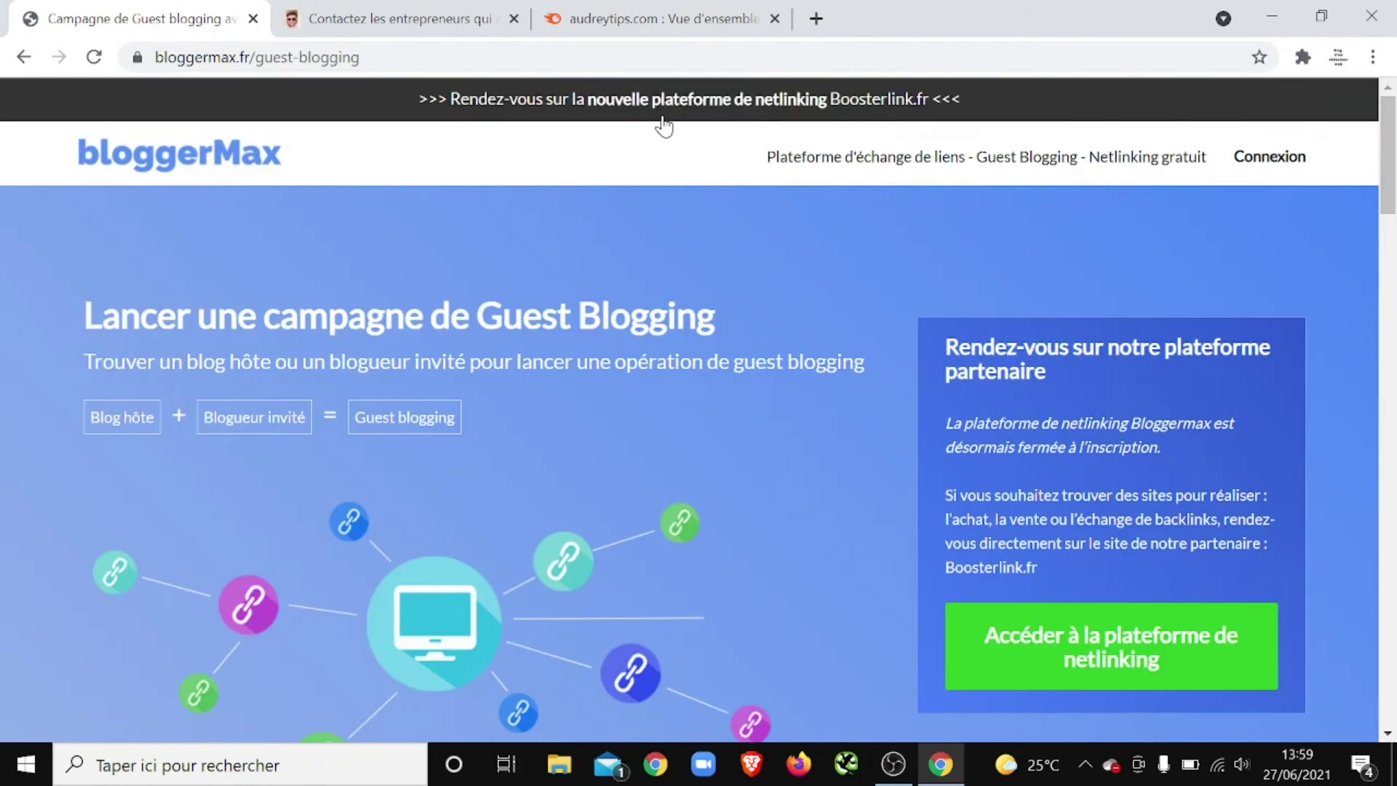
{"action": "left_click", "coordinate": [24, 57]}
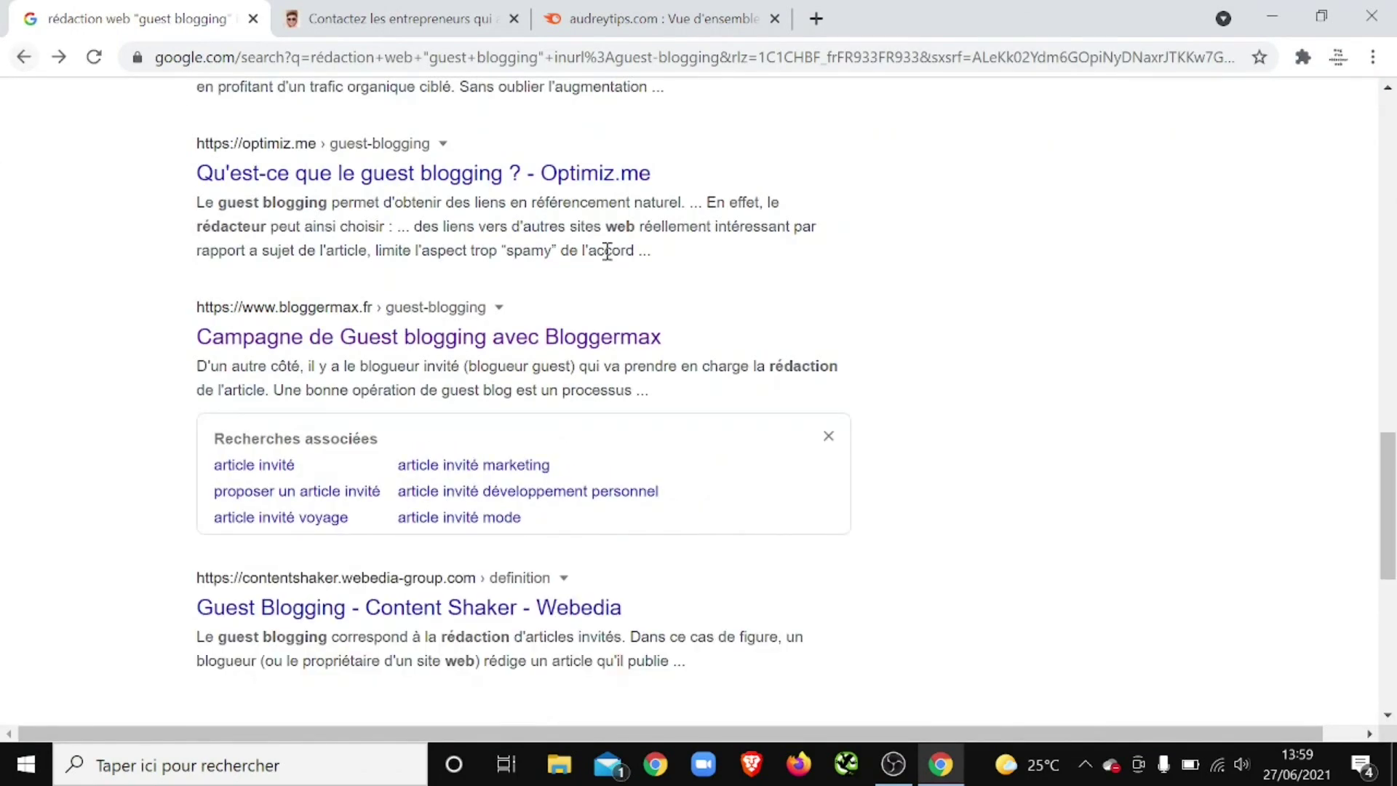
{"action": "left_click_drag", "start_coordinate": [1390, 473], "coordinate": [1389, 128]}
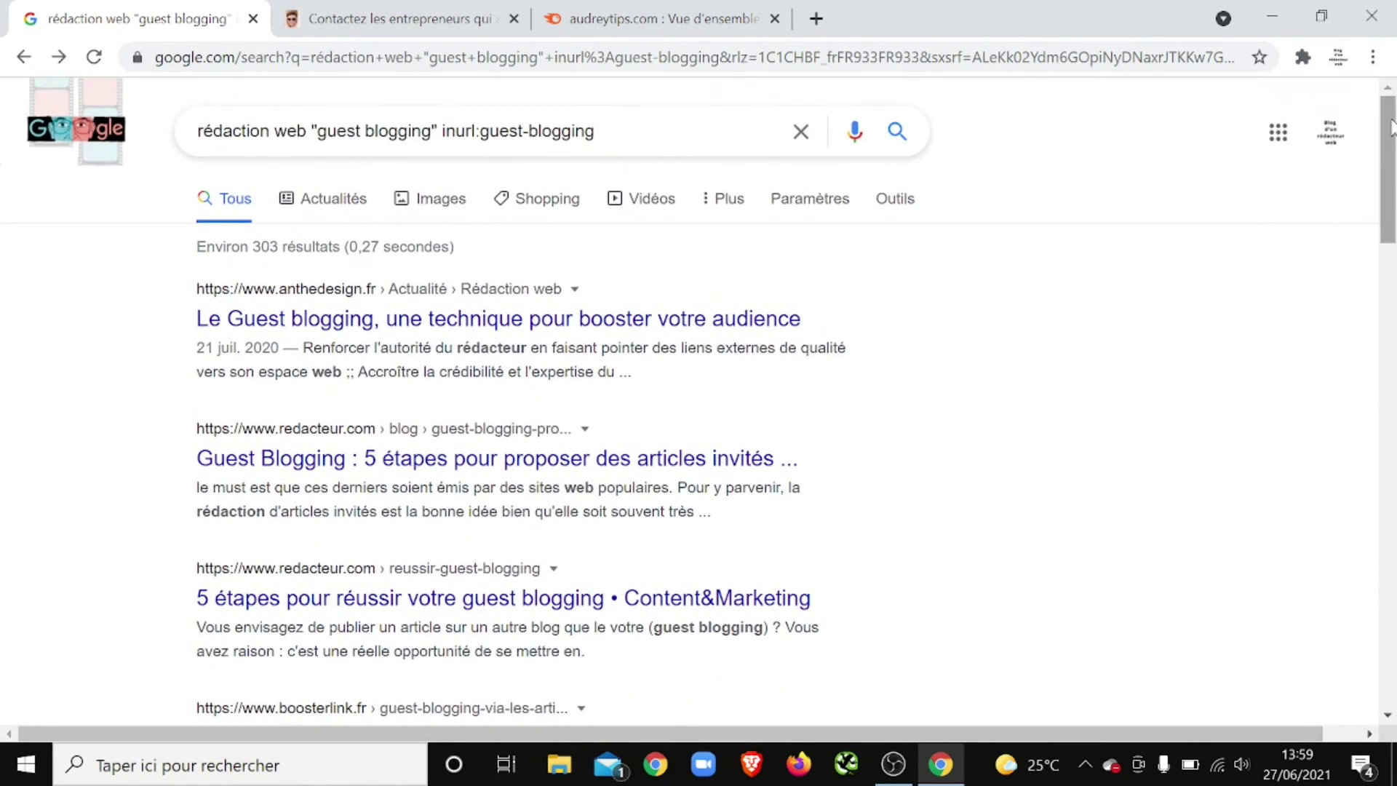